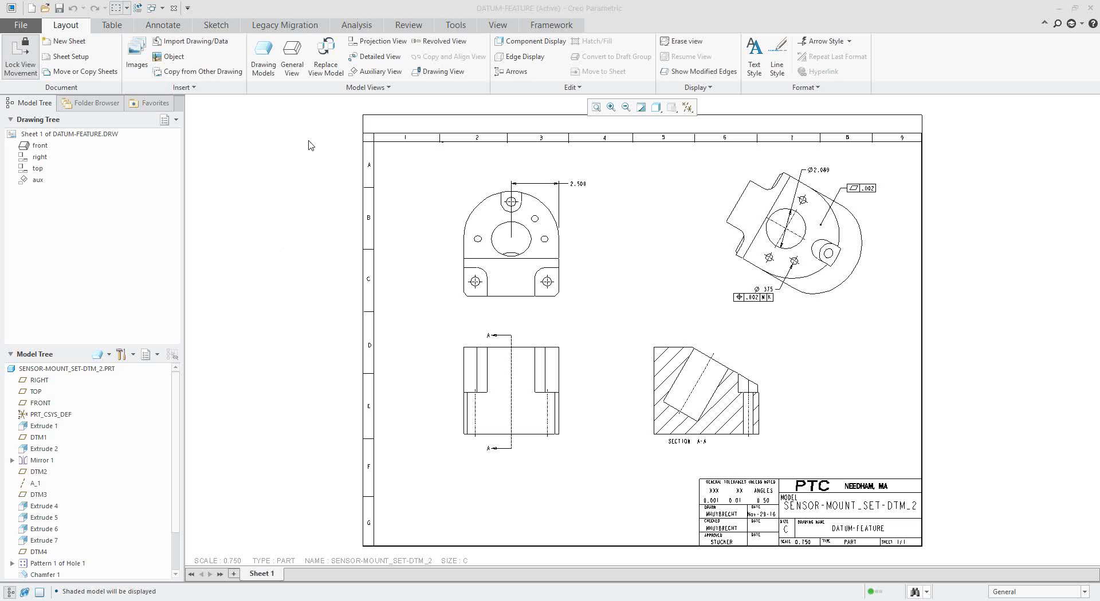
# Place a datum feature symbol above the short horizontal step edge of the left recess in the top view
pyautogui.click(183, 25)
pyautogui.click(434, 58)
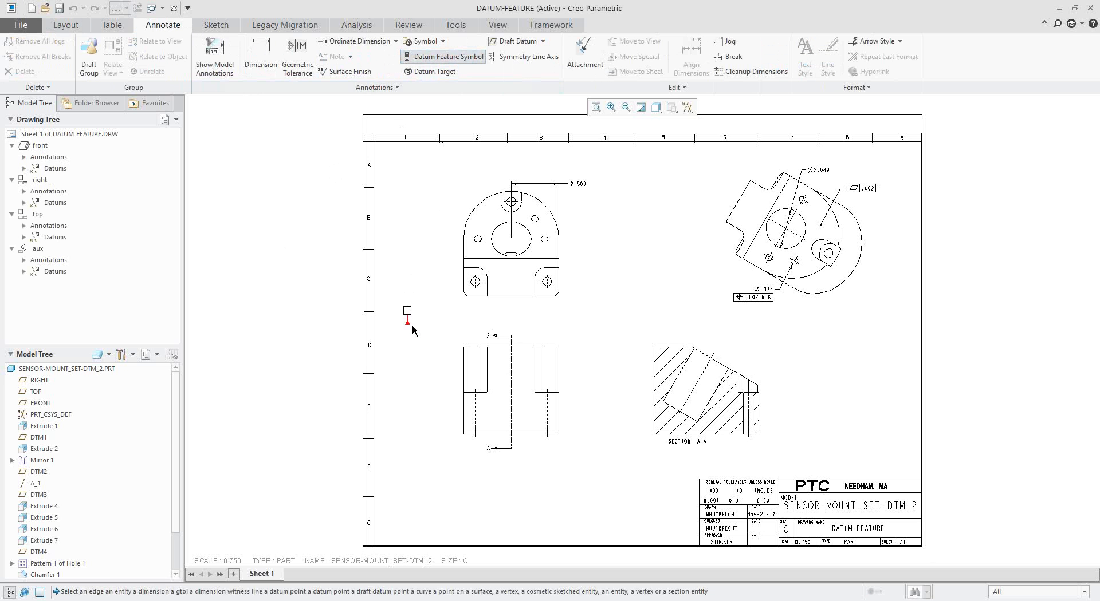
pyautogui.scroll(4, 466, 405)
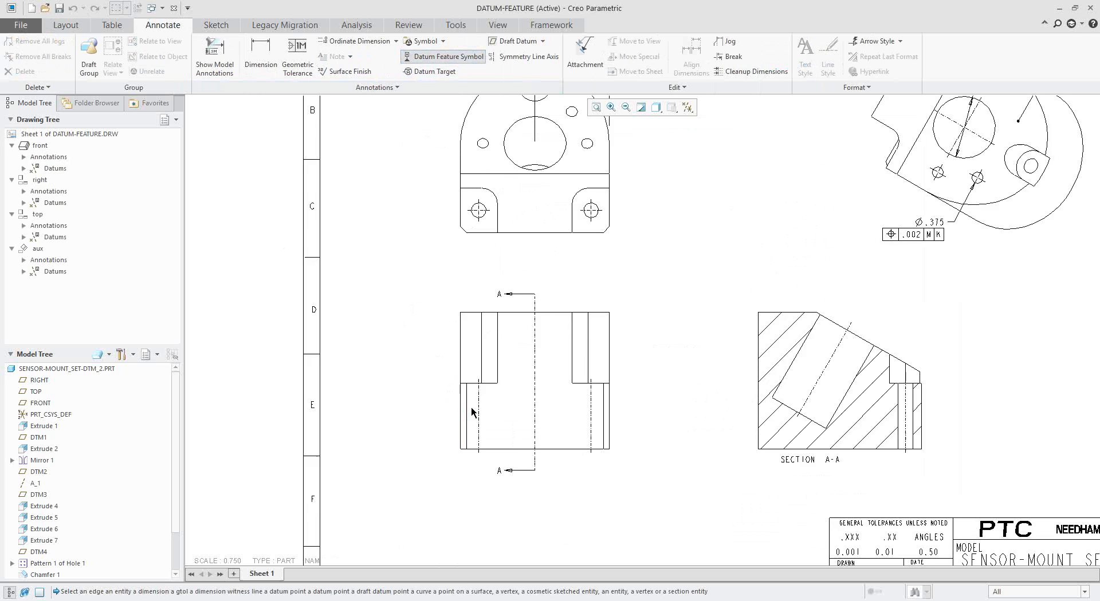
pyautogui.click(493, 378)
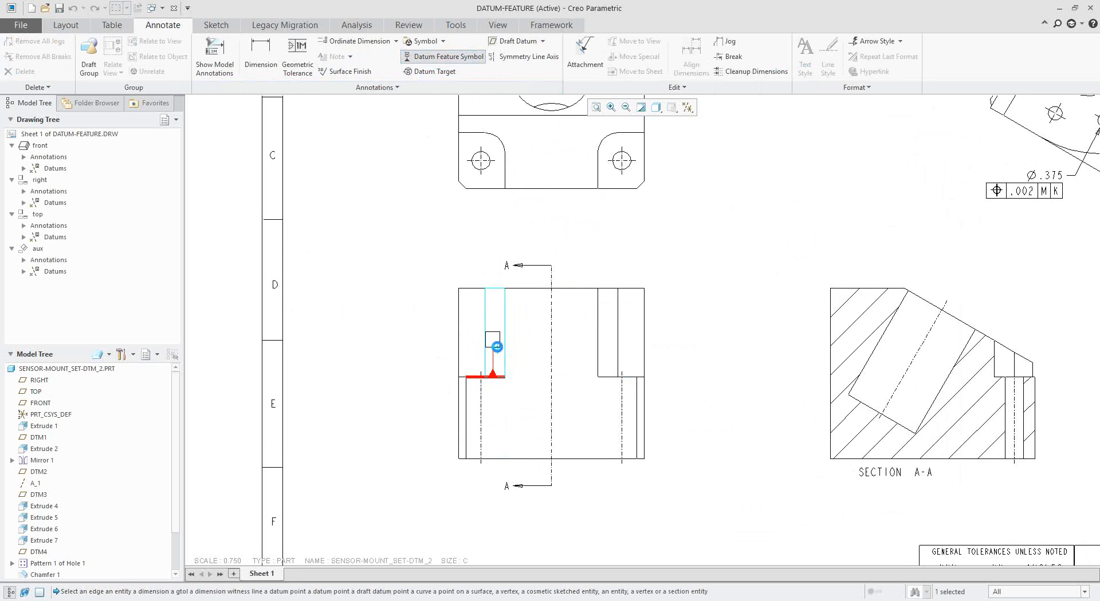
pyautogui.middleClick(496, 352)
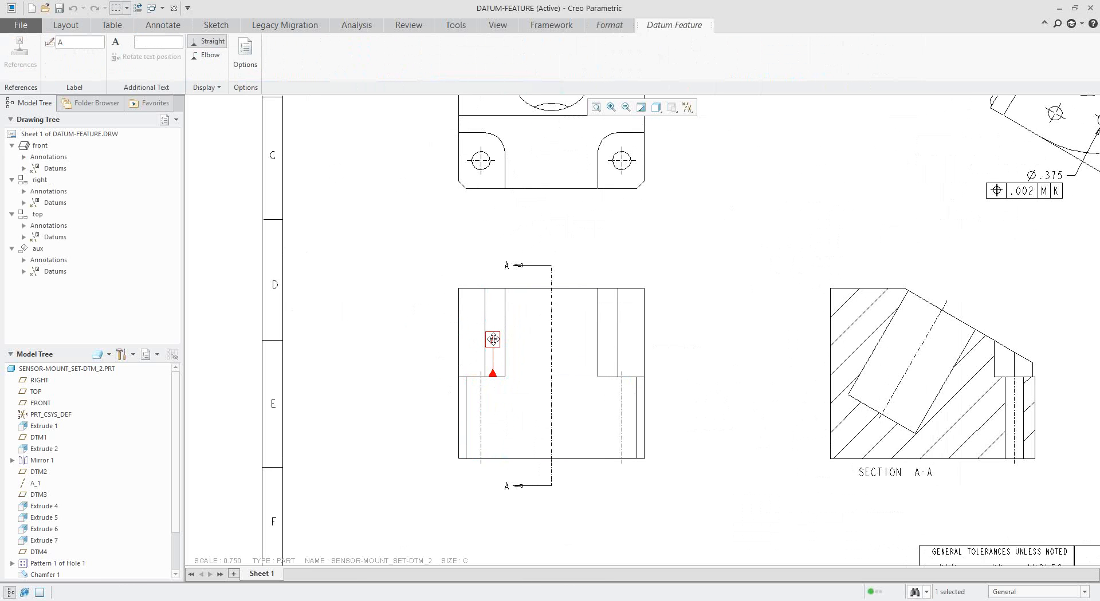
pyautogui.click(377, 340)
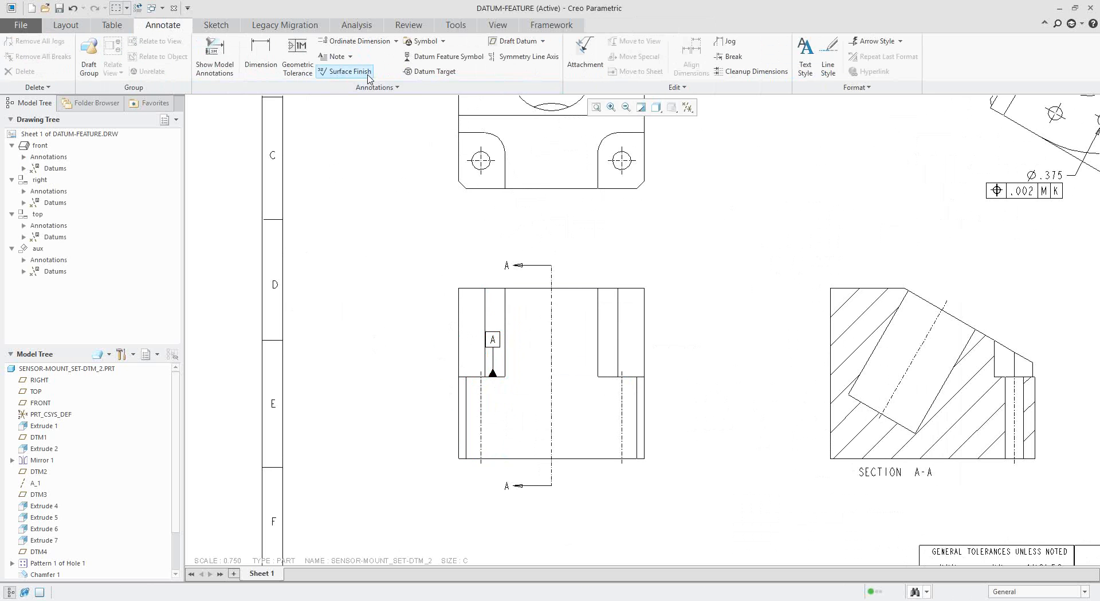
# Place a datum feature symbol below the bottom edge of the top view, to the right of the section line
pyautogui.click(431, 71)
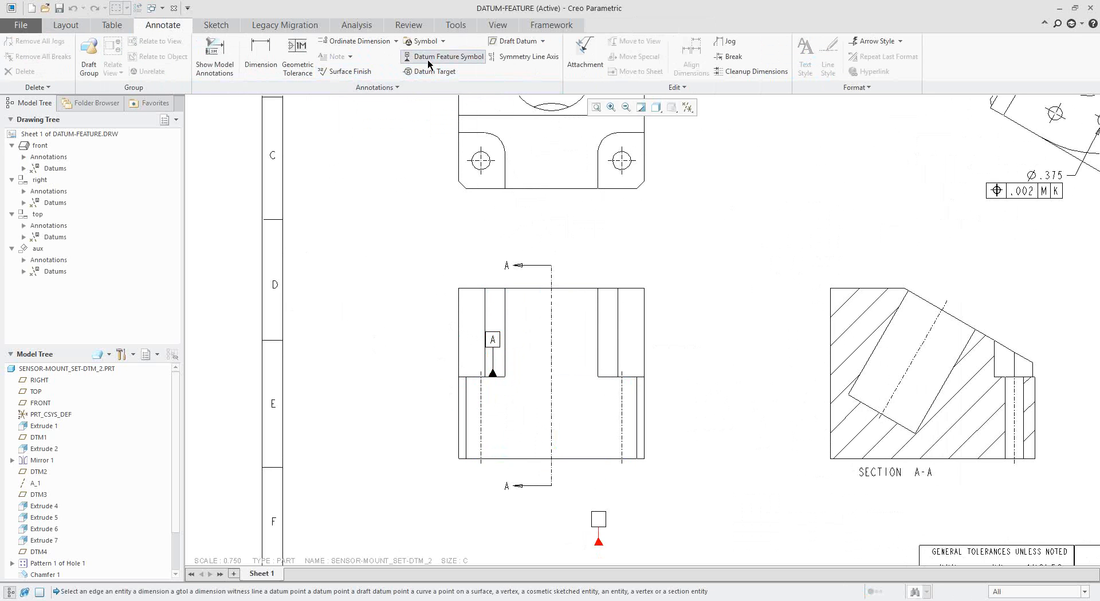
pyautogui.click(597, 463)
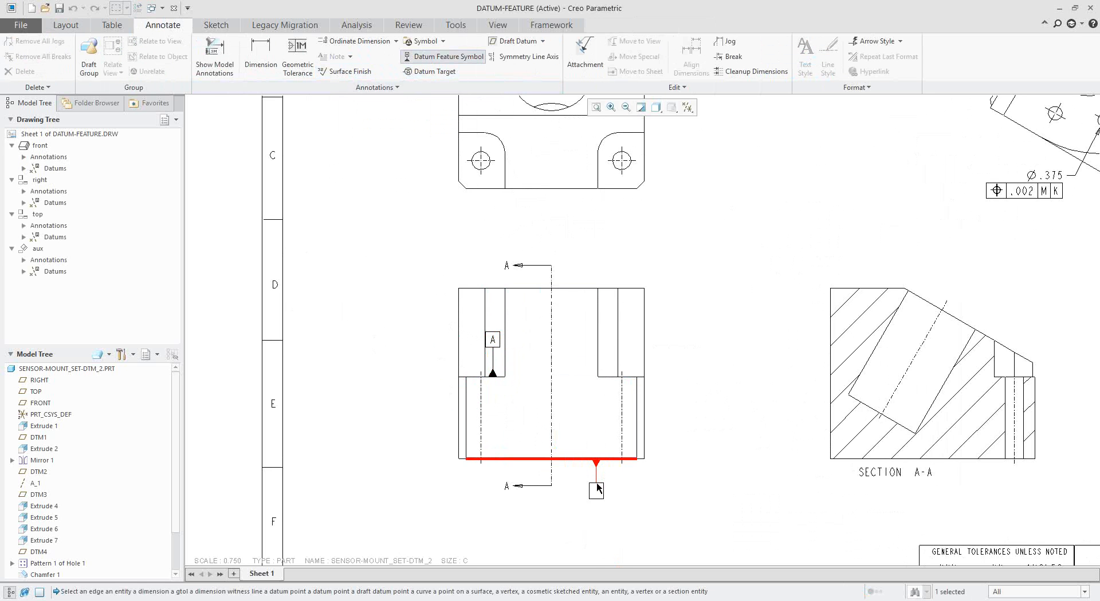
pyautogui.middleClick(596, 500)
pyautogui.moveTo(695, 453); pyautogui.dragTo(567, 418, button='middle')
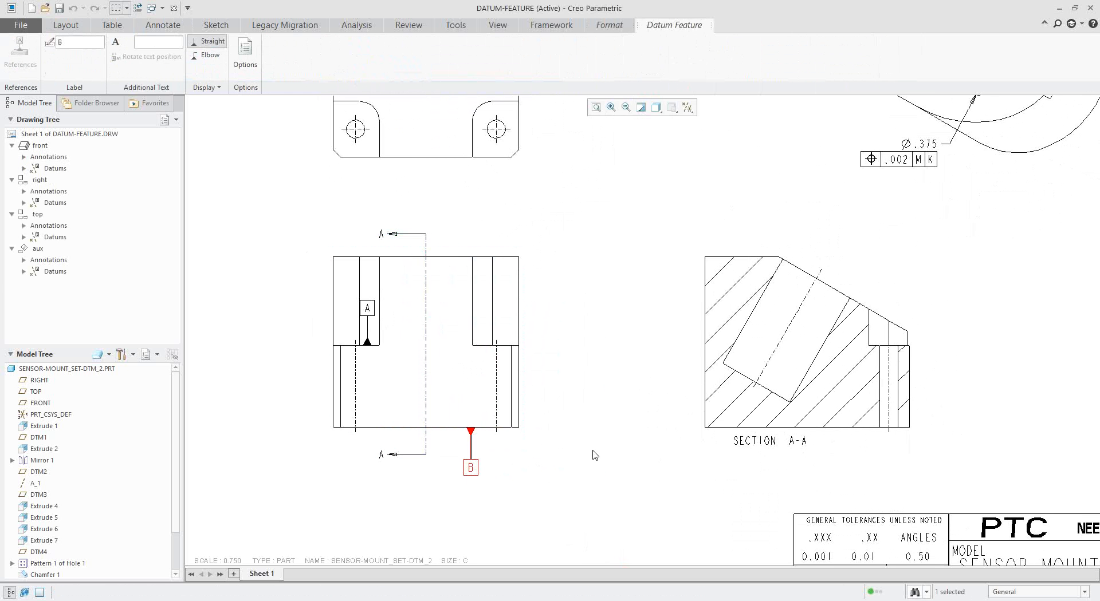
pyautogui.moveTo(609, 435); pyautogui.dragTo(493, 401, button='middle')
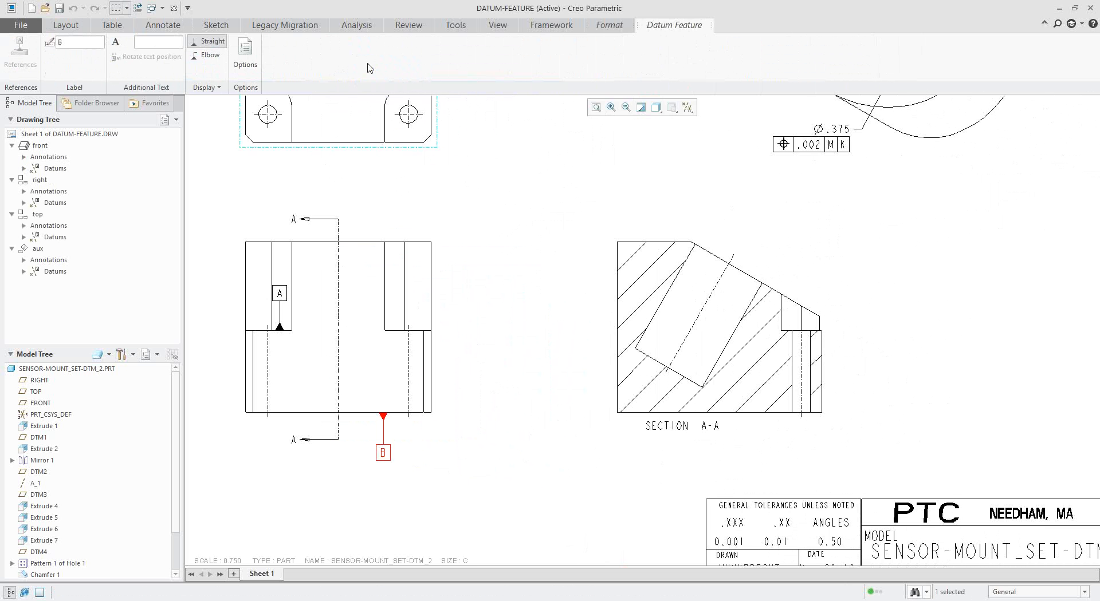
pyautogui.click(553, 212)
# Place a datum feature symbol below the bottom edge of the Section A-A view and set its label to B
pyautogui.click(450, 58)
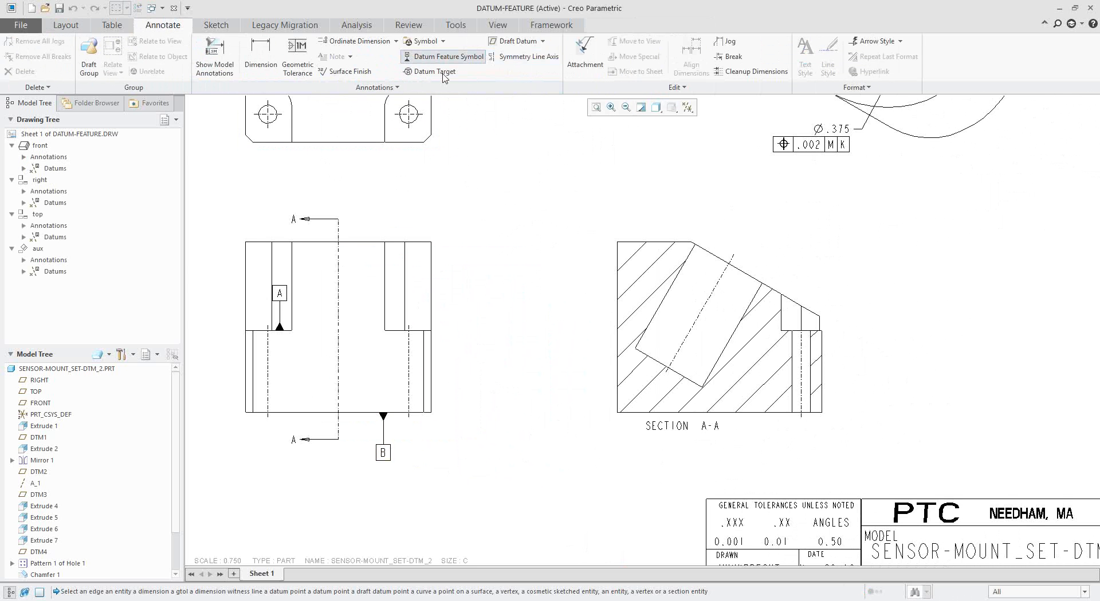
pyautogui.click(754, 413)
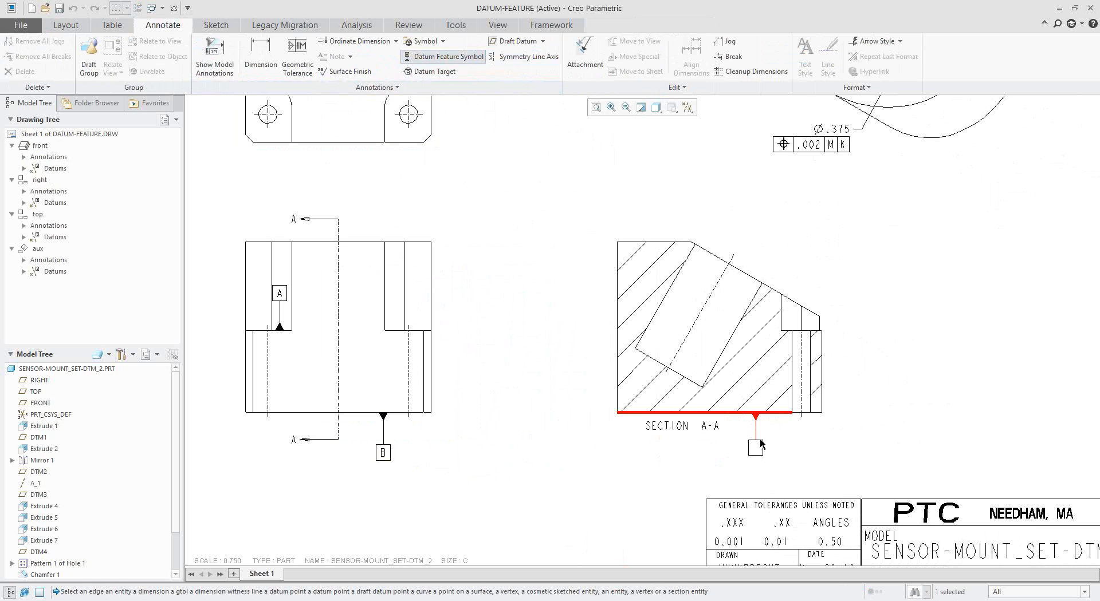
pyautogui.middleClick(757, 453)
pyautogui.click(786, 467)
pyautogui.click(757, 454)
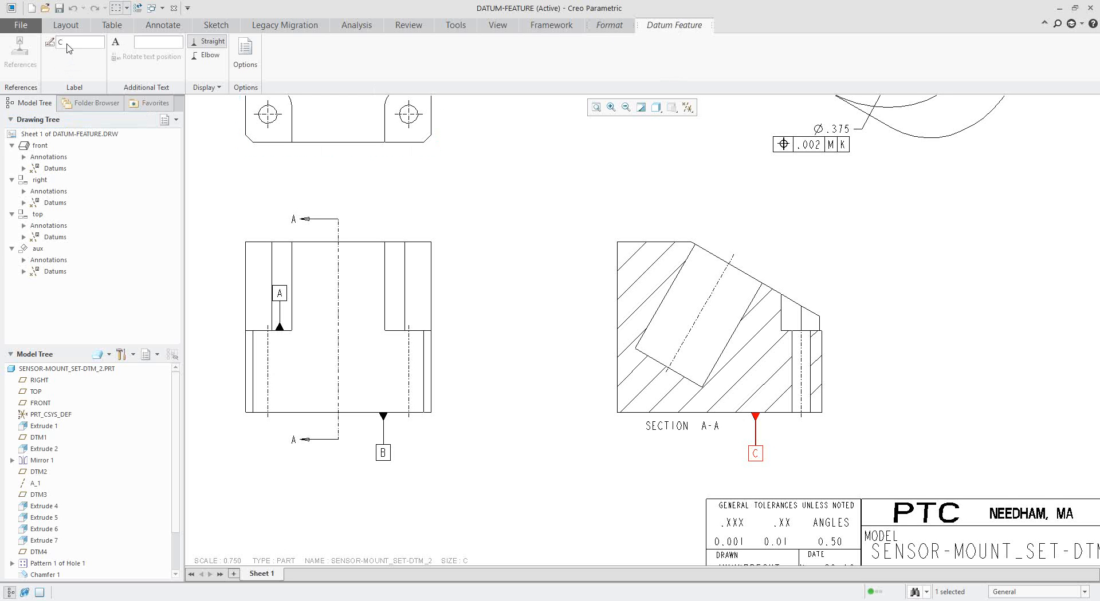
pyautogui.moveTo(67, 44); pyautogui.dragTo(57, 46)
pyautogui.write('B')
pyautogui.click(513, 411)
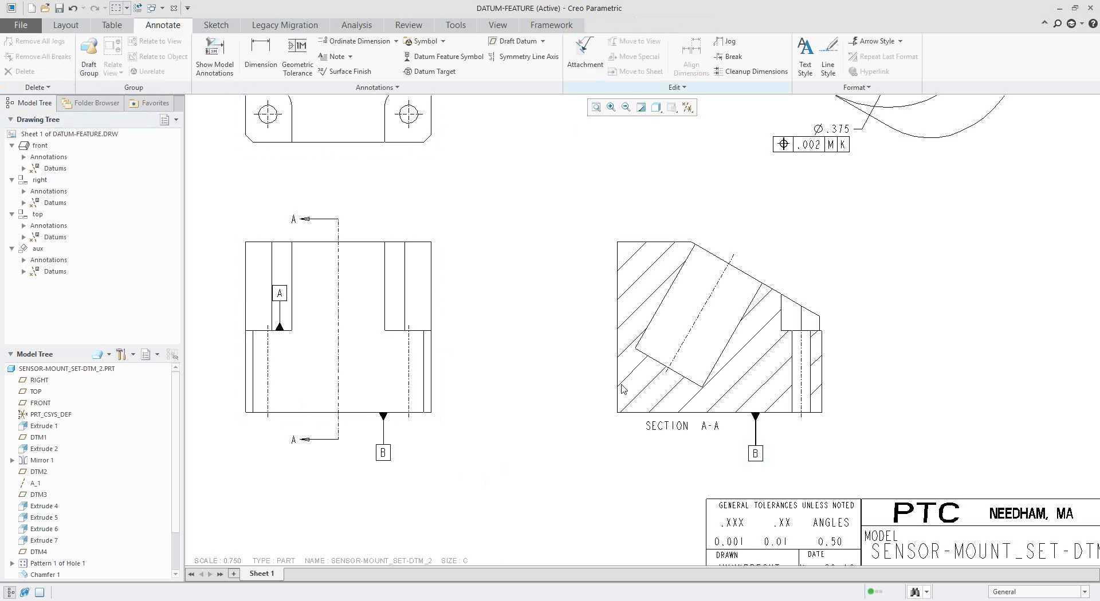
# Review the text format options of the datum feature symbol under the Section A-A view
pyautogui.click(759, 459)
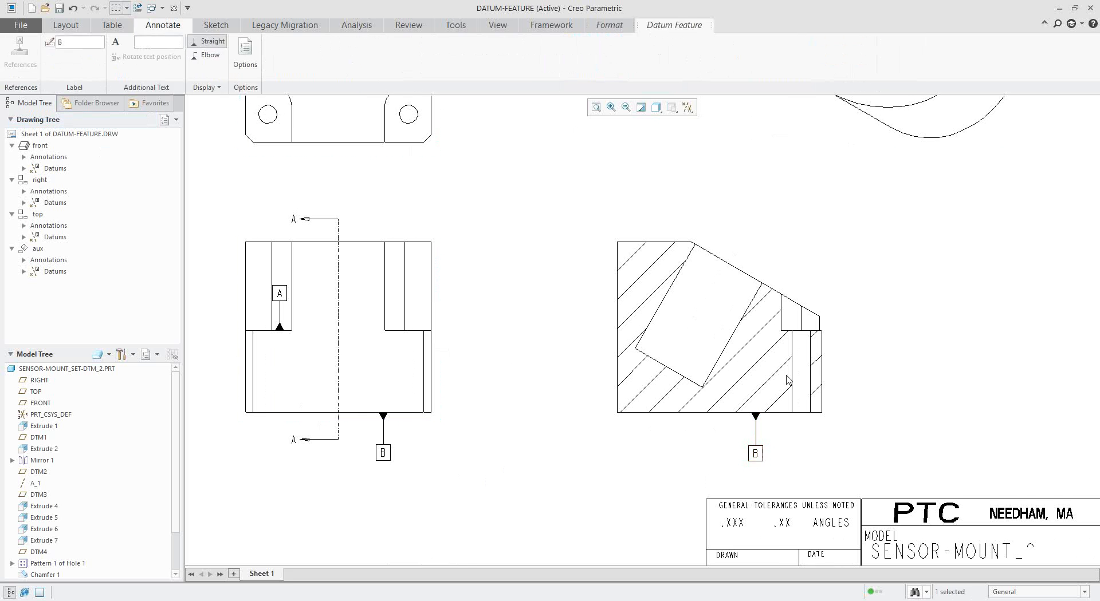
pyautogui.click(609, 25)
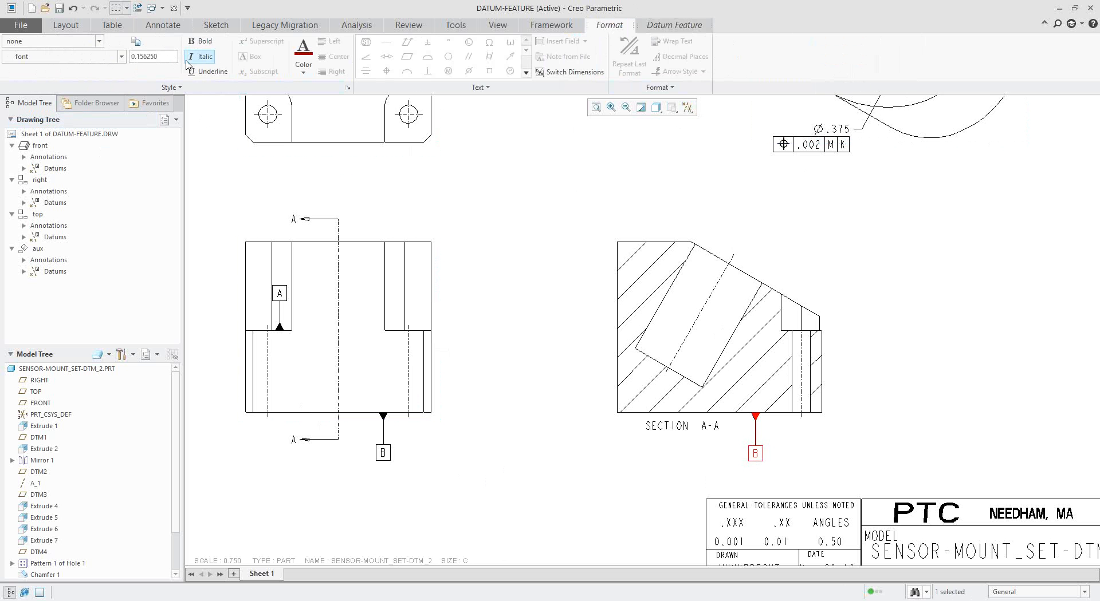
pyautogui.click(541, 204)
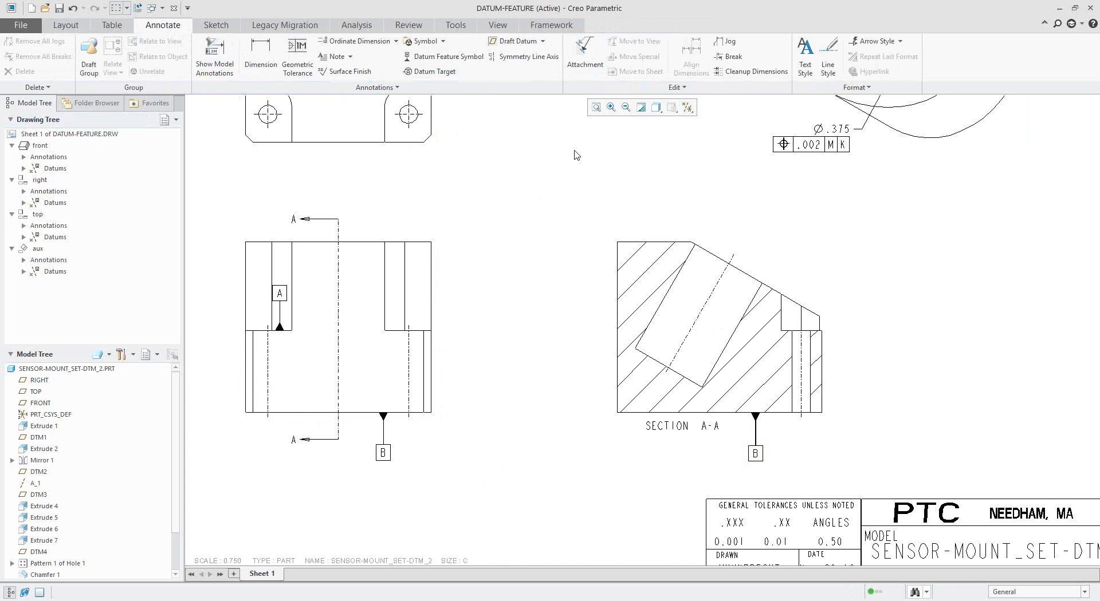
# Attach a datum feature symbol to the large bore's circular edge in the auxiliary view, placing its label outside the part outline
pyautogui.moveTo(575, 155)
pyautogui.mouseDown(button='middle')
pyautogui.moveTo(555, 352)
pyautogui.moveTo(627, 220)
pyautogui.moveTo(565, 207)
pyautogui.mouseUp(button='middle')
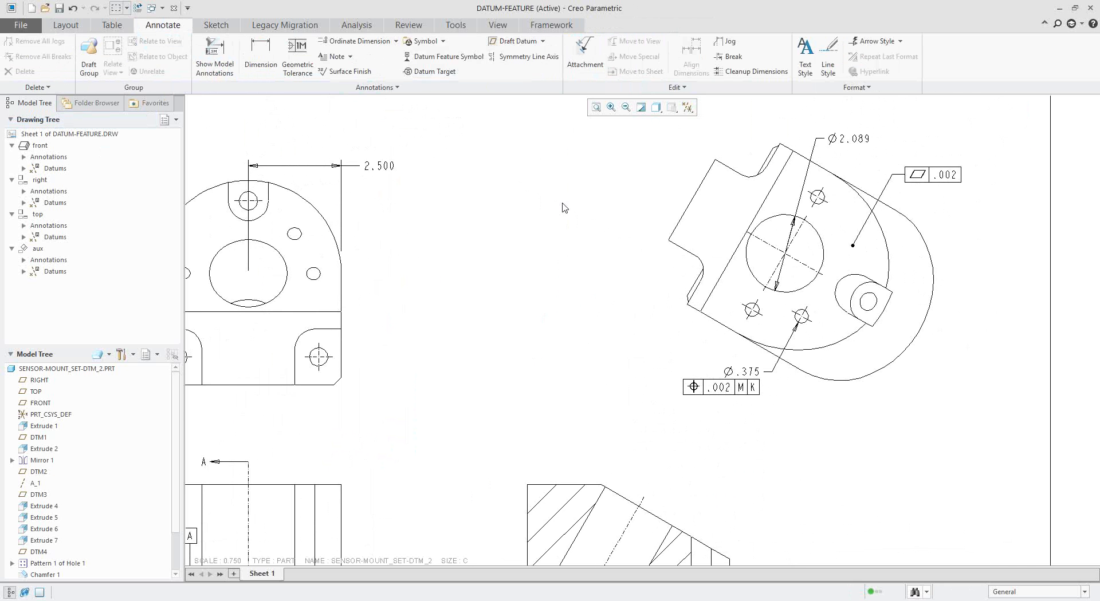
pyautogui.click(450, 56)
pyautogui.moveTo(596, 280)
pyautogui.mouseDown(button='middle')
pyautogui.moveTo(510, 206)
pyautogui.moveTo(511, 125)
pyautogui.mouseUp(button='middle')
pyautogui.moveTo(373, 245); pyautogui.dragTo(551, 229, button='middle')
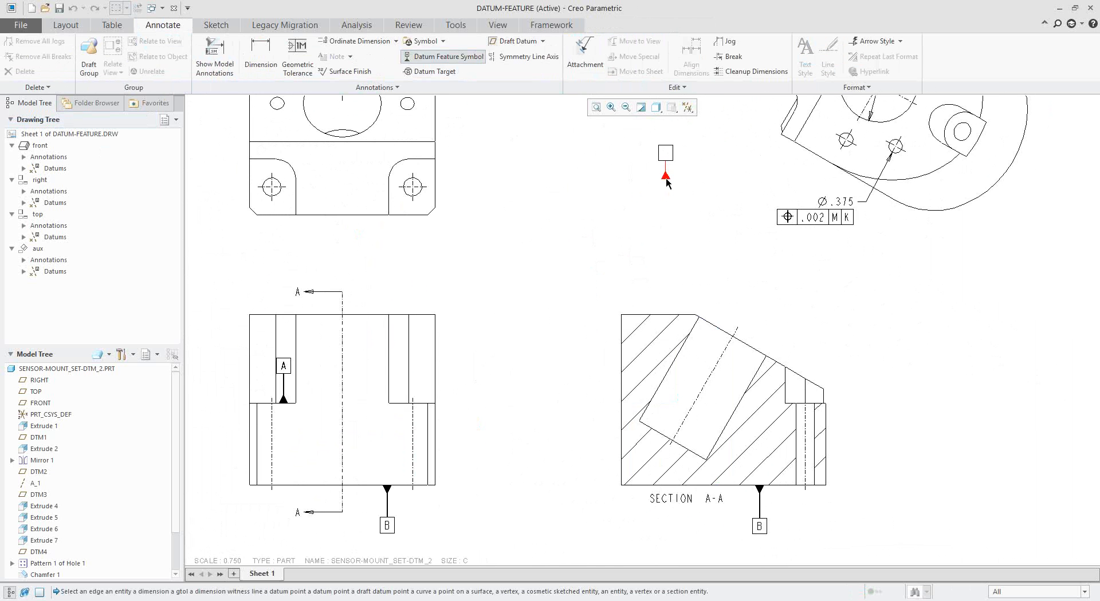
pyautogui.moveTo(667, 178); pyautogui.dragTo(474, 300, button='middle')
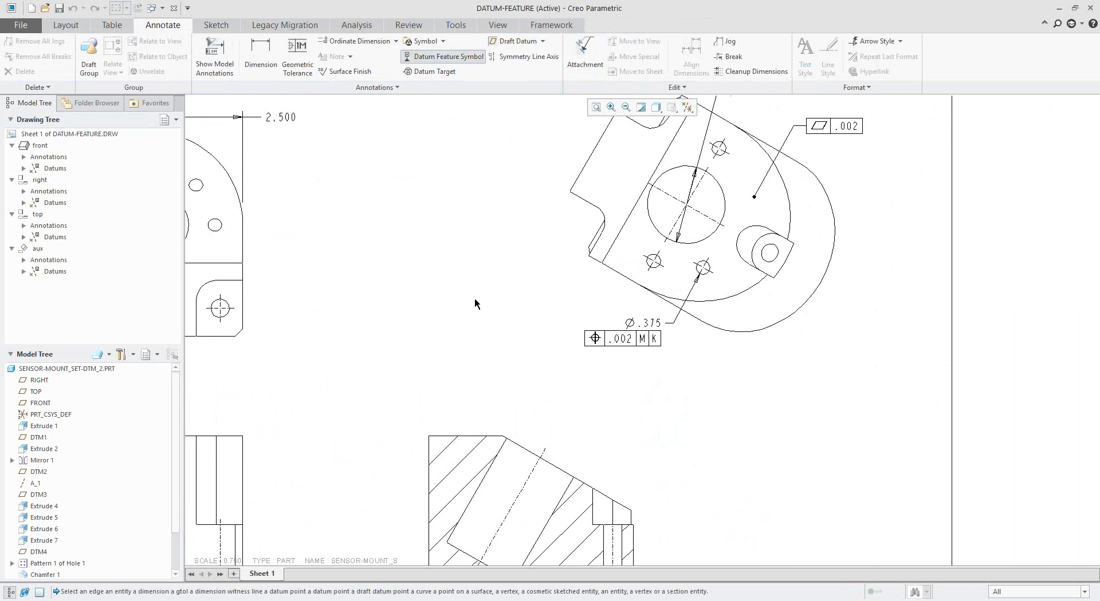
pyautogui.click(651, 226)
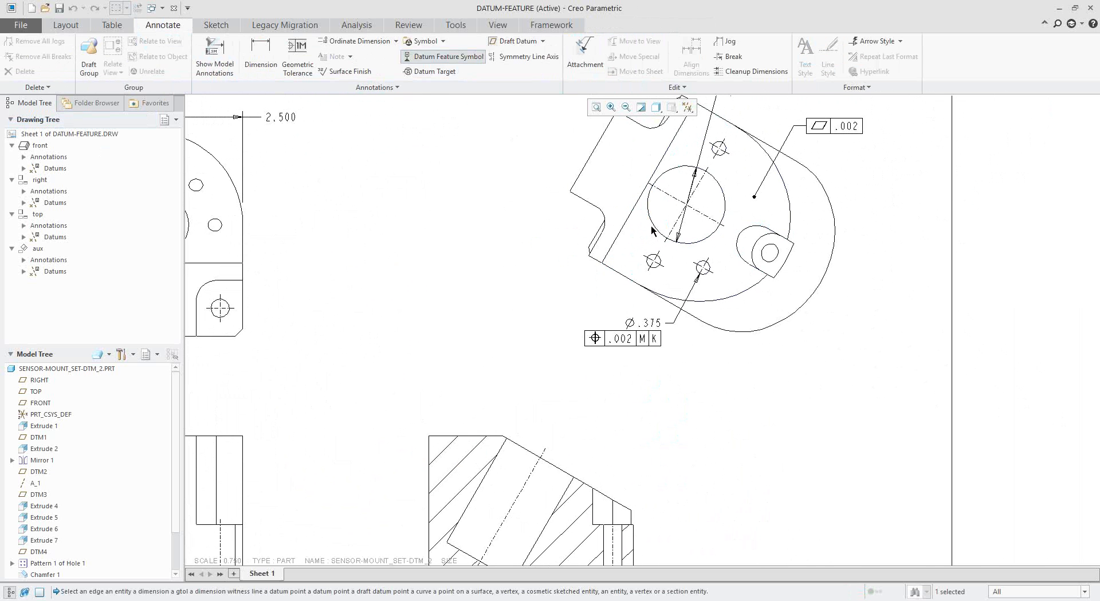
pyautogui.click(572, 243)
pyautogui.moveTo(429, 294)
pyautogui.mouseDown(button='middle')
pyautogui.moveTo(558, 206)
pyautogui.moveTo(590, 253)
pyautogui.mouseUp(button='middle')
pyautogui.scroll(2, 555, 207)
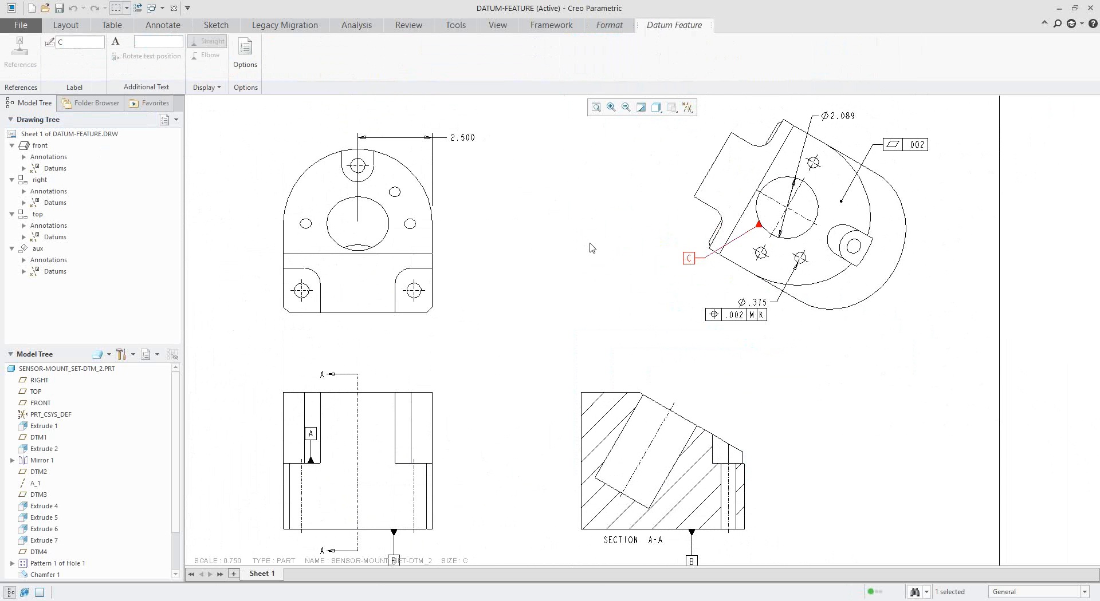
pyautogui.moveTo(599, 212); pyautogui.dragTo(600, 243, button='middle')
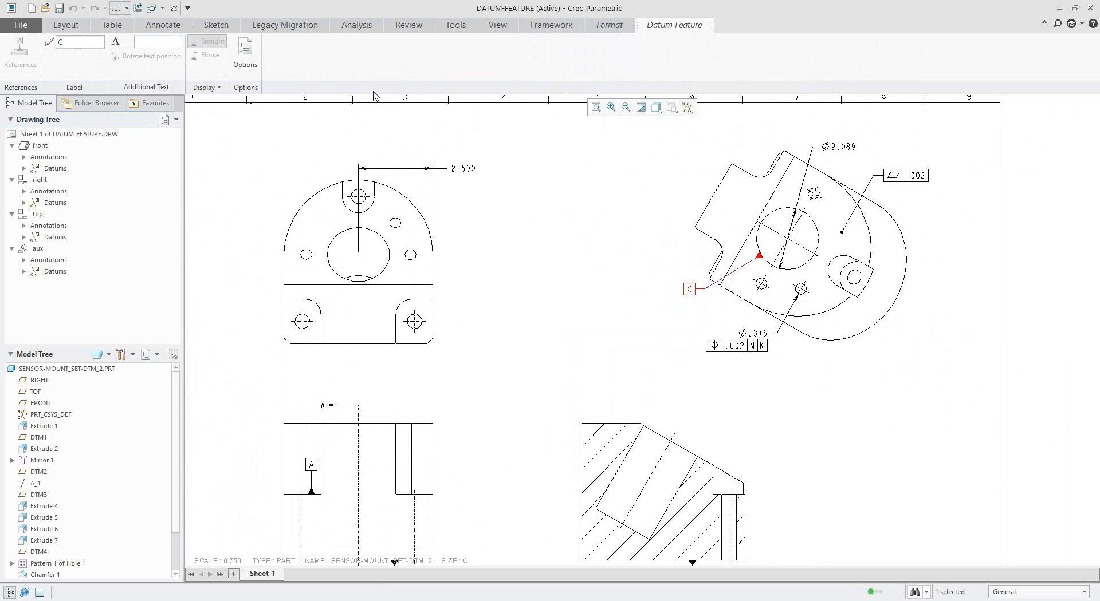
pyautogui.click(487, 140)
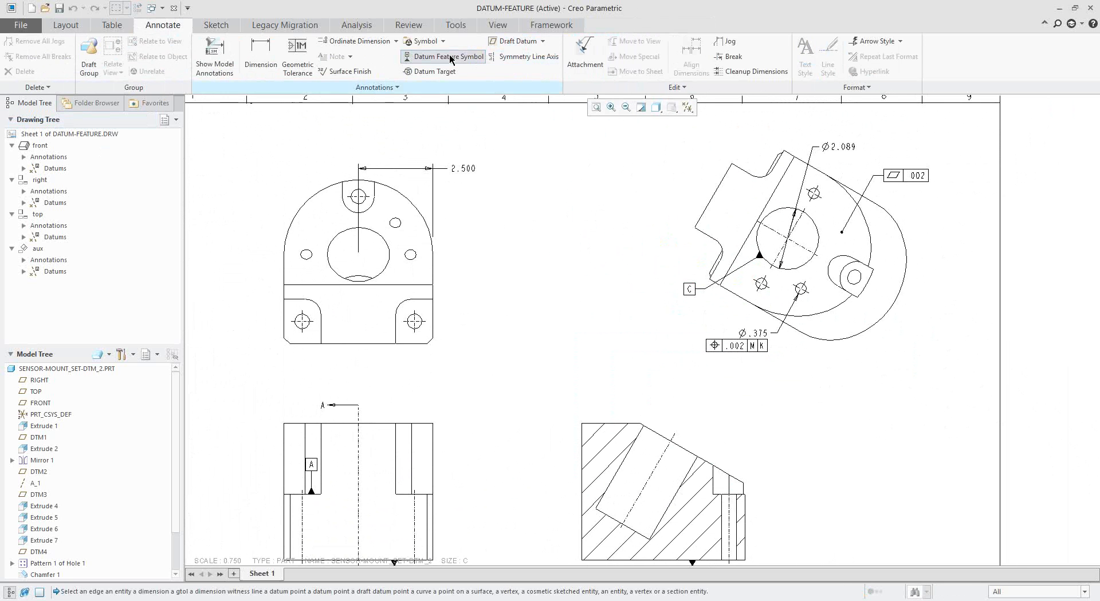
# Attach a datum feature symbol to the 2.500 dimension in the front view, placing it above the dimension line
pyautogui.click(450, 57)
pyautogui.click(465, 169)
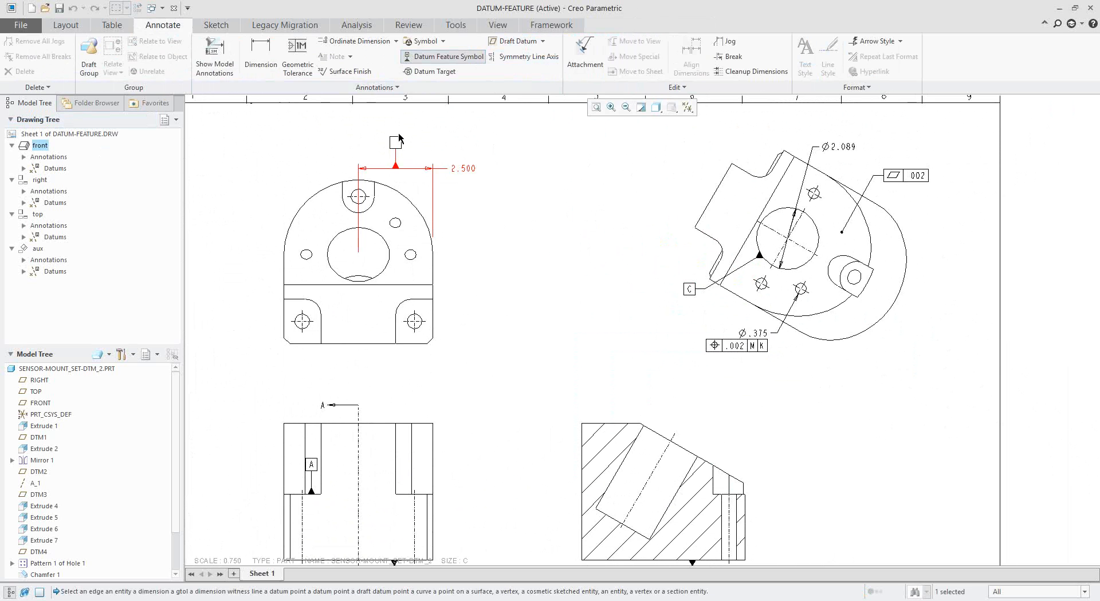
pyautogui.click(399, 137)
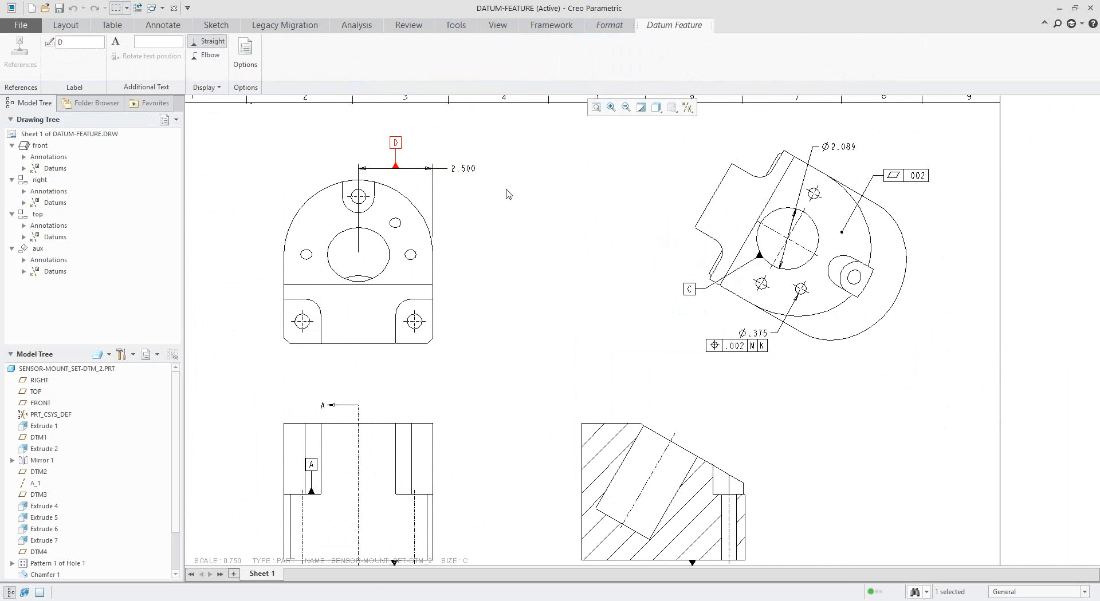
pyautogui.moveTo(550, 167); pyautogui.dragTo(512, 177, button='middle')
pyautogui.click(541, 154)
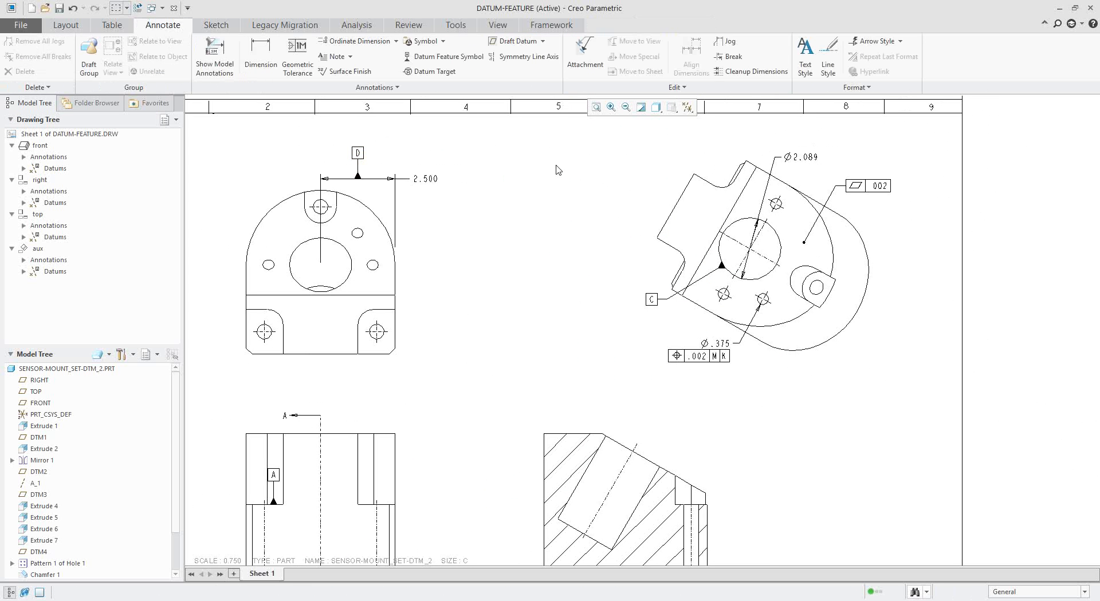
# Attach a datum feature symbol to the Ø2.089 dimension in the auxiliary view, placing it above the leader elbow
pyautogui.click(436, 61)
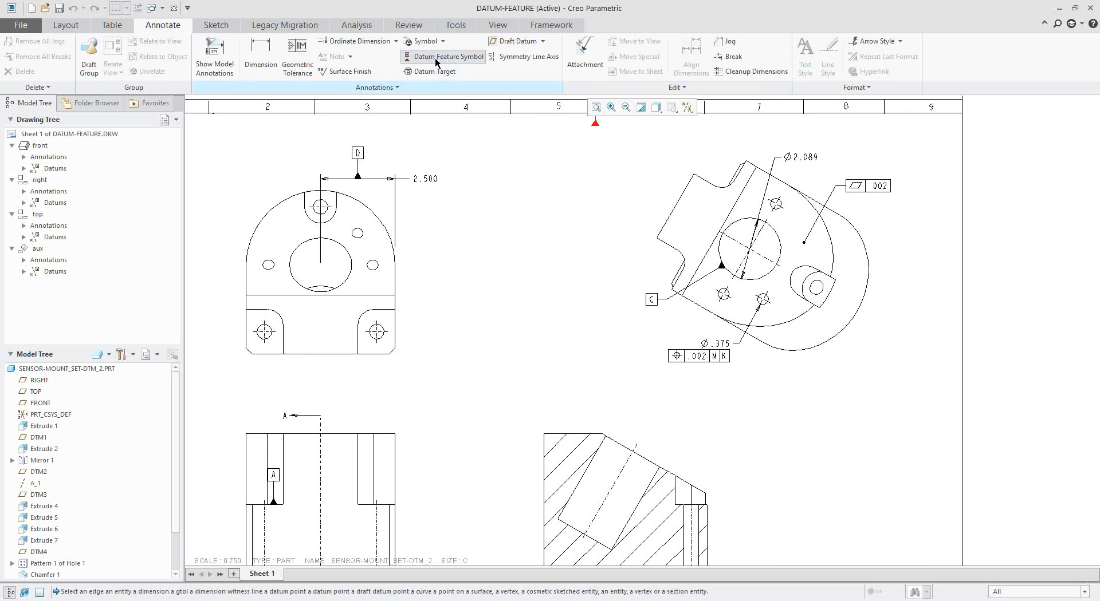
pyautogui.click(801, 157)
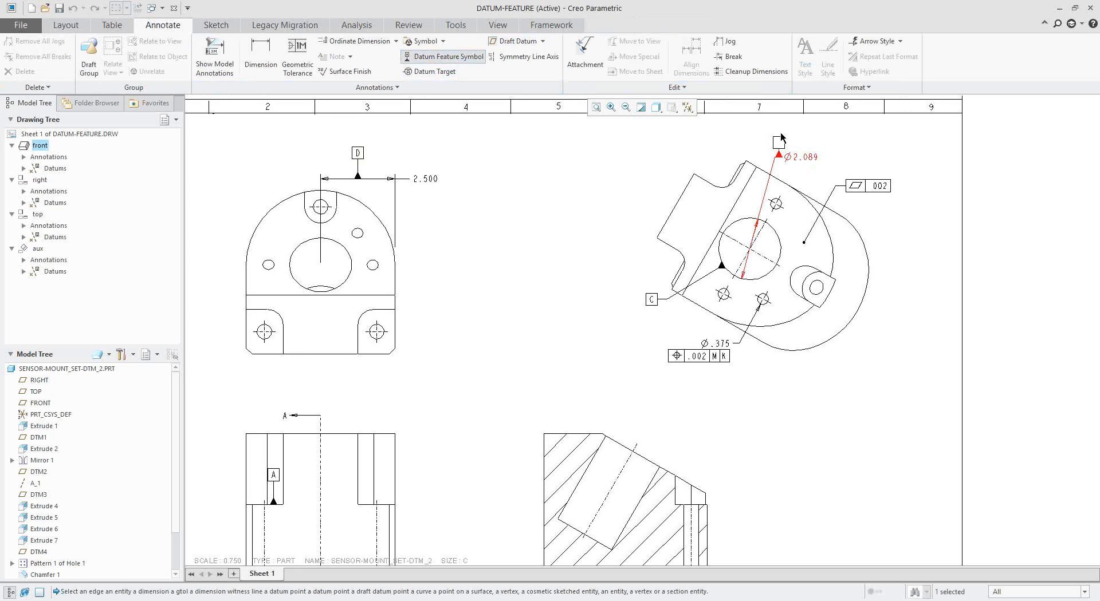
pyautogui.click(780, 135)
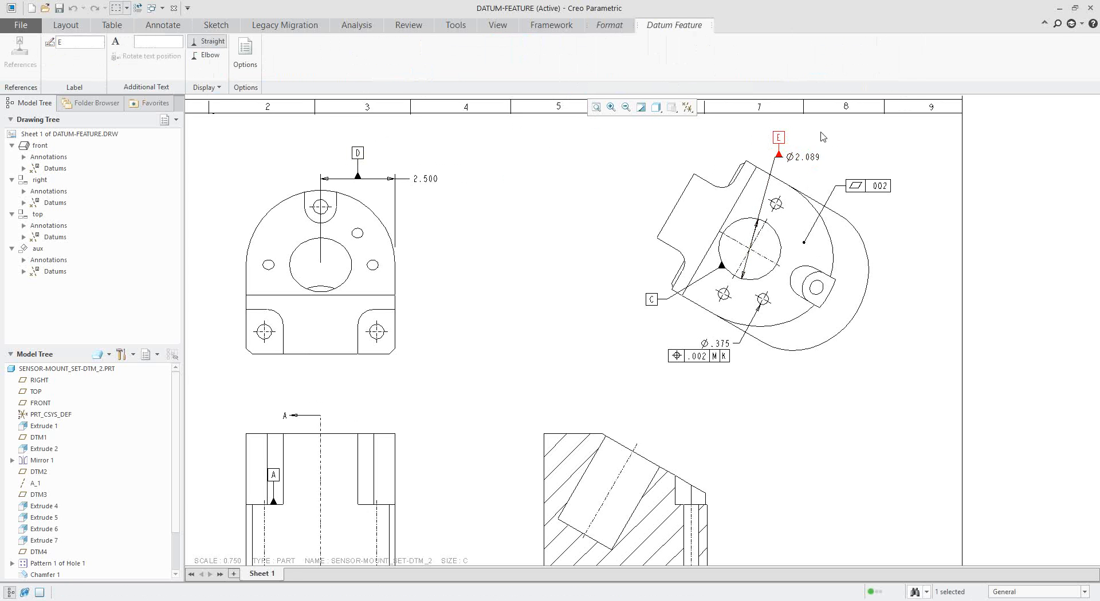
# Turn off the Dimension Elbow option for the datum feature symbol on the Ø2.089 dimension
pyautogui.moveTo(825, 138); pyautogui.dragTo(627, 188, button='middle')
pyautogui.scroll(2, 627, 188)
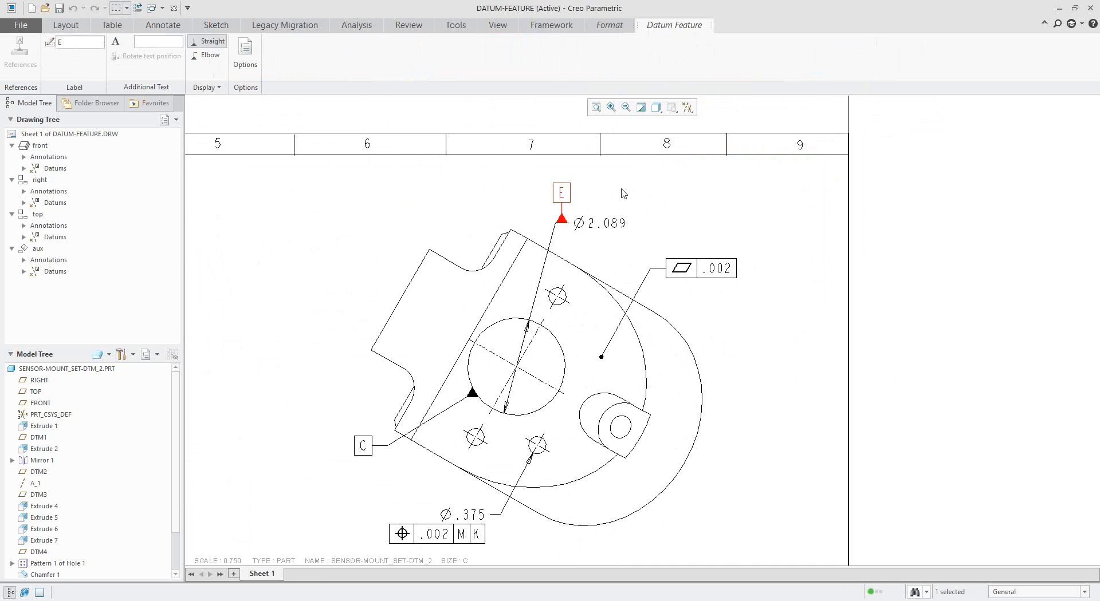
pyautogui.rightClick(624, 194)
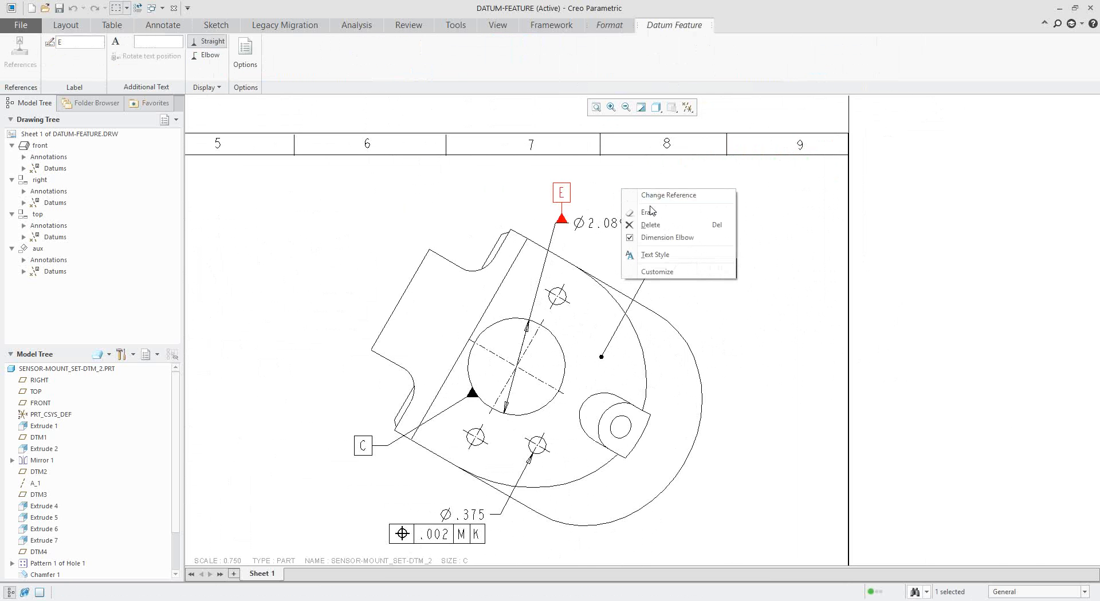
pyautogui.click(632, 238)
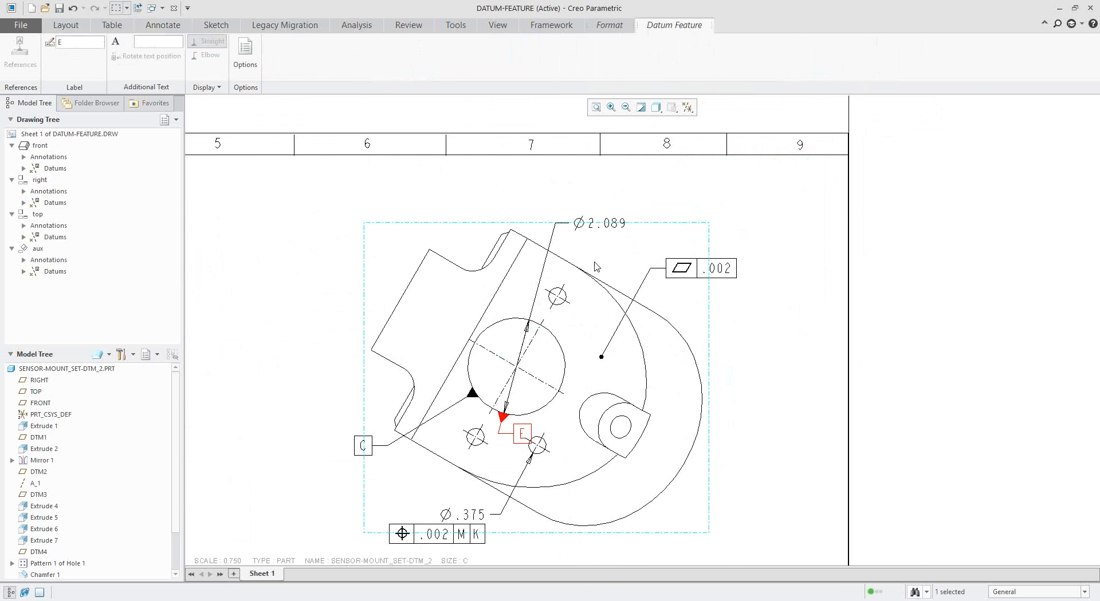
# Move the Ø2.089 dimension text slightly to the right above the auxiliary view
pyautogui.click(610, 222)
pyautogui.moveTo(610, 222); pyautogui.dragTo(634, 219)
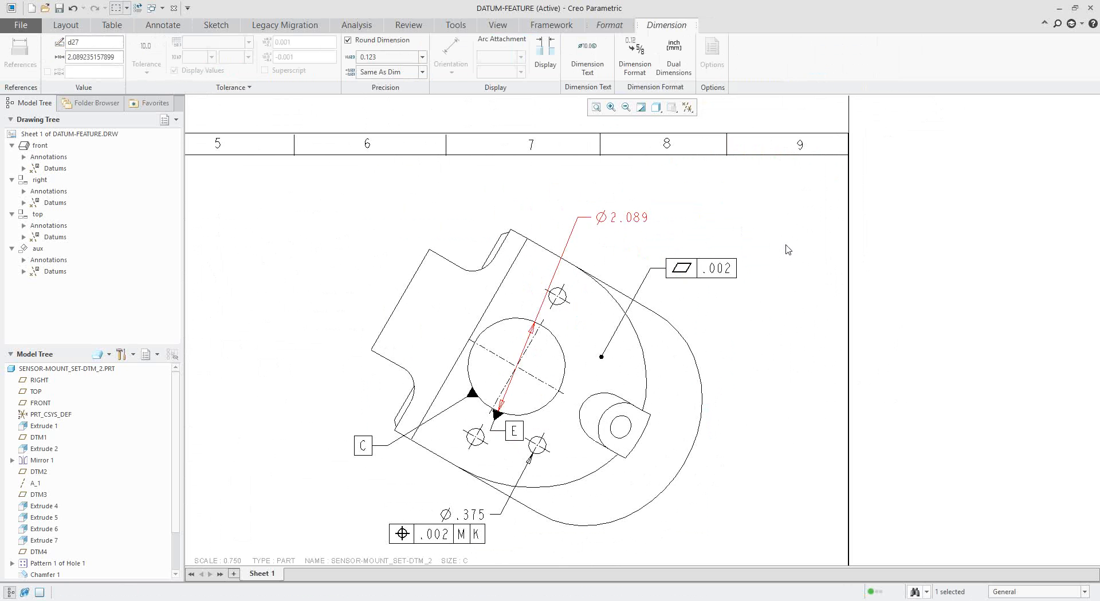
pyautogui.click(340, 179)
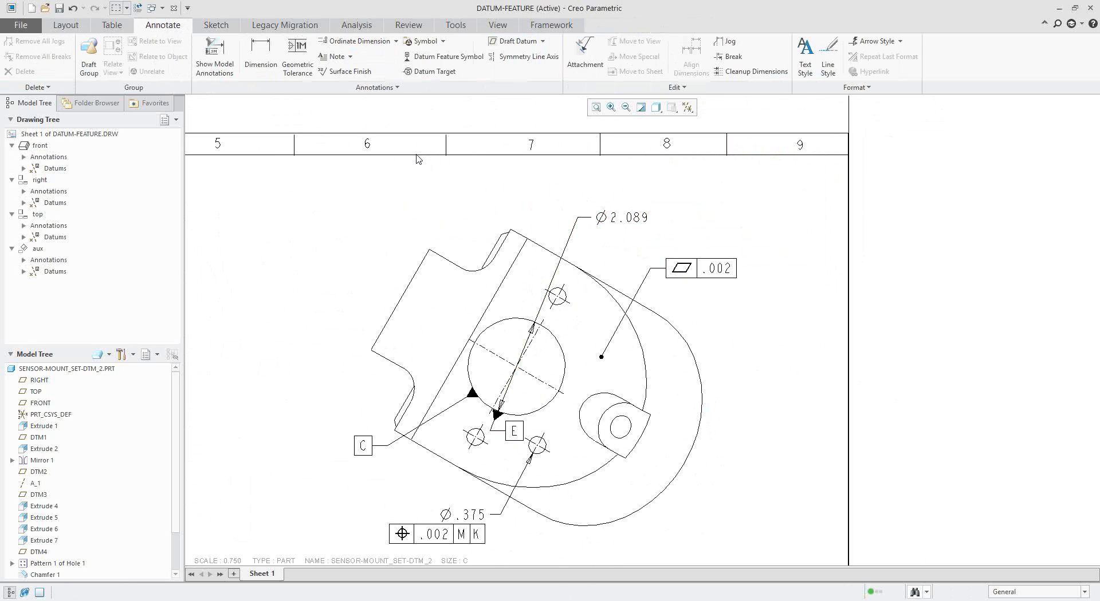
# Attach a datum feature symbol to the .002 flatness tolerance frame in the auxiliary view, placing it above the frame
pyautogui.click(448, 56)
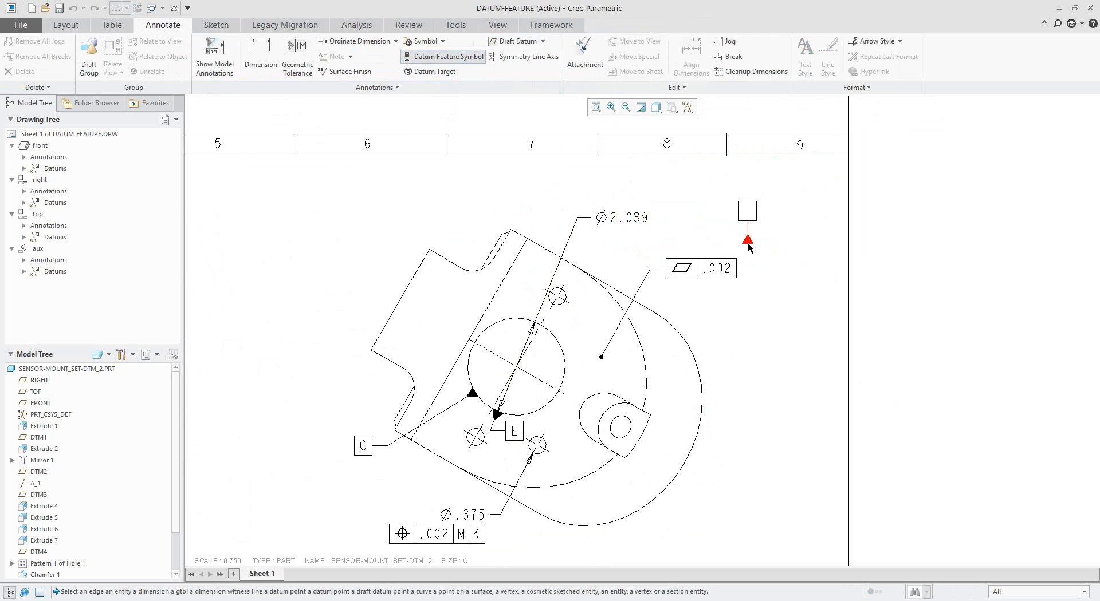
pyautogui.click(720, 270)
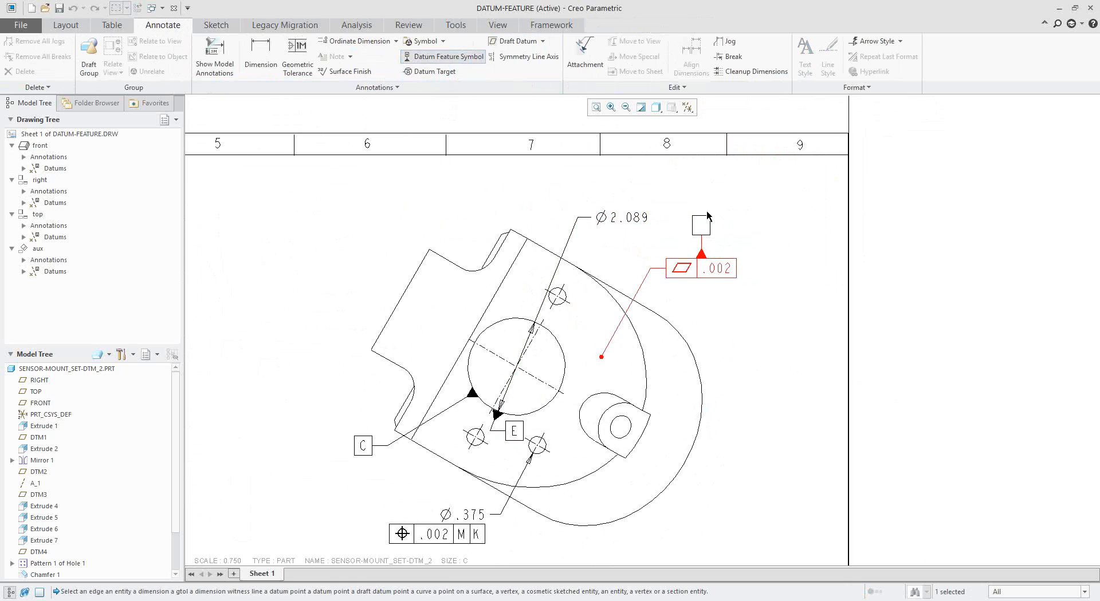
pyautogui.middleClick(708, 216)
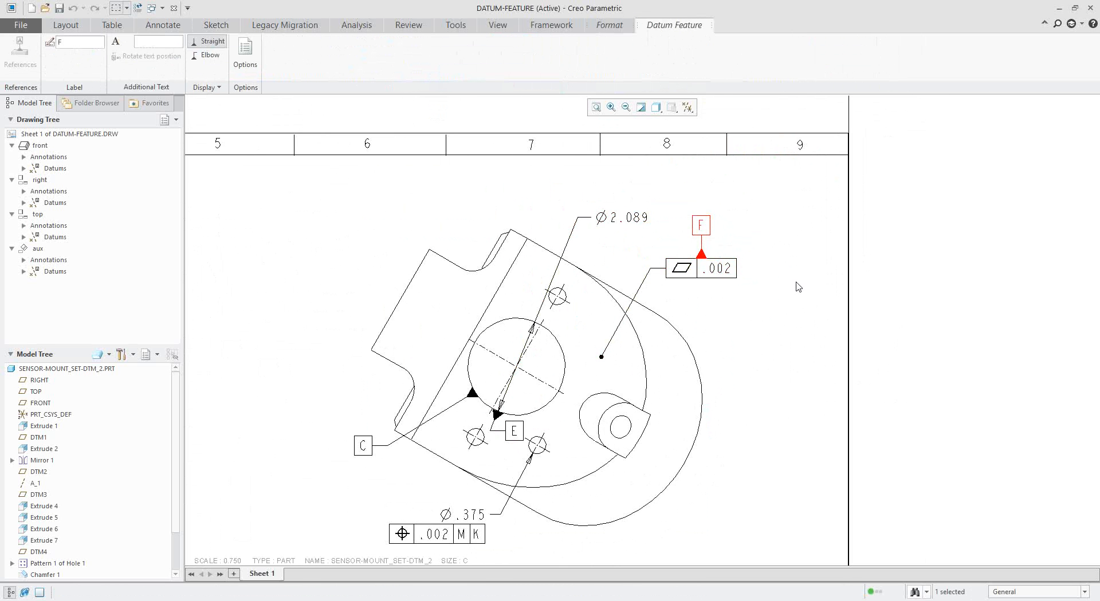
pyautogui.click(801, 247)
# Open the SENSOR-MOUNT_SET-DTM_2 part model and examine the datum annotations in its 5_Datums combination state
pyautogui.scroll(2, 784, 307)
pyautogui.moveTo(784, 305); pyautogui.dragTo(822, 253, button='middle')
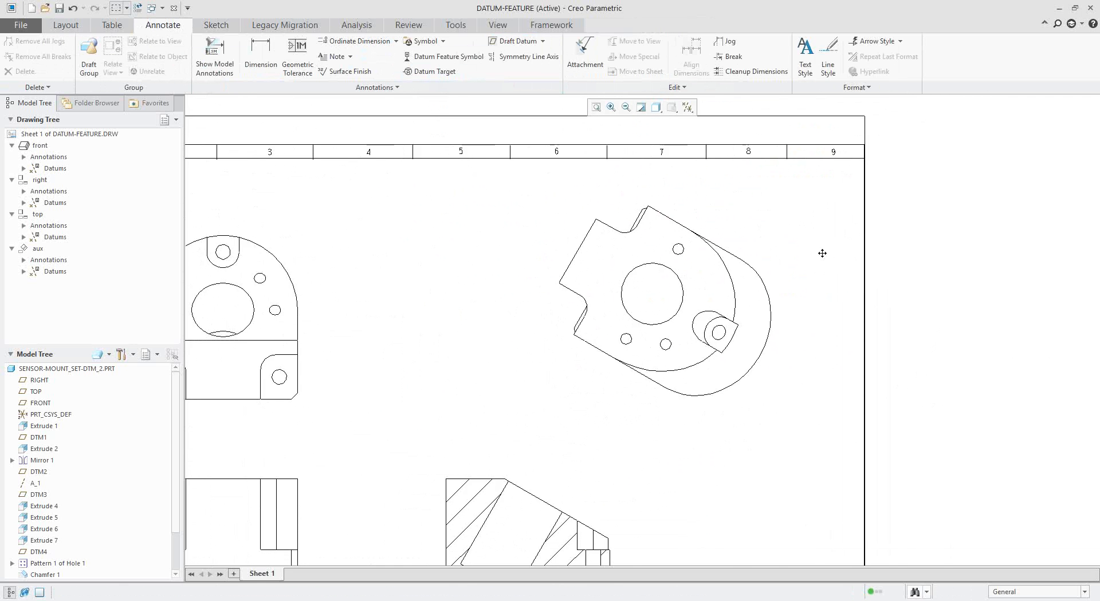
pyautogui.scroll(1, 822, 253)
pyautogui.moveTo(817, 295)
pyautogui.mouseDown(button='middle')
pyautogui.moveTo(847, 245)
pyautogui.moveTo(893, 227)
pyautogui.mouseUp(button='middle')
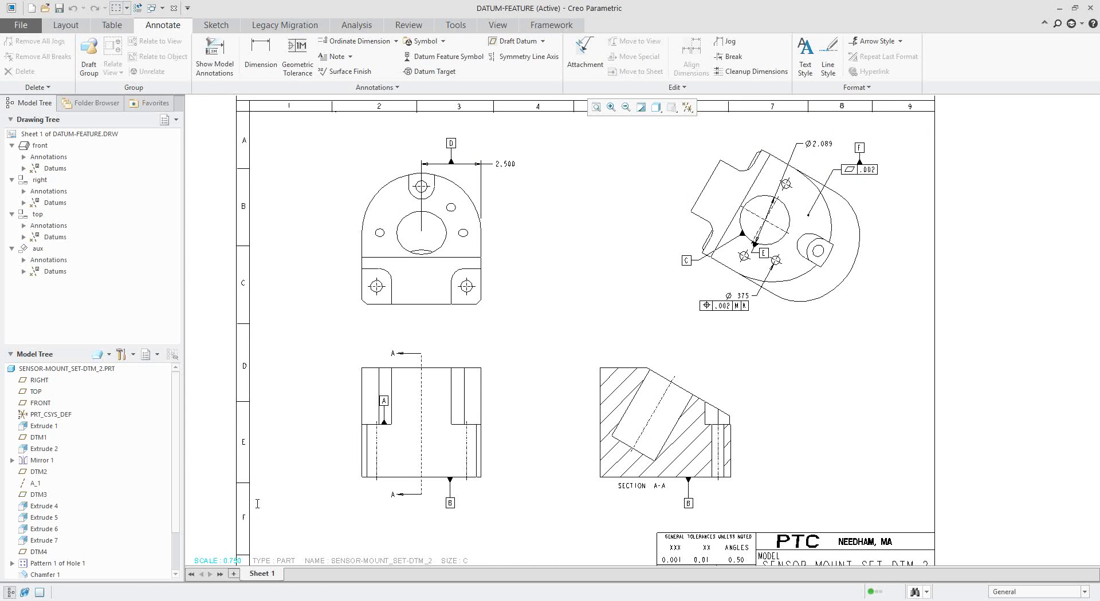
pyautogui.rightClick(40, 373)
pyautogui.click(67, 377)
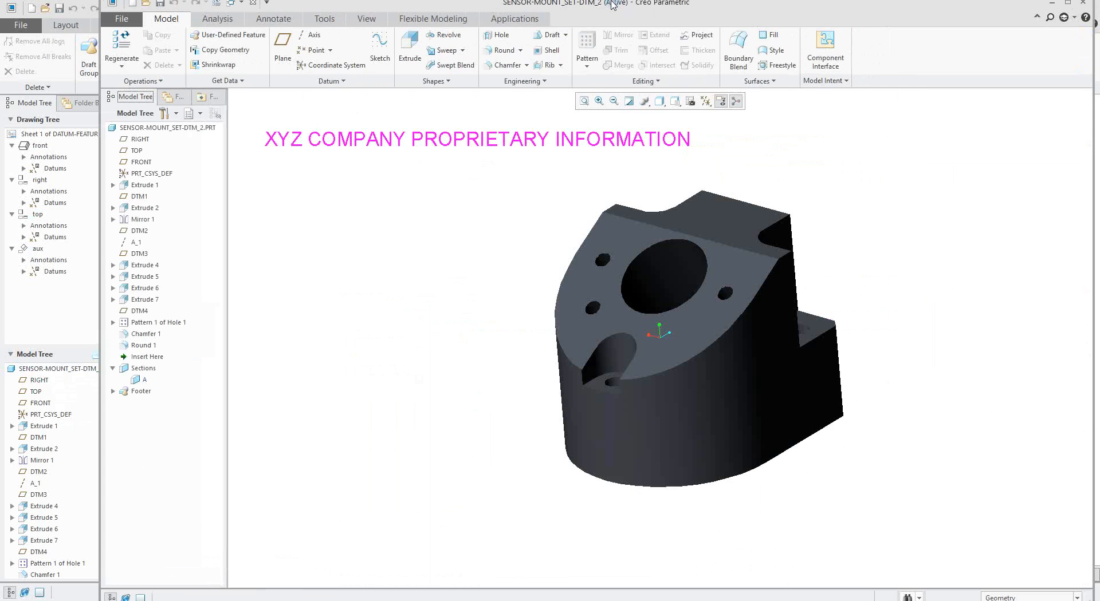
pyautogui.keyDown('shift'); pyautogui.moveTo(510, 224); pyautogui.dragTo(479, 233, button='middle'); pyautogui.keyUp('shift')
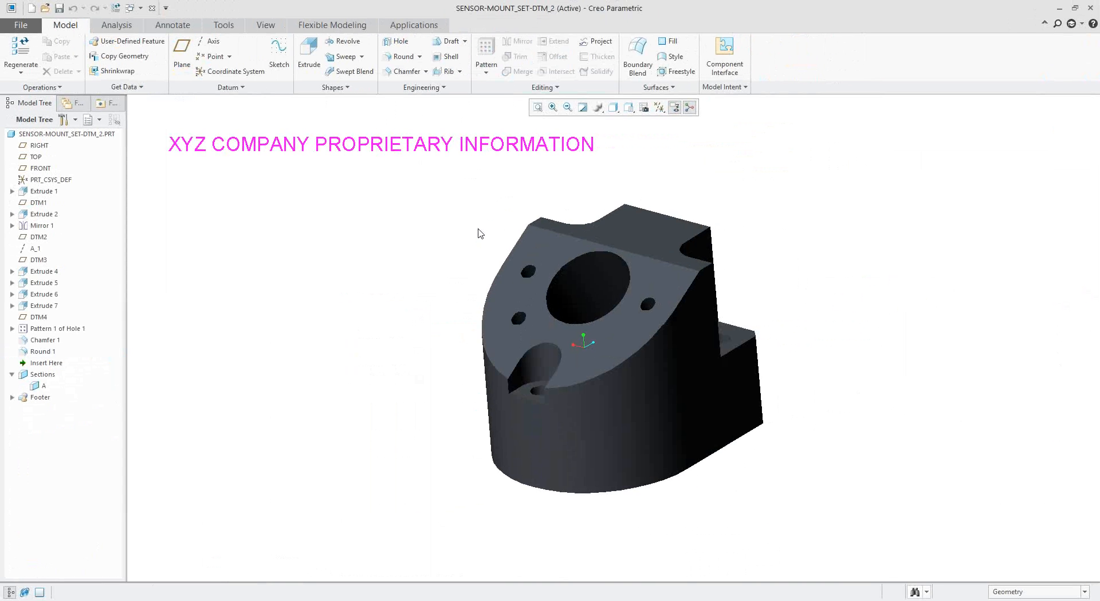
pyautogui.moveTo(564, 283)
pyautogui.mouseDown(button='middle')
pyautogui.moveTo(584, 246)
pyautogui.moveTo(544, 279)
pyautogui.mouseUp(button='middle')
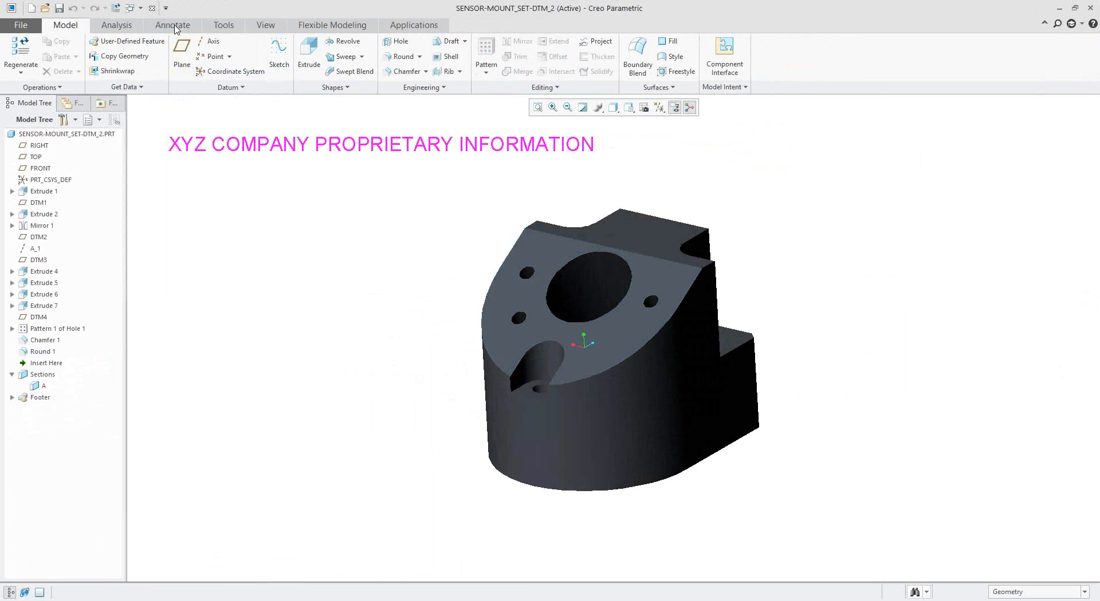
pyautogui.click(172, 24)
pyautogui.click(401, 574)
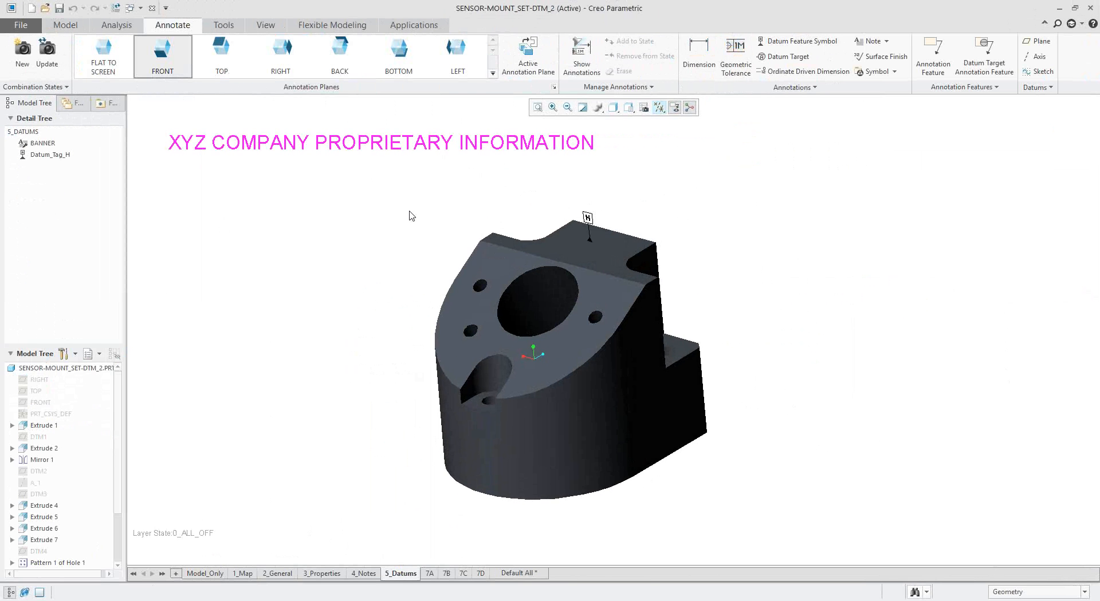
pyautogui.scroll(-3, 676, 249)
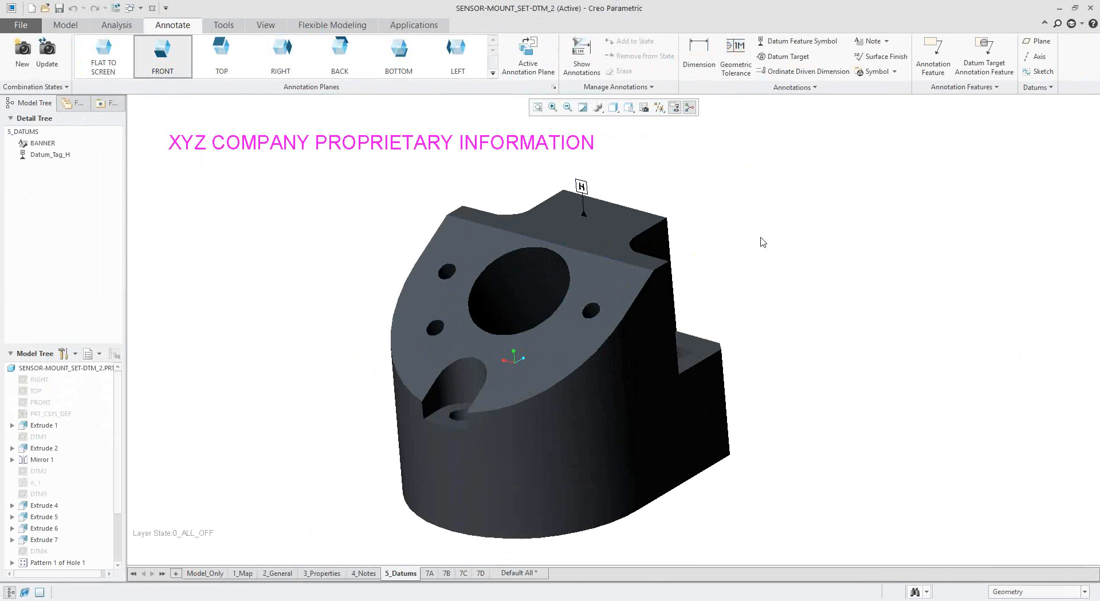
# Return to the DATUM-FEATURE drawing and show the model datum annotation Datum_Tag_H in the section A-A view
pyautogui.click(141, 7)
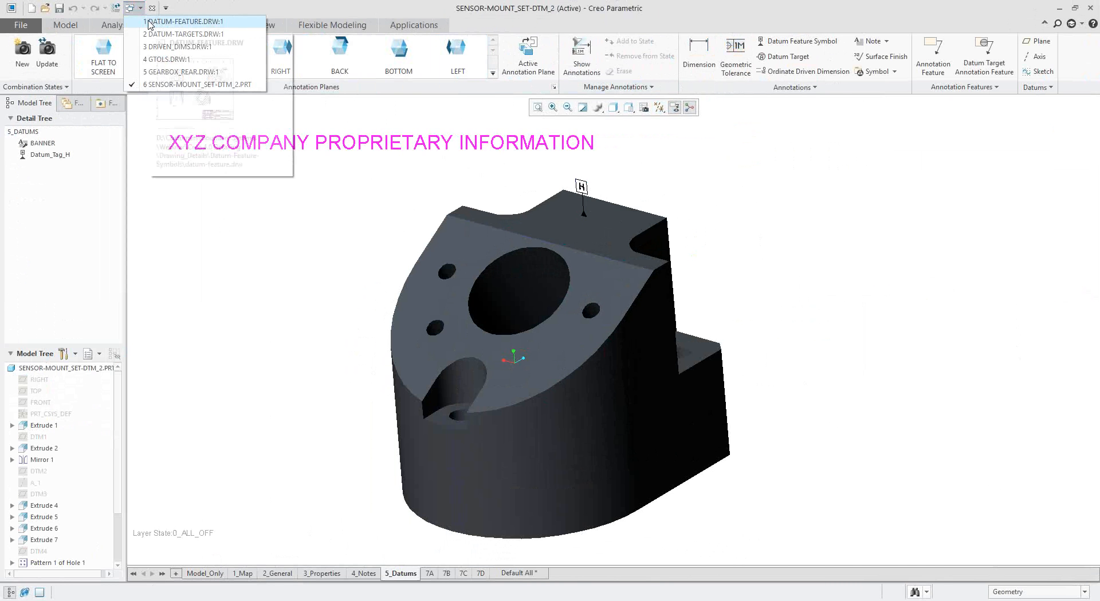
pyautogui.click(150, 22)
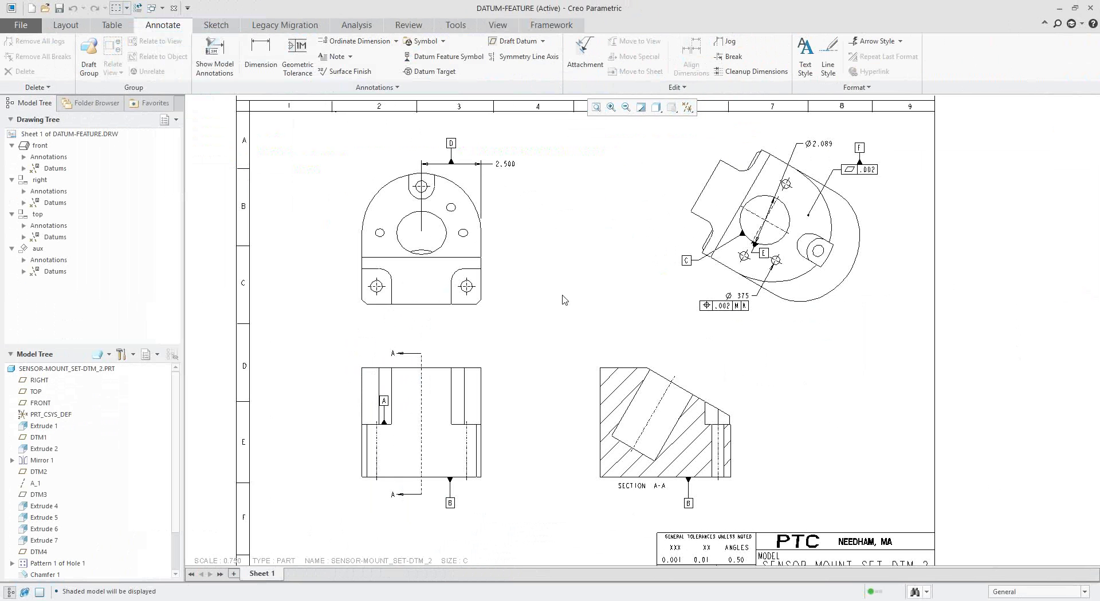
pyautogui.click(222, 69)
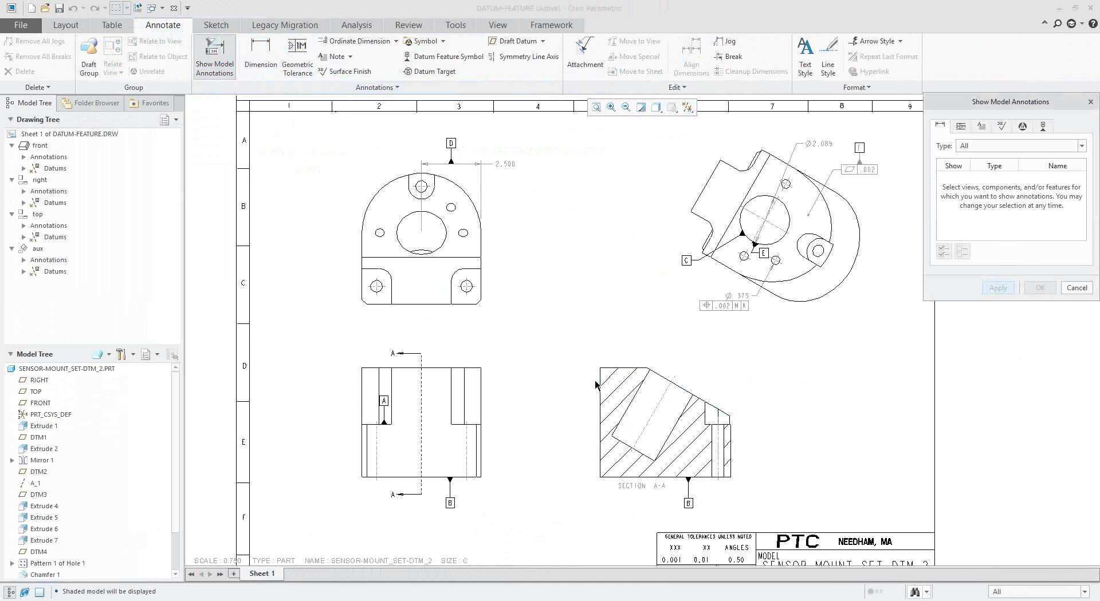
pyautogui.click(598, 401)
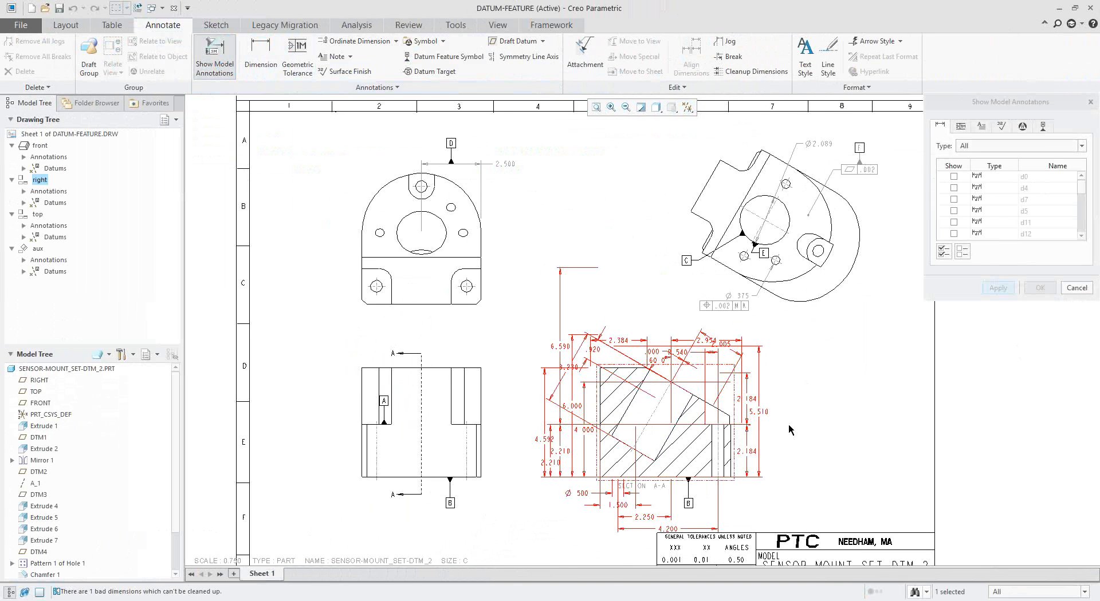
pyautogui.moveTo(788, 426); pyautogui.dragTo(771, 386, button='middle')
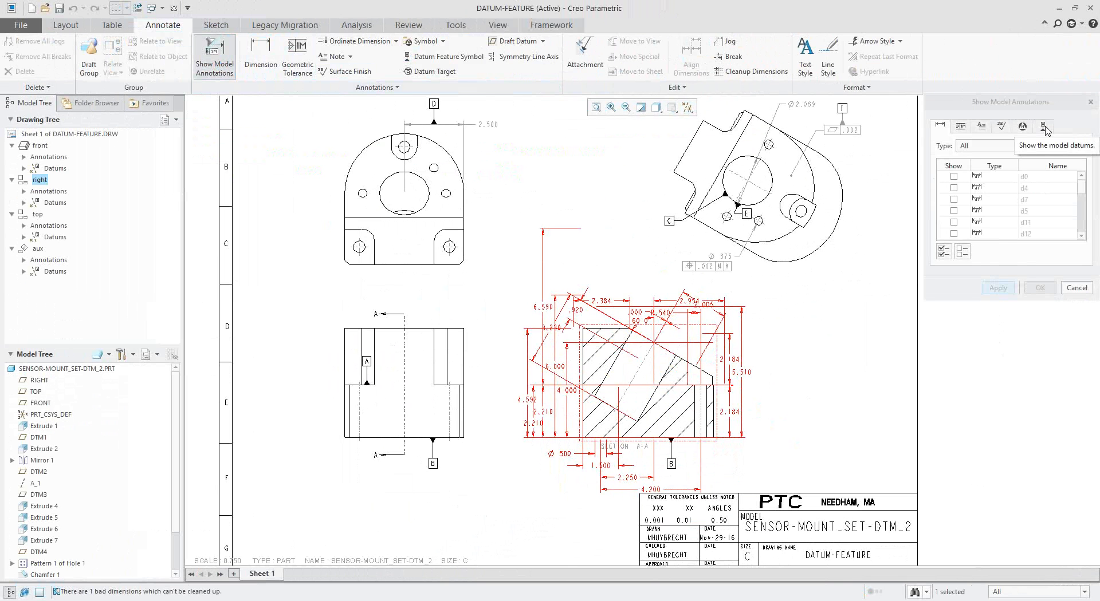
pyautogui.click(1044, 128)
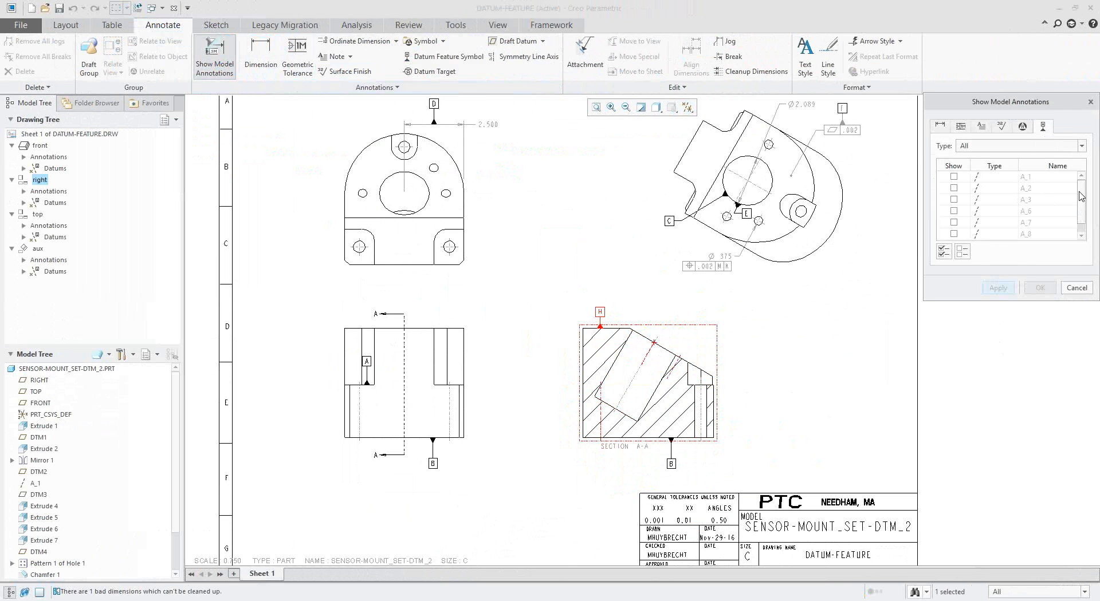
pyautogui.scroll(-1, 1081, 196)
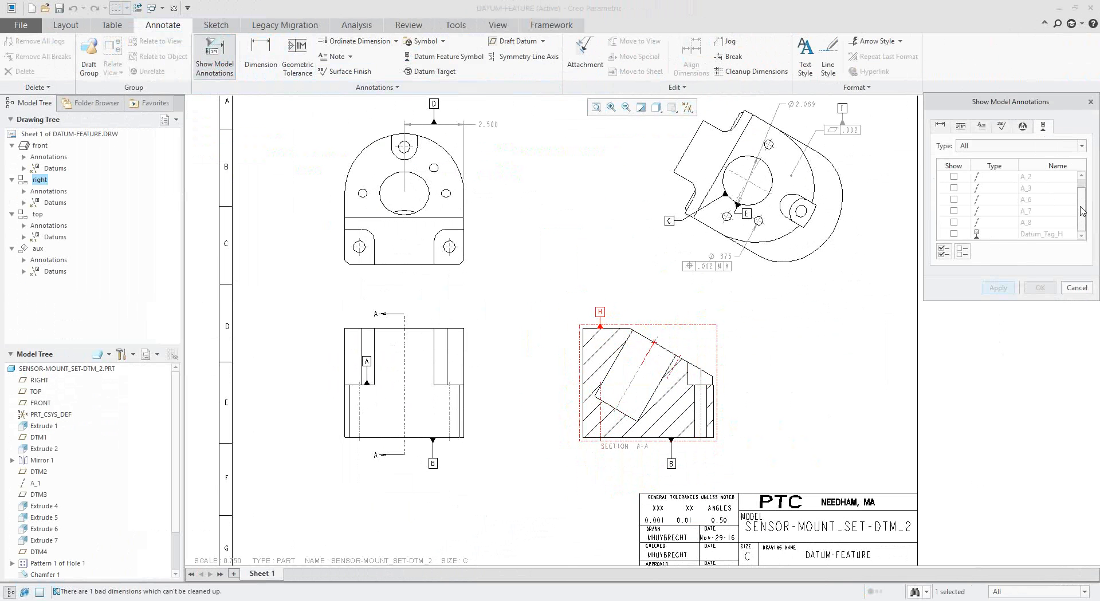
pyautogui.click(953, 234)
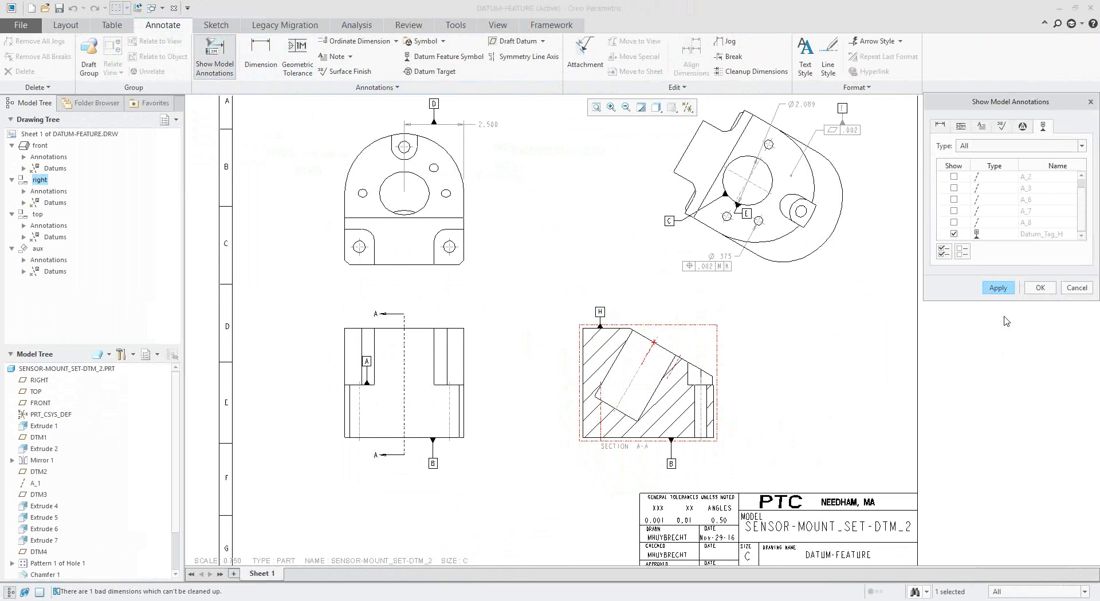
pyautogui.click(998, 288)
pyautogui.click(1077, 288)
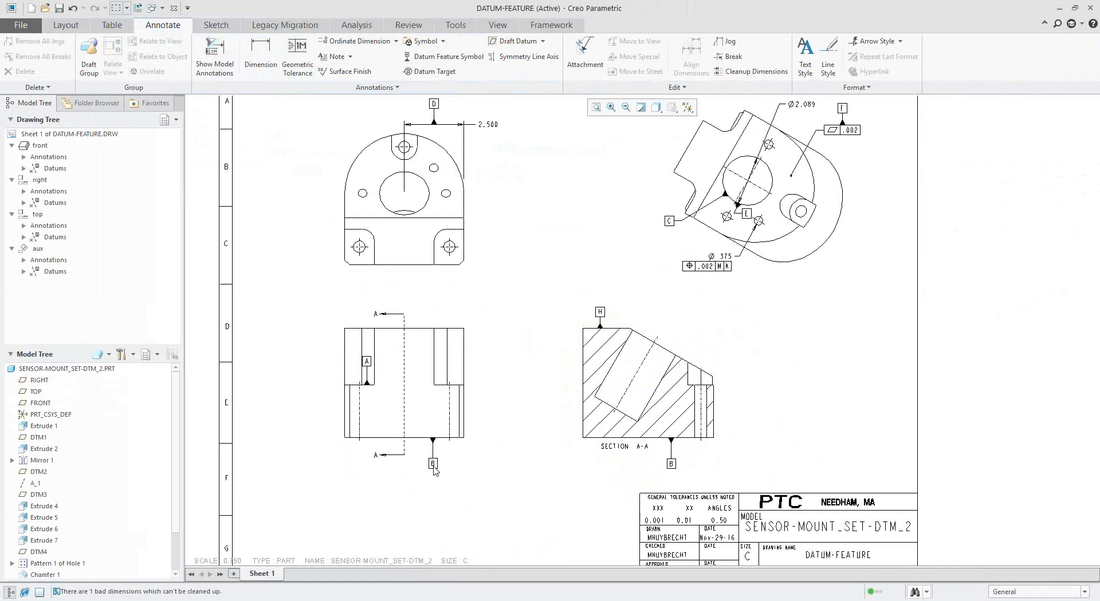
# Add the additional text B12,2,3 to the datum B symbol below the view with the A-A section arrows
pyautogui.scroll(3, 483, 481)
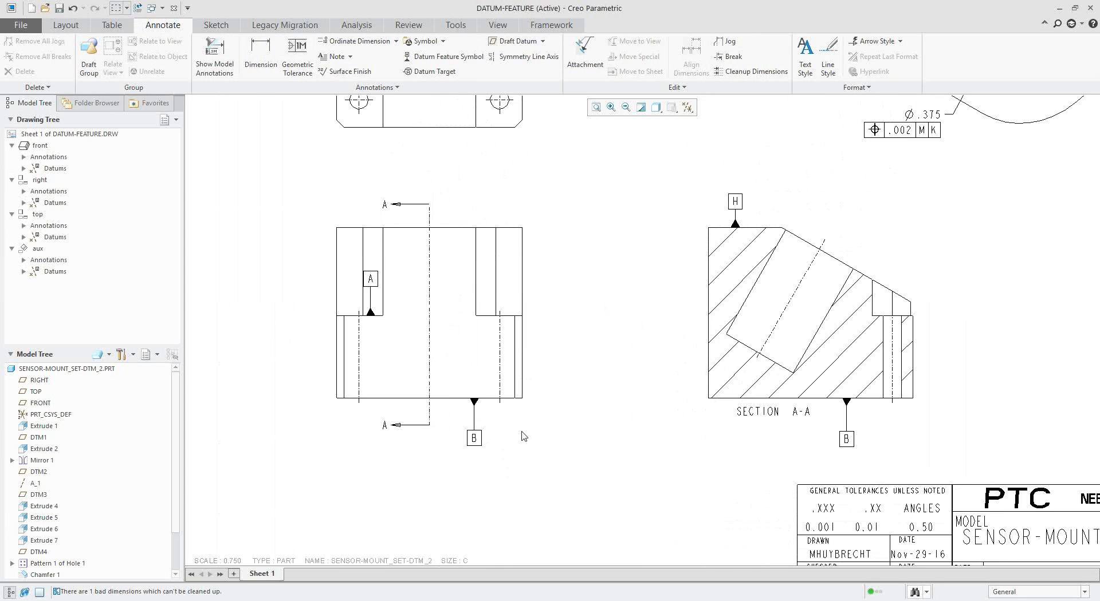
pyautogui.click(474, 427)
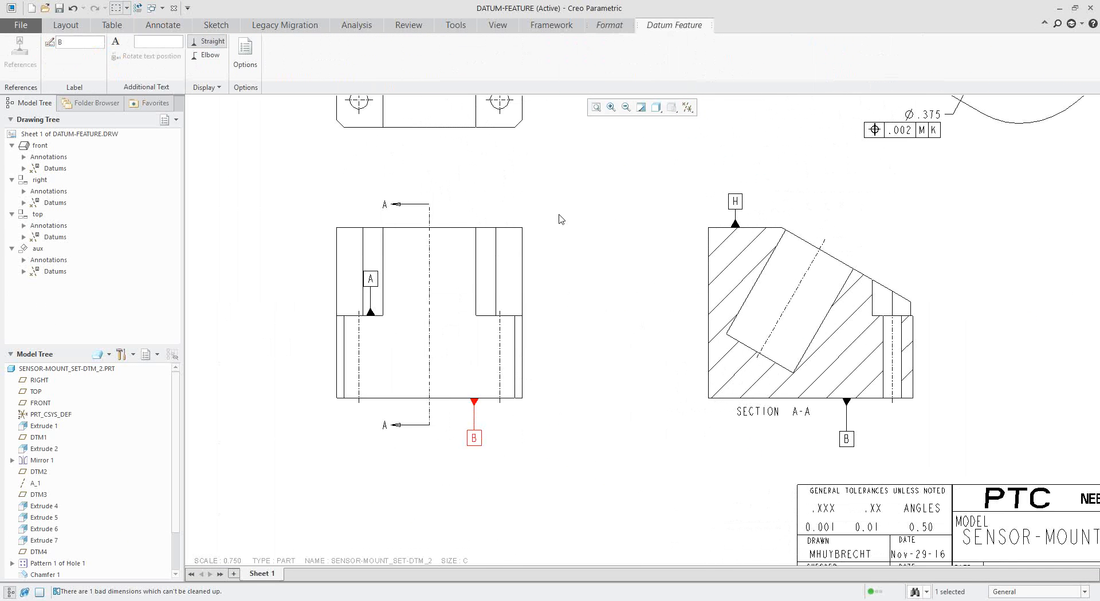
pyautogui.click(152, 42)
pyautogui.write('b')
pyautogui.press('Return')
# Rotate the additional text around the datum B box until it sits below it, and set the symbol's display to Elbow
pyautogui.click(172, 62)
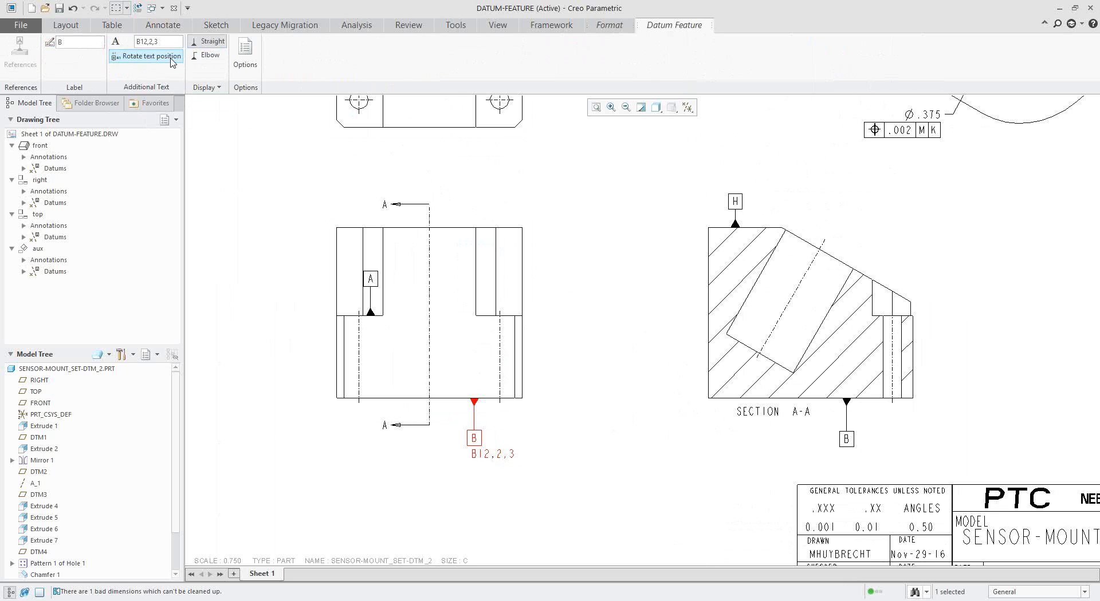
pyautogui.click(172, 62)
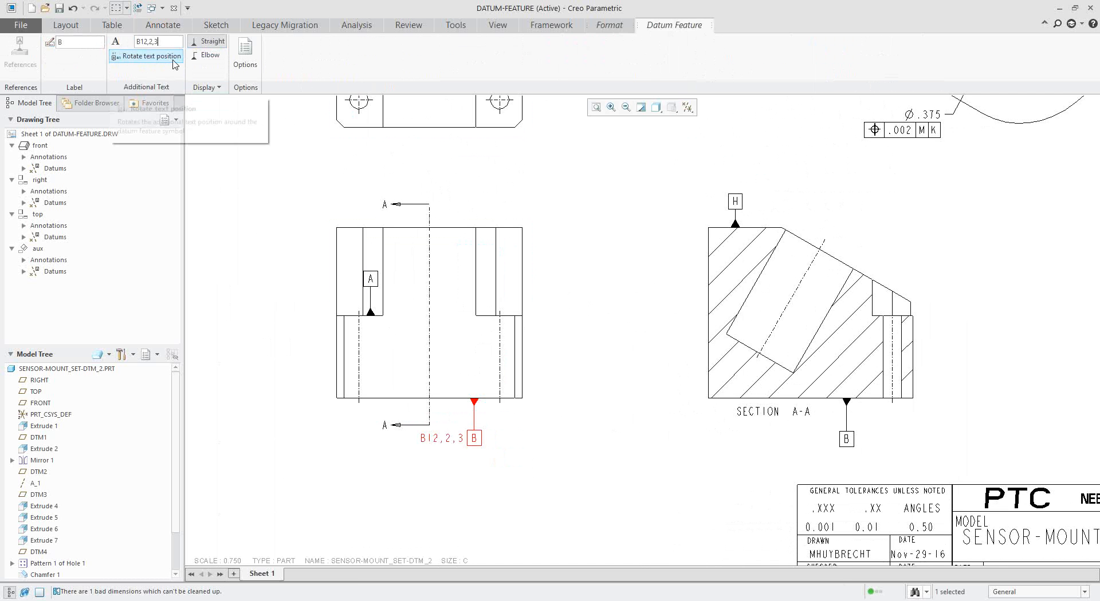
pyautogui.click(173, 62)
pyautogui.click(173, 62)
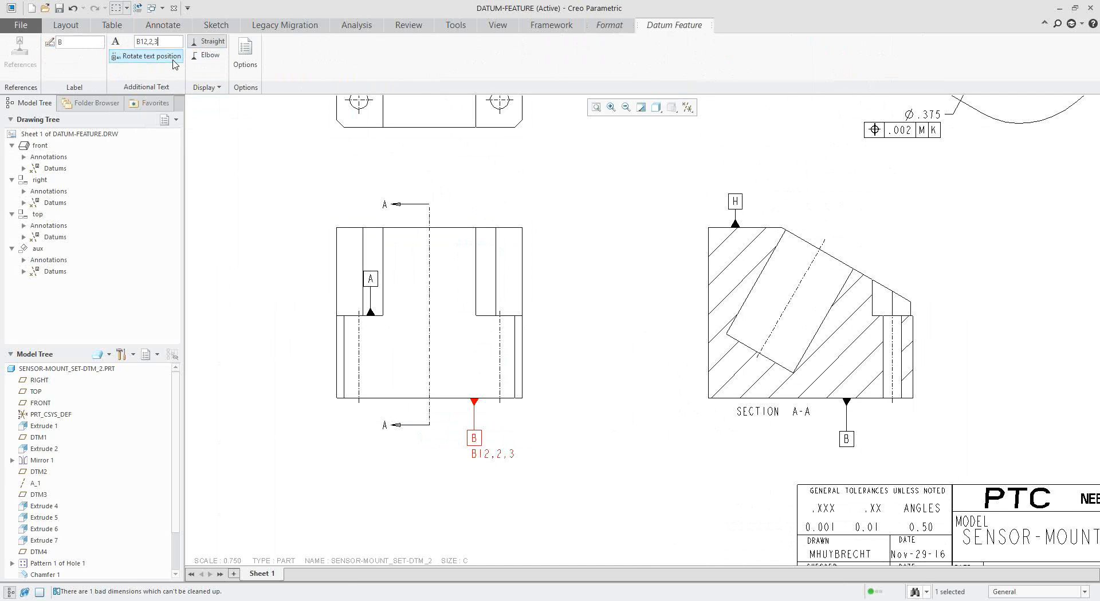
pyautogui.click(211, 56)
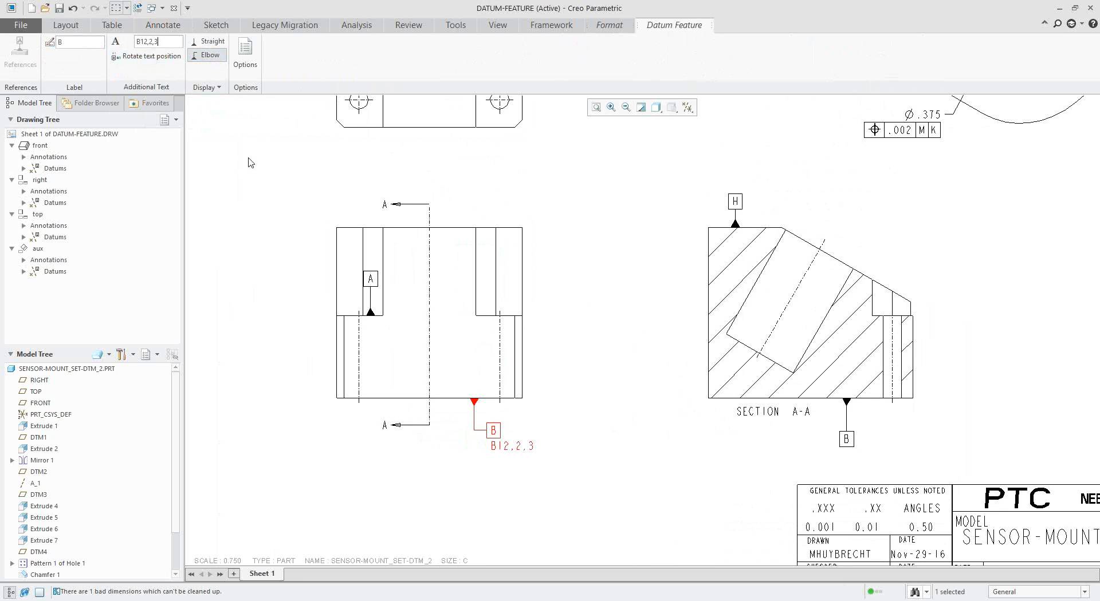
# Switch to the DATUM-TARGETS drawing and check the settings of its datum B symbol
pyautogui.click(164, 10)
pyautogui.click(189, 34)
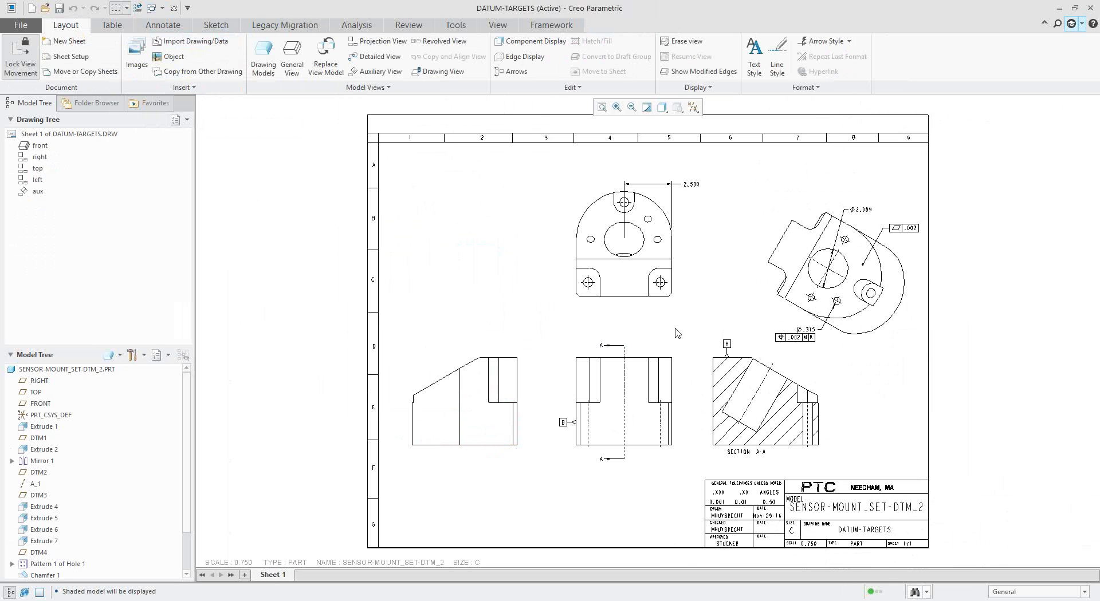
pyautogui.click(565, 430)
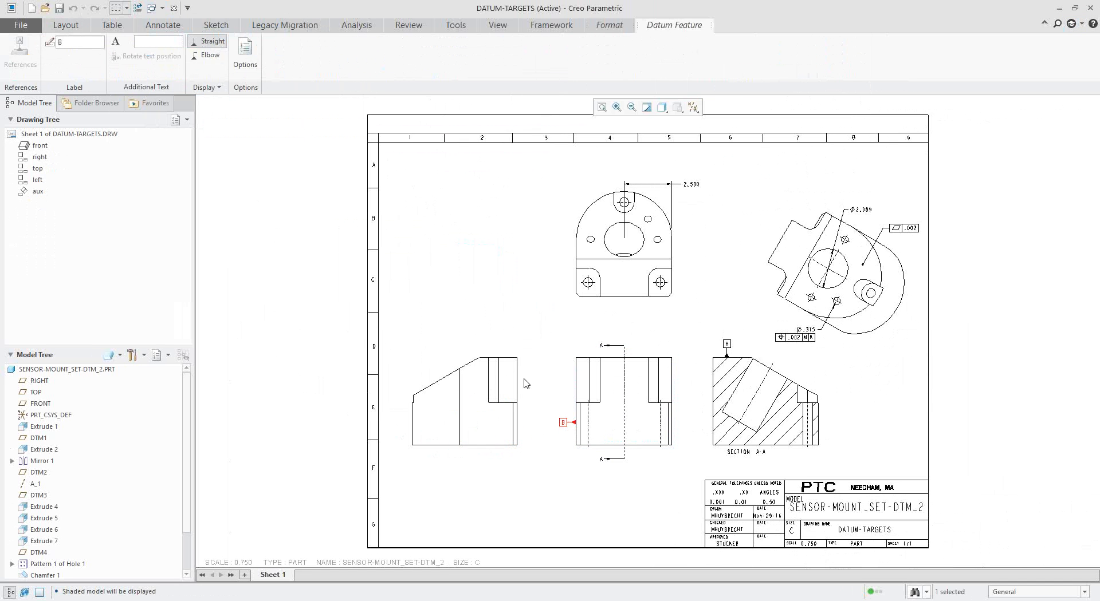
pyautogui.click(466, 246)
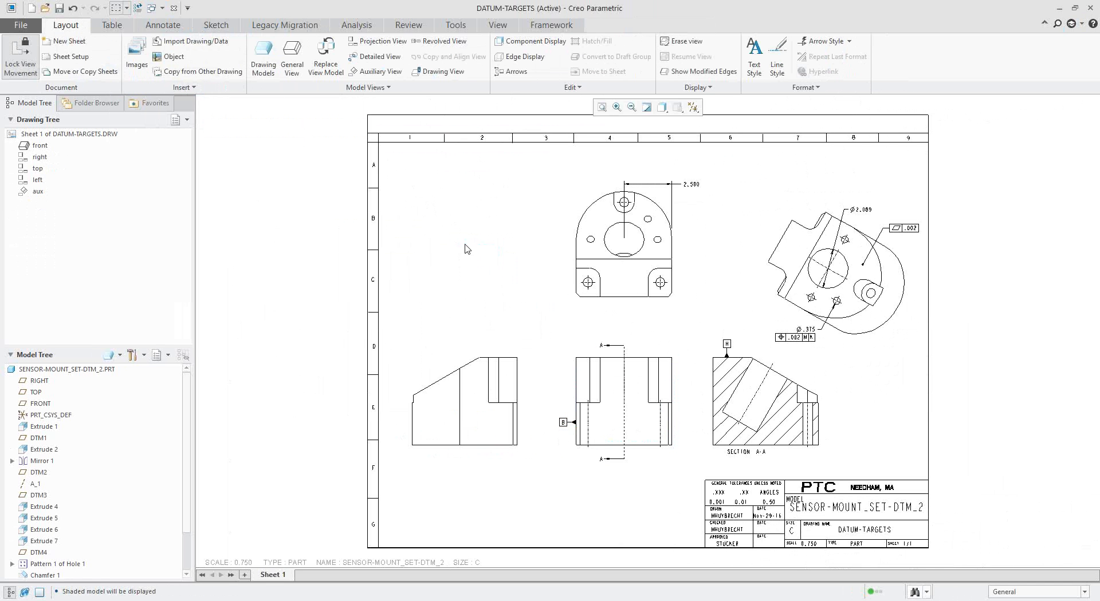
# Attach a datum target to the flat side face in the left view, placing its symbol below the view
pyautogui.click(163, 25)
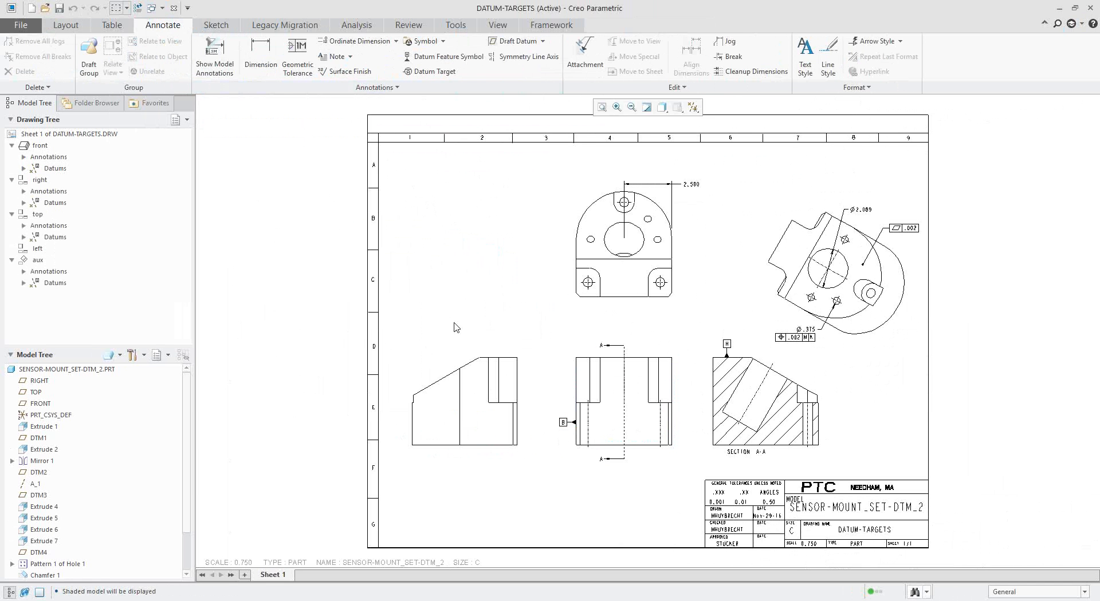
pyautogui.click(431, 72)
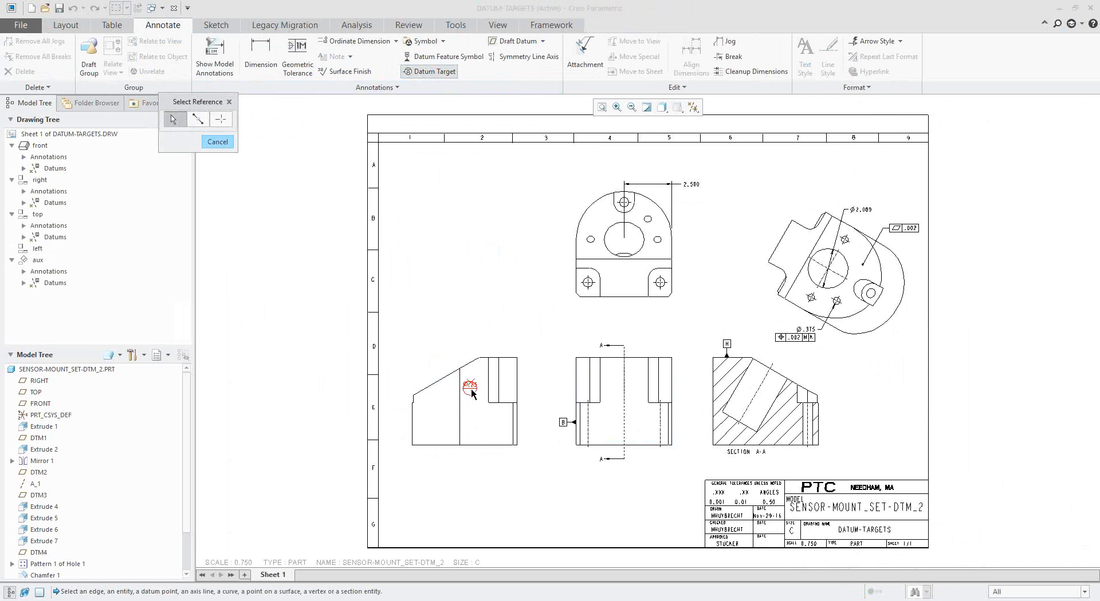
pyautogui.scroll(5, 488, 429)
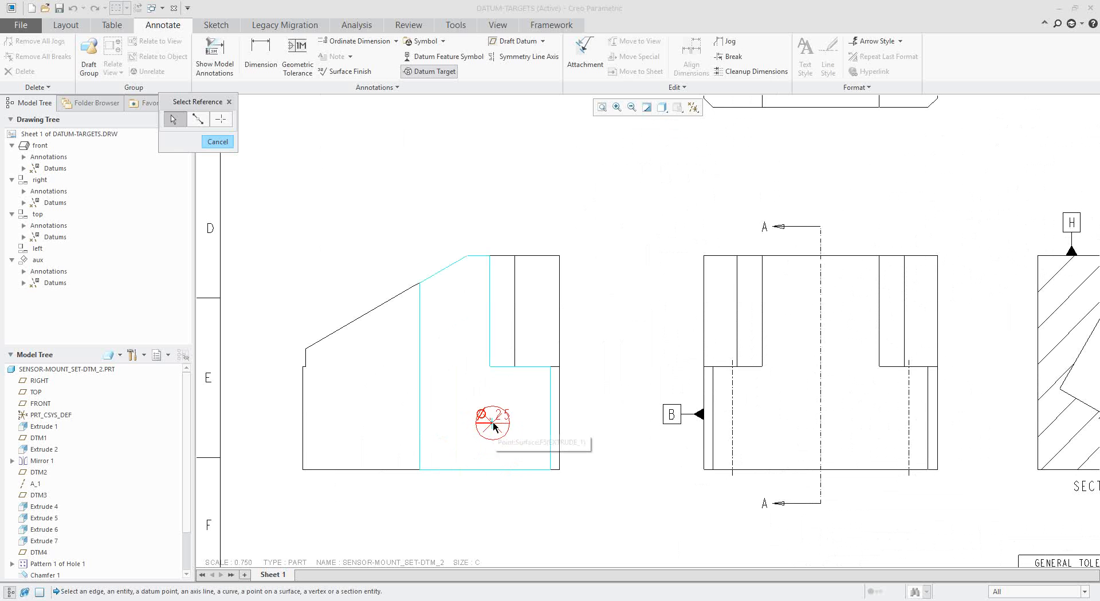
pyautogui.click(492, 426)
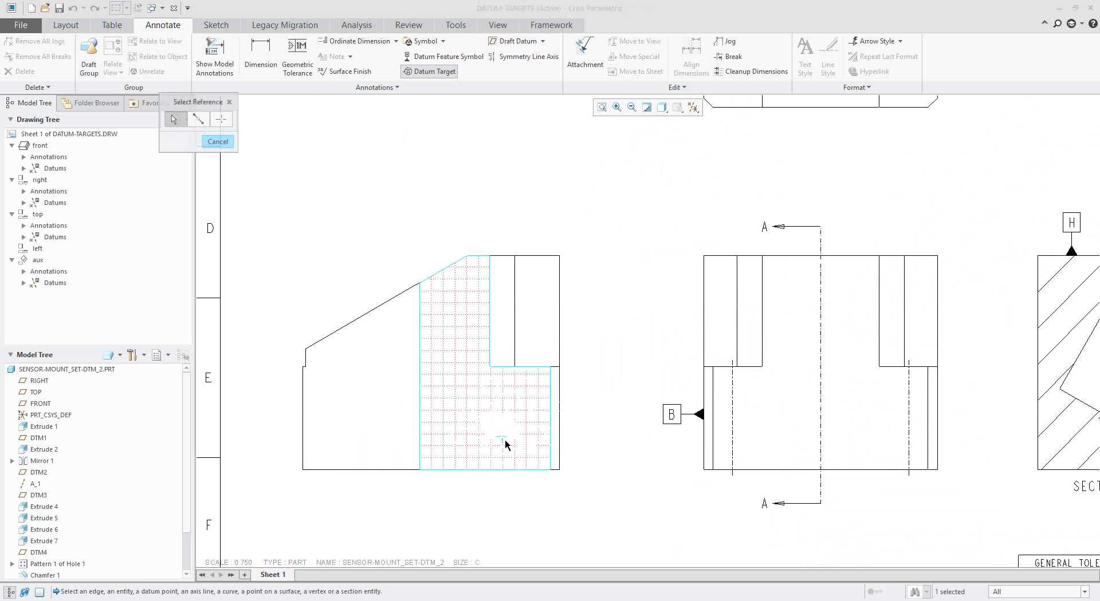
pyautogui.moveTo(521, 518); pyautogui.dragTo(519, 418, button='middle')
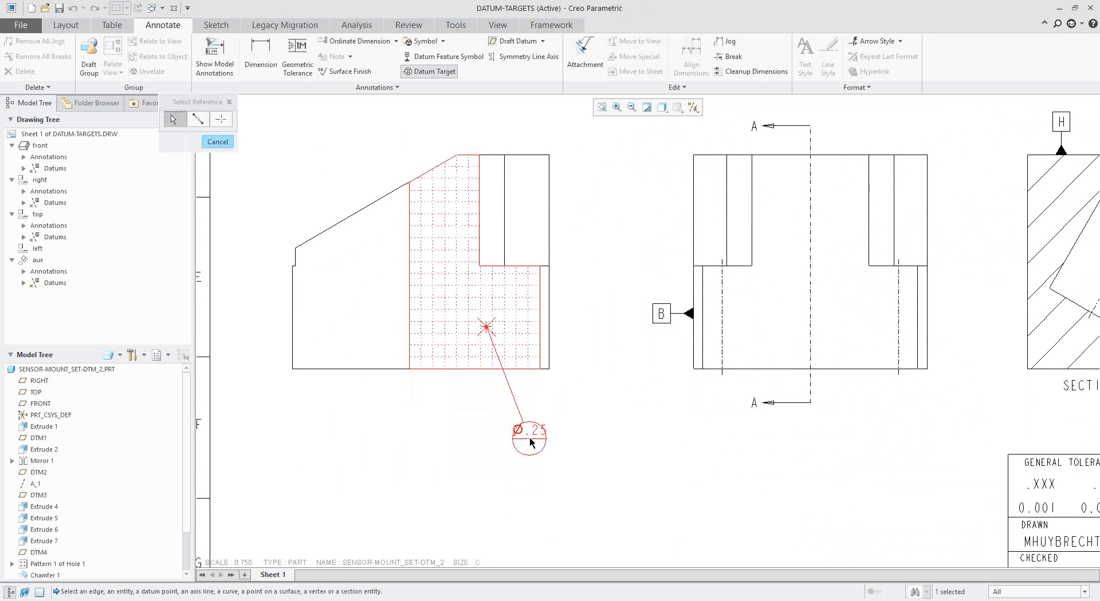
pyautogui.click(530, 441)
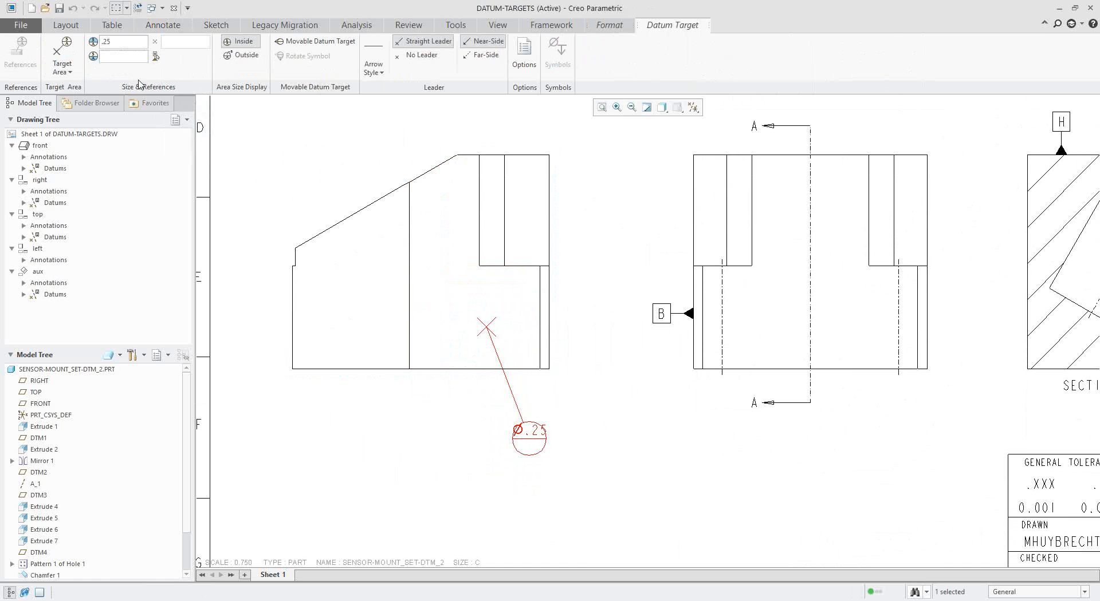
# Change the new datum target's area to a circle and set its size to 1
pyautogui.click(71, 70)
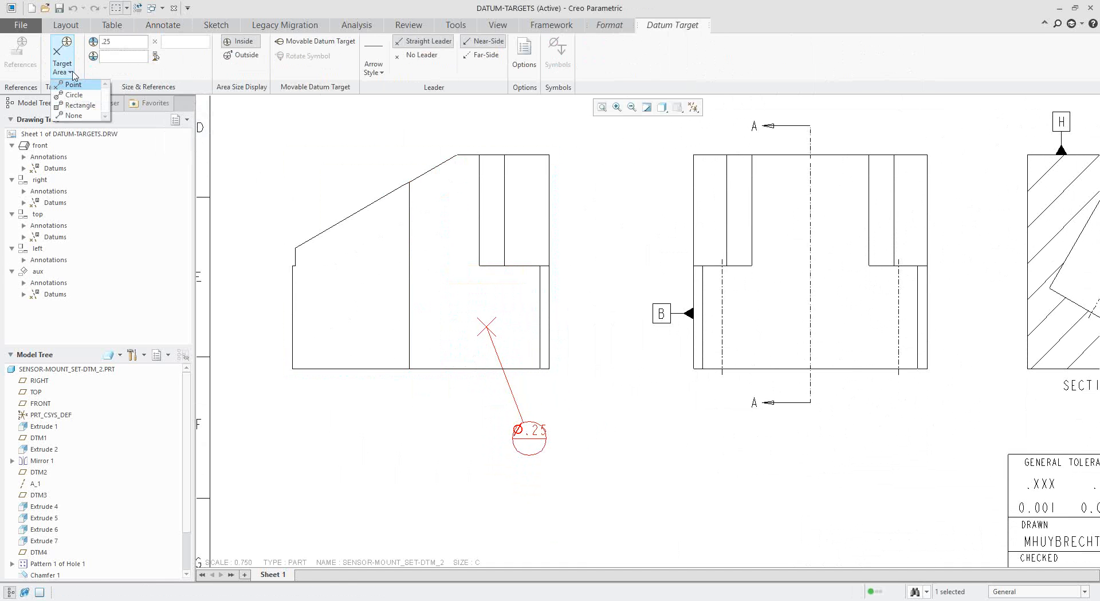
pyautogui.click(77, 98)
pyautogui.click(123, 42)
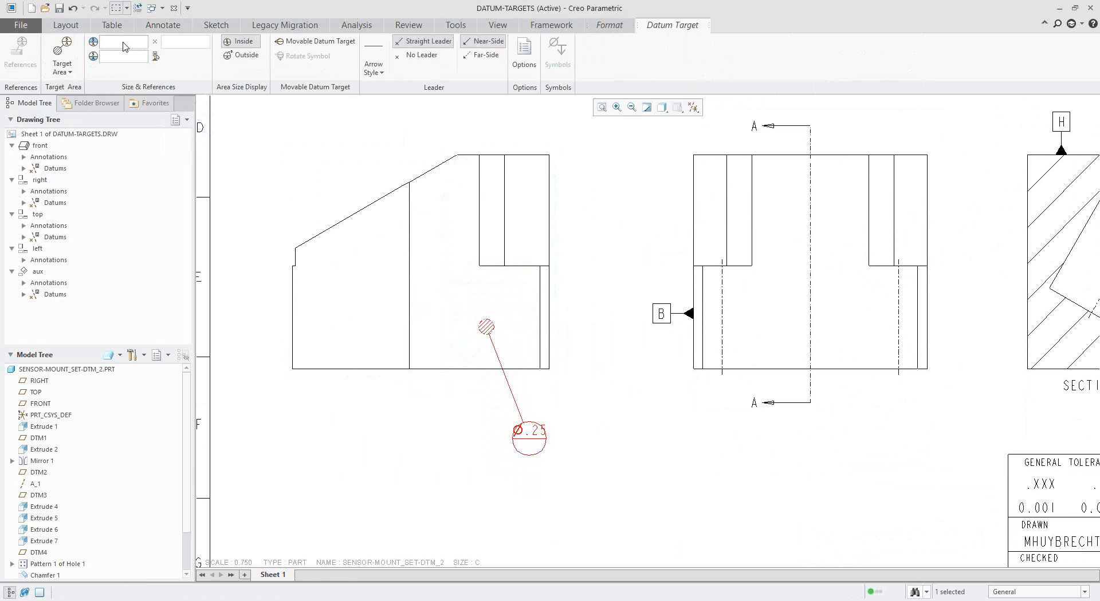
pyautogui.write('1.')
# Reference the circular datum target to the datum B symbol beside the view with the A-A section arrows
pyautogui.click(155, 57)
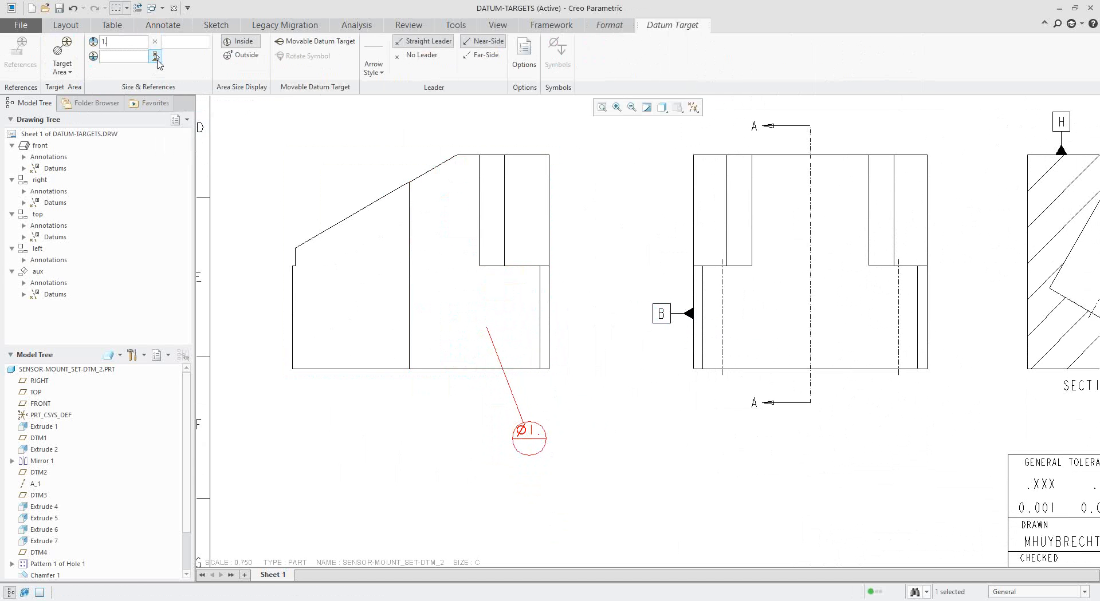
pyautogui.click(664, 317)
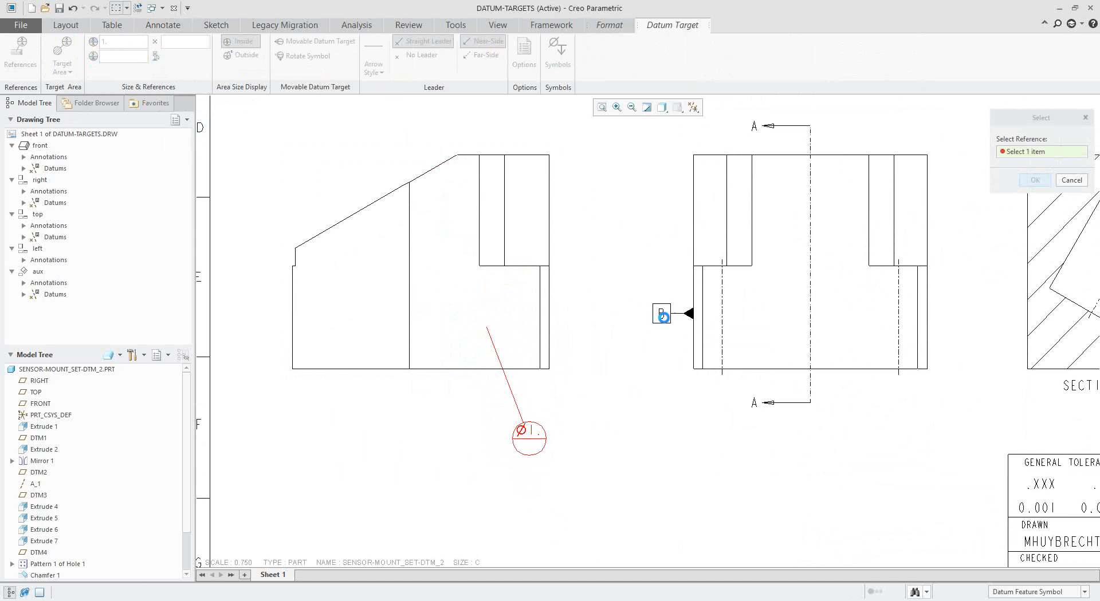
pyautogui.middleClick(617, 329)
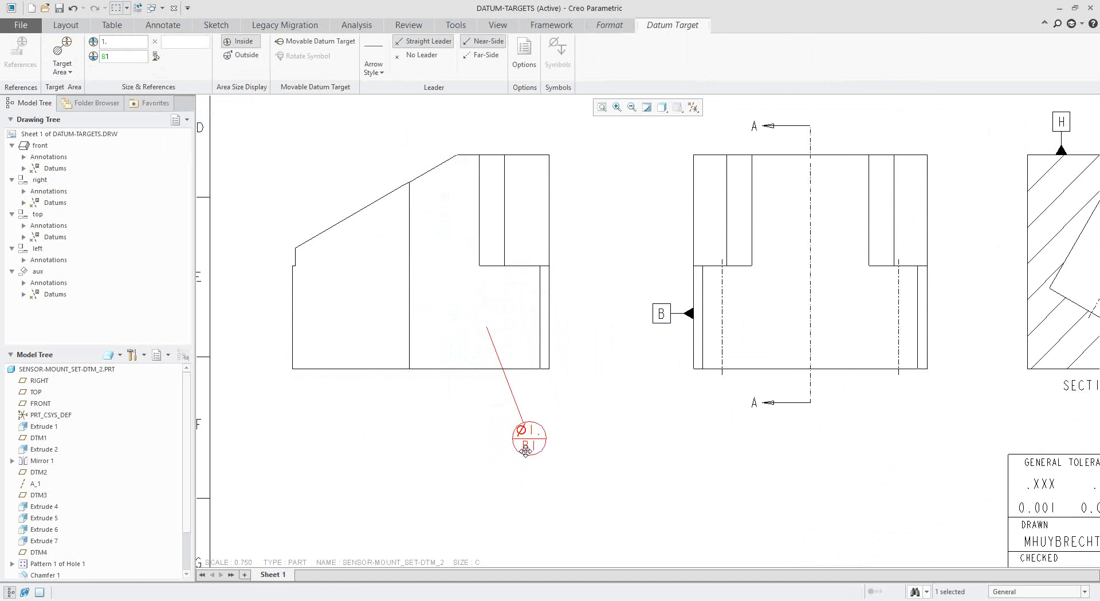
# Relabel the datum B symbol as C with the drawing regenerated, and undo the label change and datum reference
pyautogui.doubleClick(662, 316)
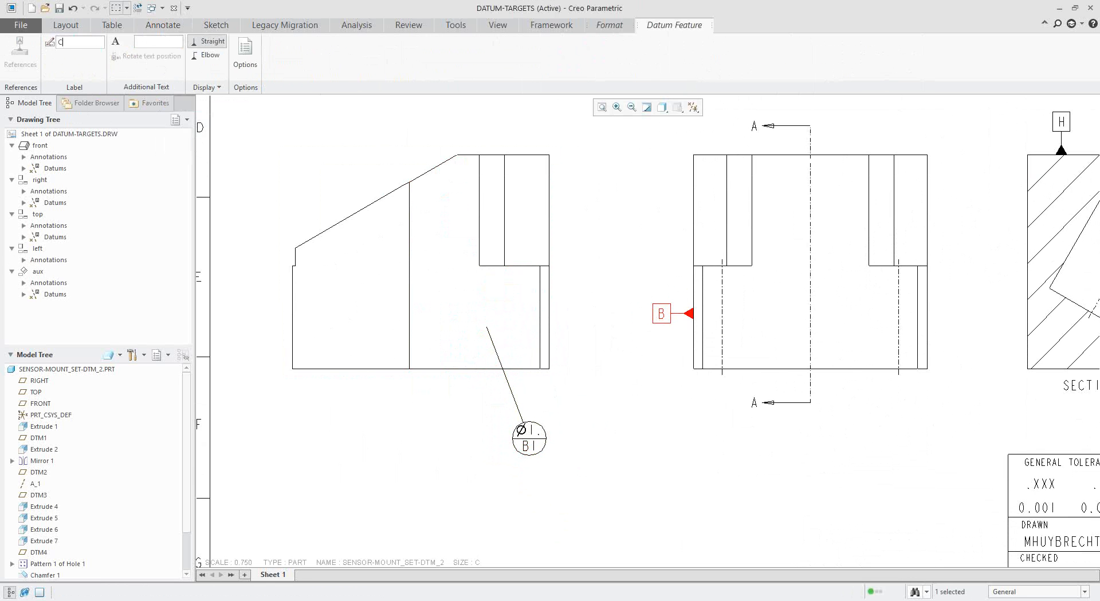
pyautogui.click(282, 138)
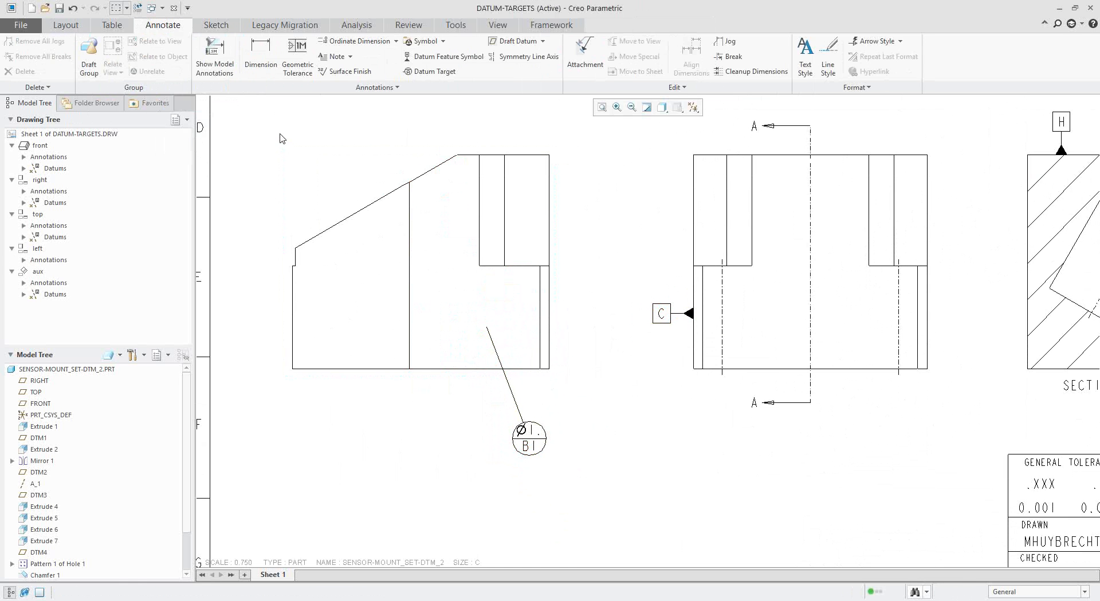
pyautogui.click(137, 9)
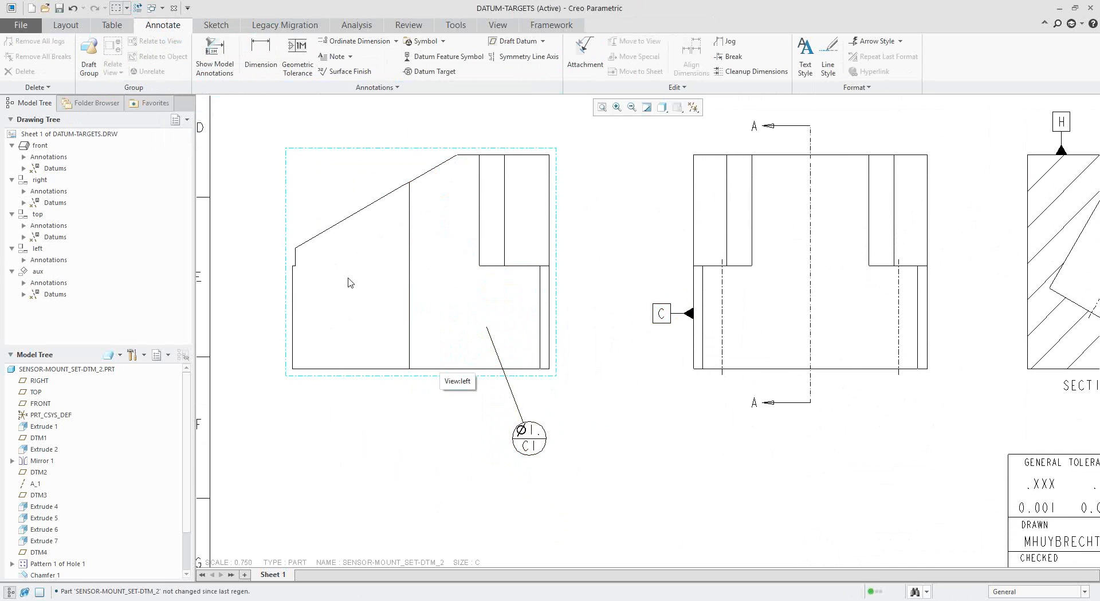
pyautogui.click(73, 9)
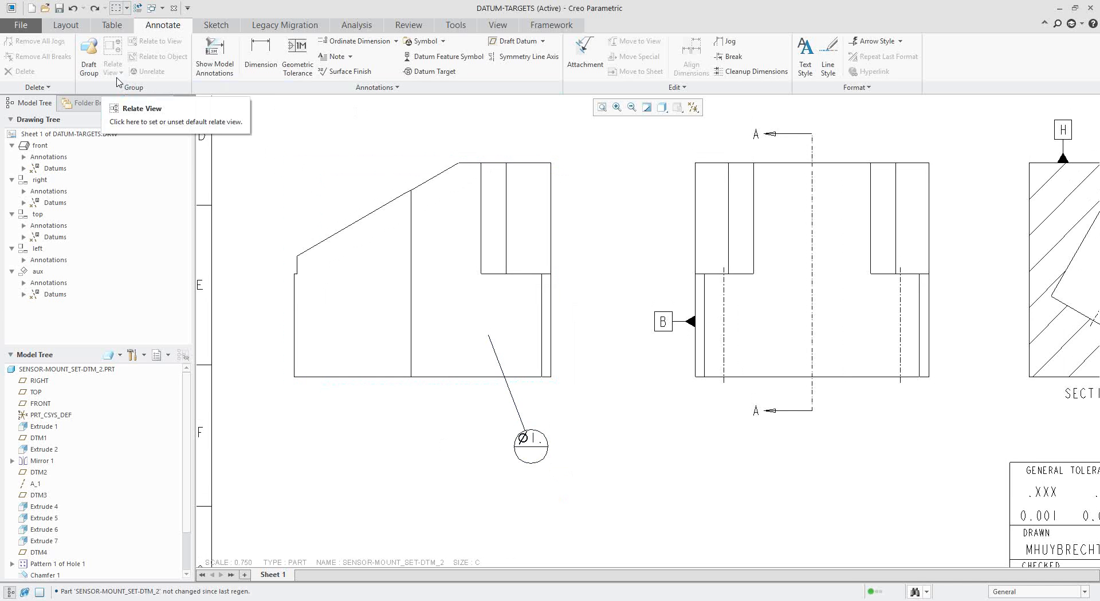
# Reapply the circular area of the datum target below the left view and set its diameter to 1.0
pyautogui.doubleClick(527, 441)
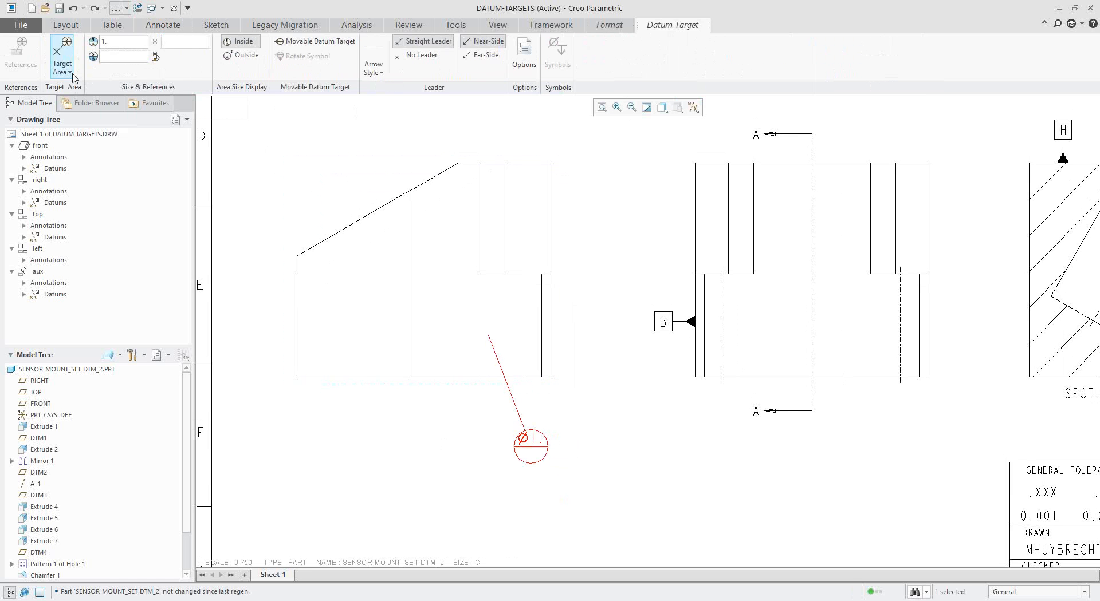
pyautogui.click(71, 73)
pyautogui.click(74, 103)
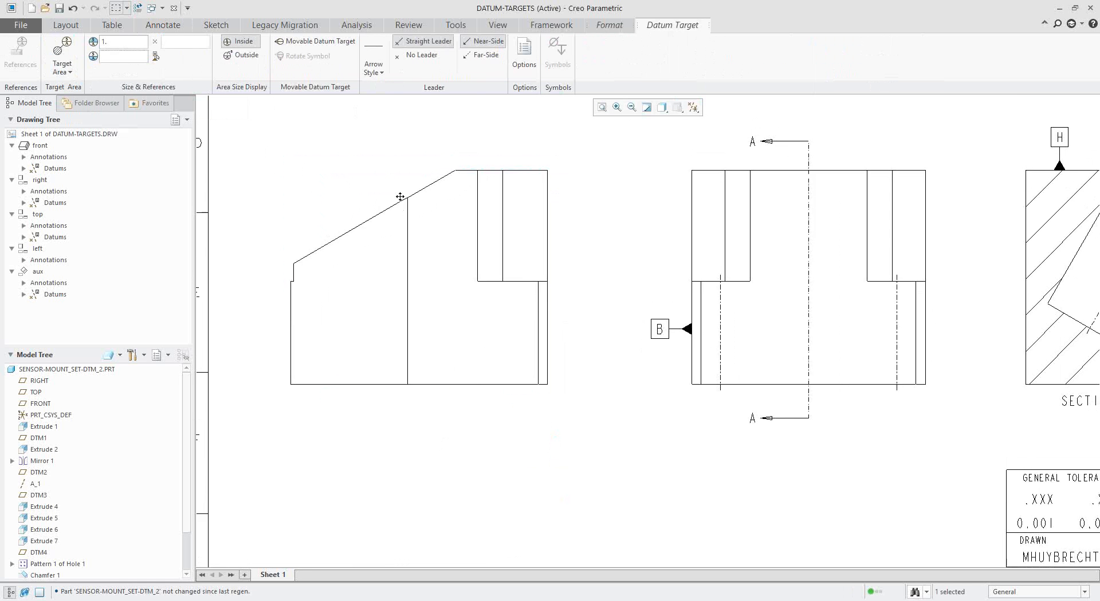
pyautogui.moveTo(400, 196); pyautogui.dragTo(395, 205, button='middle')
pyautogui.click(594, 148)
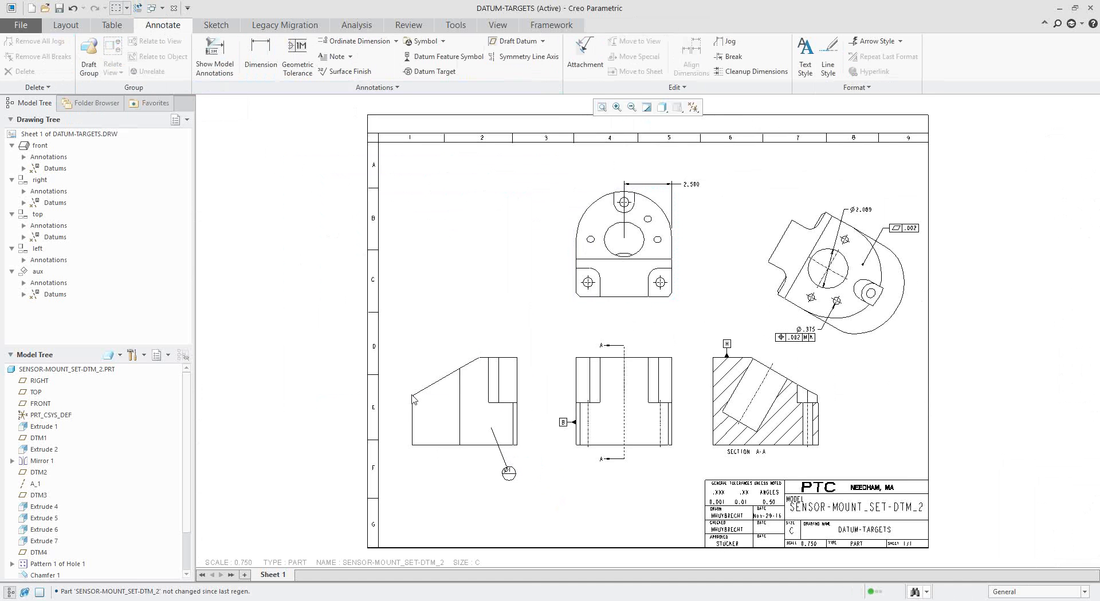
pyautogui.scroll(3, 486, 447)
pyautogui.doubleClick(555, 460)
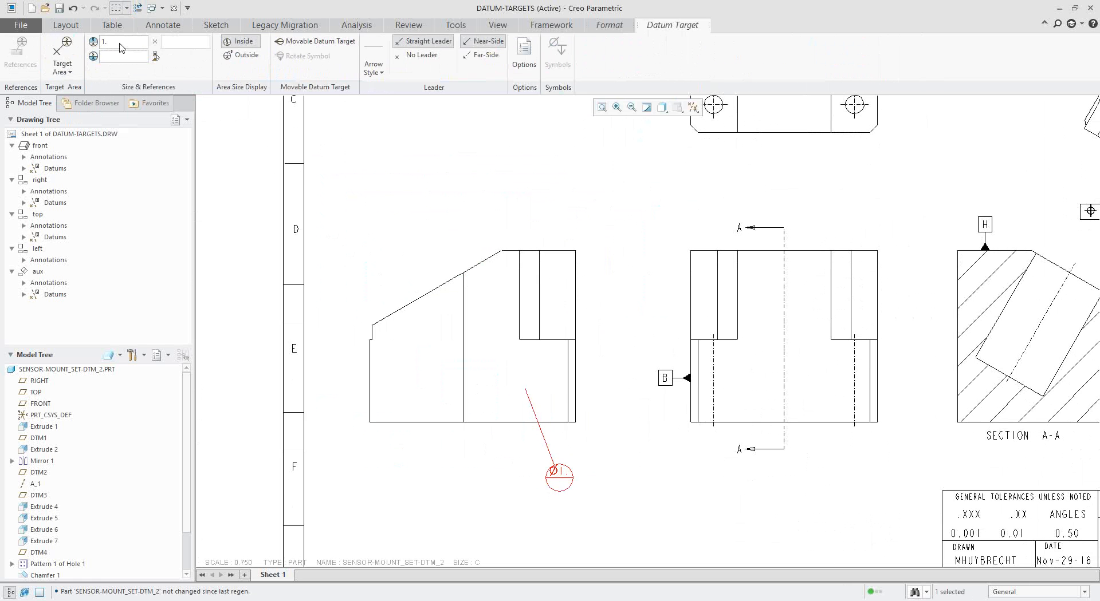
pyautogui.click(120, 47)
pyautogui.write('0')
pyautogui.press('Return')
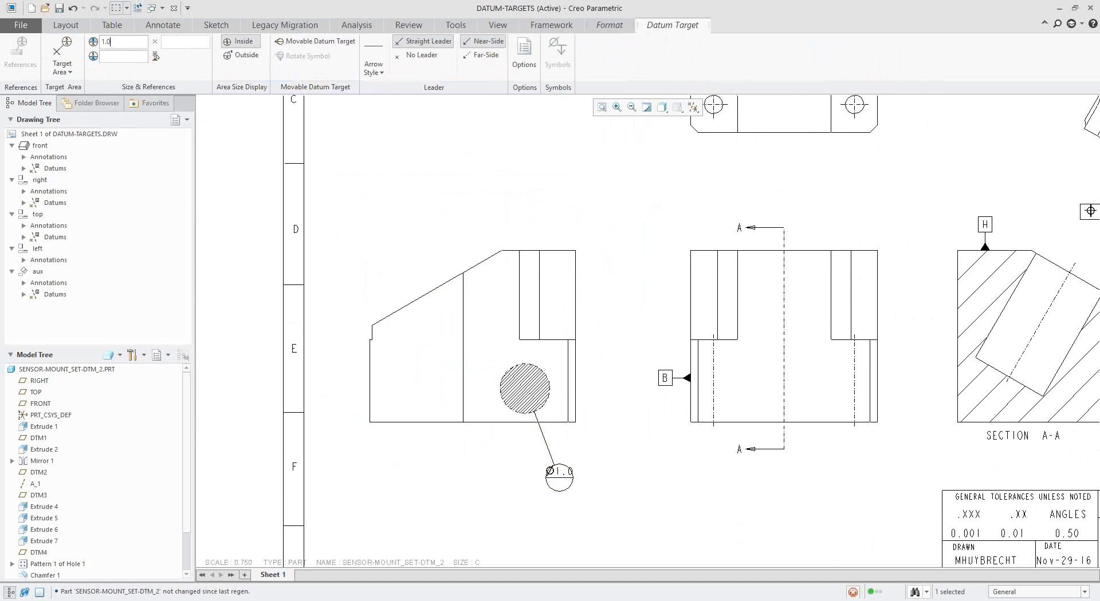
pyautogui.scroll(2, 599, 444)
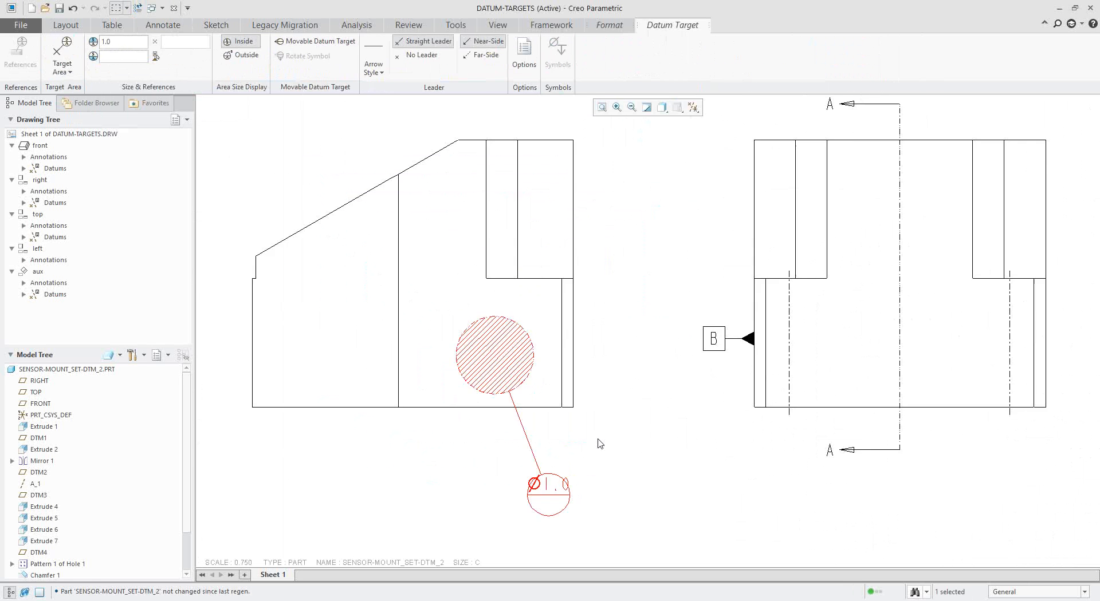
pyautogui.middleClick(601, 443)
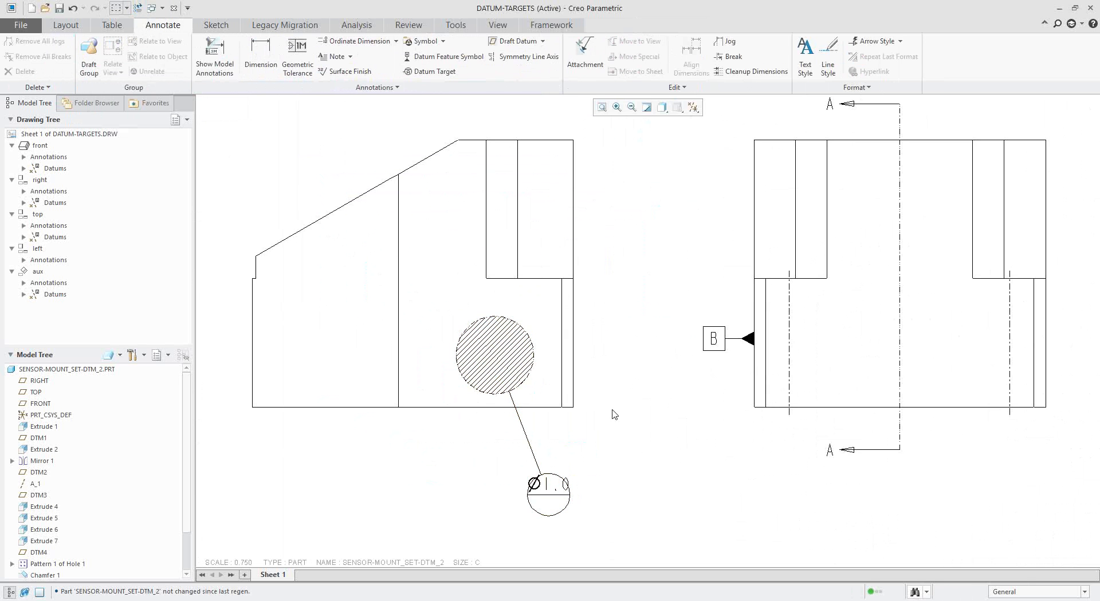
# Attach a second datum target to the upper part of the same side face, placing its symbol above the left view
pyautogui.moveTo(400, 263); pyautogui.dragTo(424, 325, button='middle')
pyautogui.scroll(1, 424, 326)
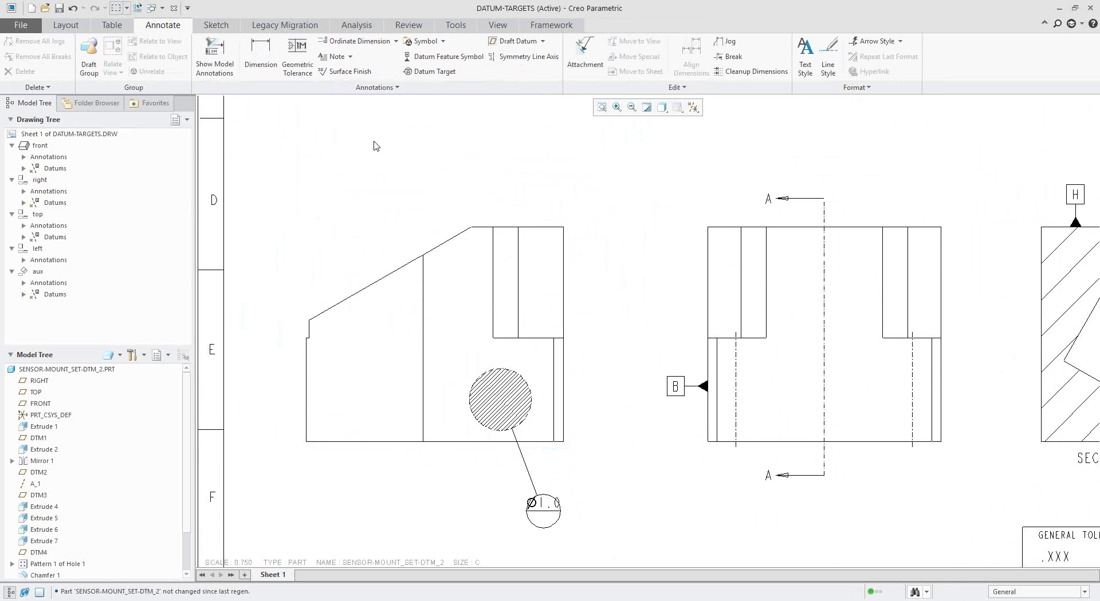
pyautogui.click(428, 72)
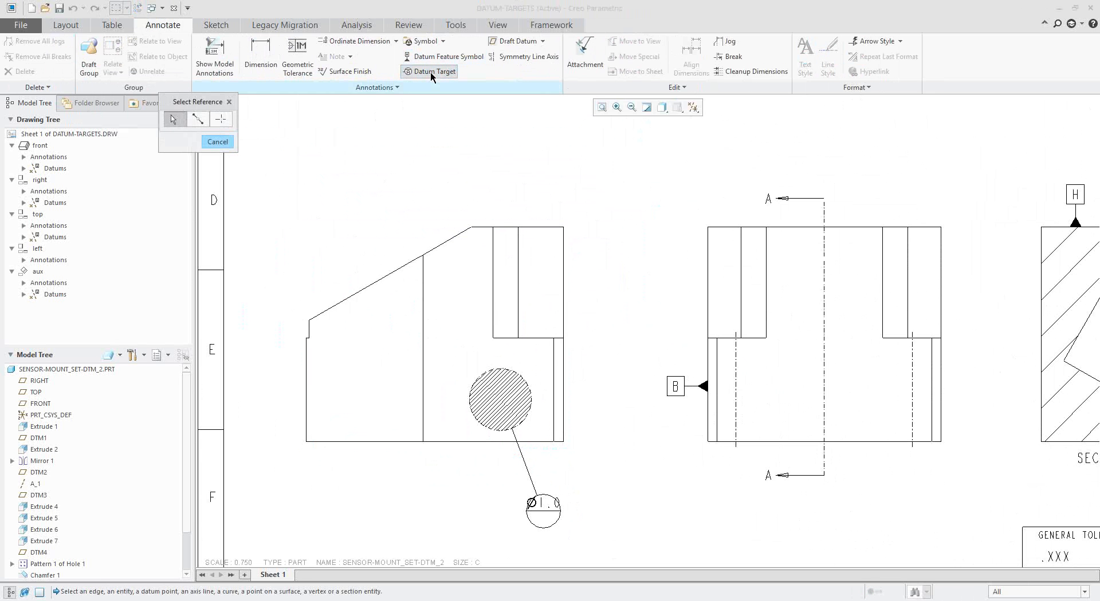
pyautogui.click(461, 272)
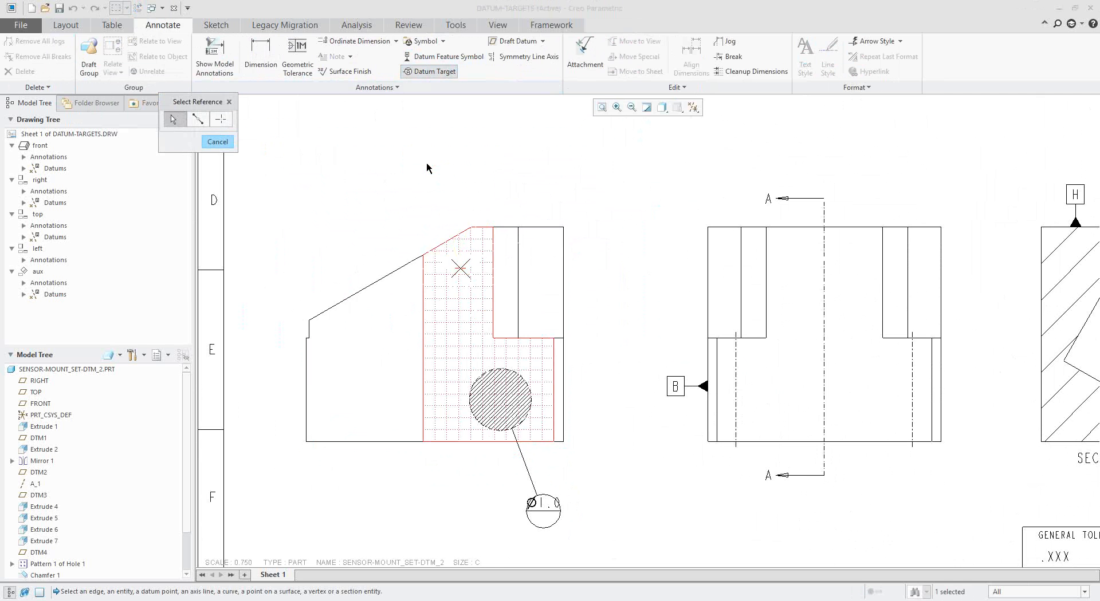
pyautogui.click(429, 168)
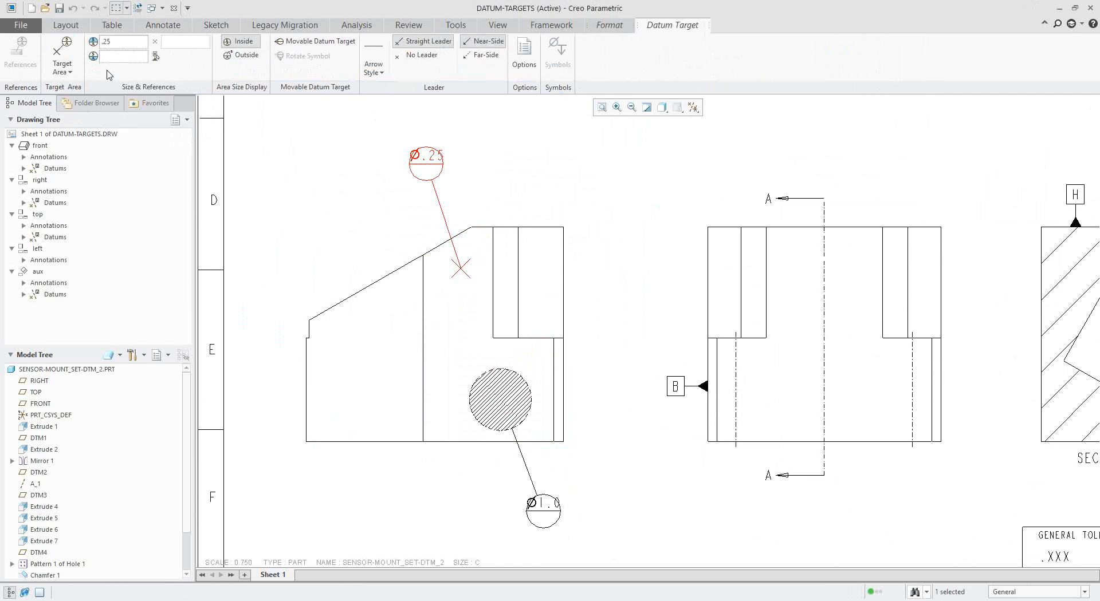
# Change the second datum target's area to a rectangle measuring .75 by 1.5
pyautogui.click(65, 72)
pyautogui.click(77, 106)
pyautogui.click(125, 45)
pyautogui.click(195, 47)
pyautogui.write('1.5')
pyautogui.press('Return')
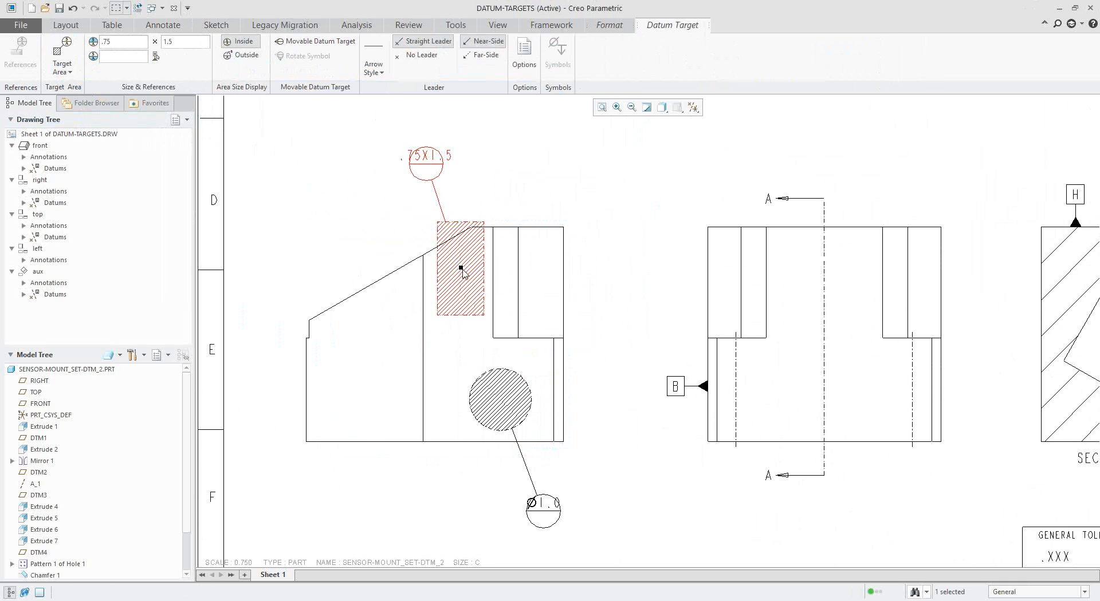
# Move the rectangular target area fully onto the face, shift its symbol to the right, and display the area size outside the symbol
pyautogui.moveTo(462, 273); pyautogui.dragTo(460, 301)
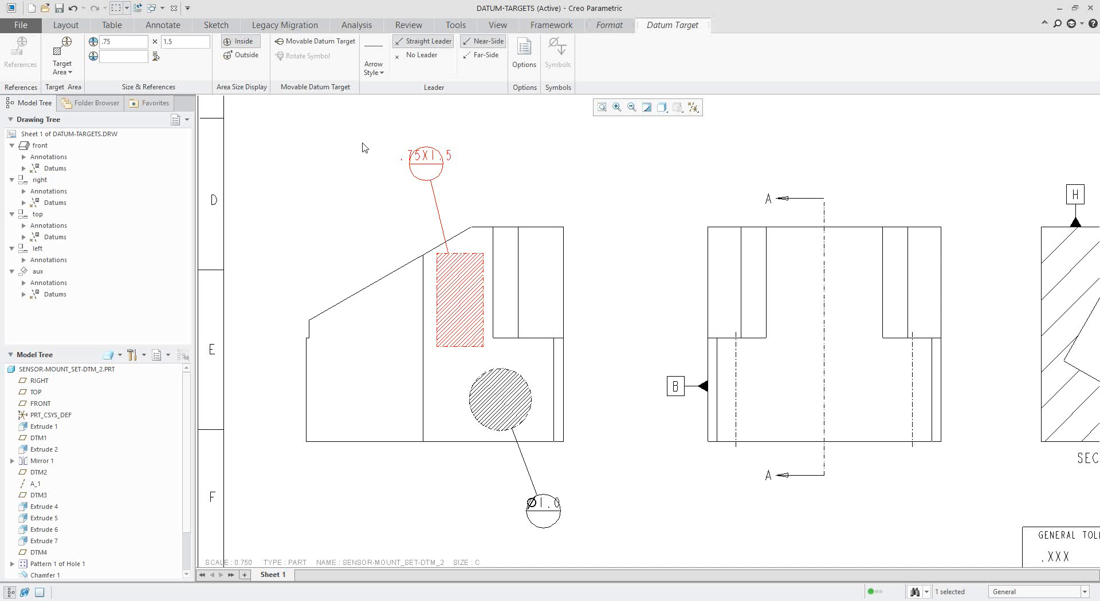
pyautogui.moveTo(426, 156); pyautogui.dragTo(511, 164)
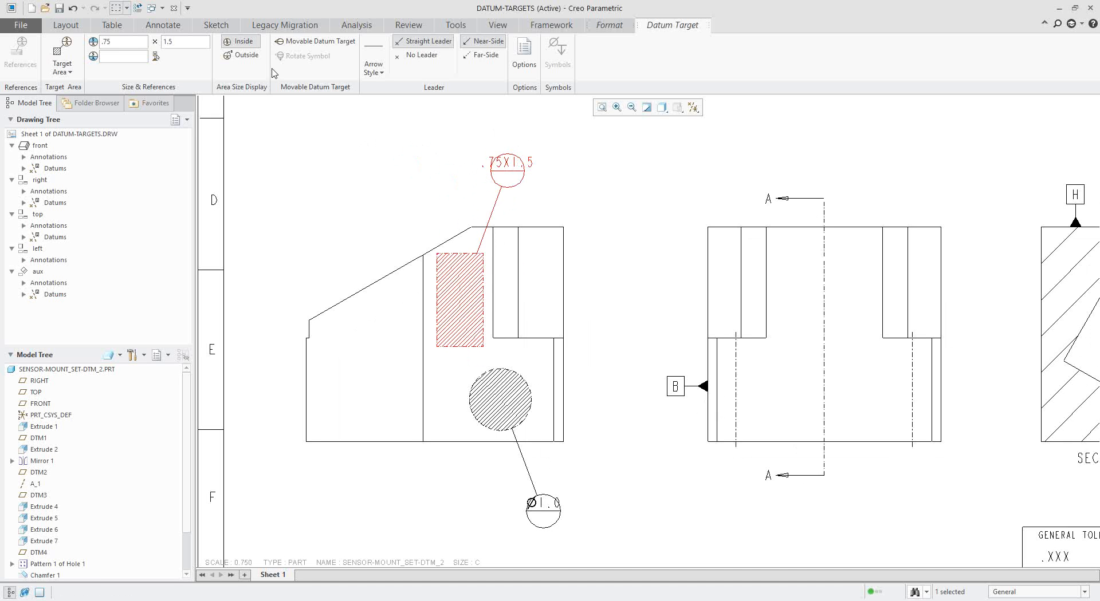
pyautogui.click(246, 55)
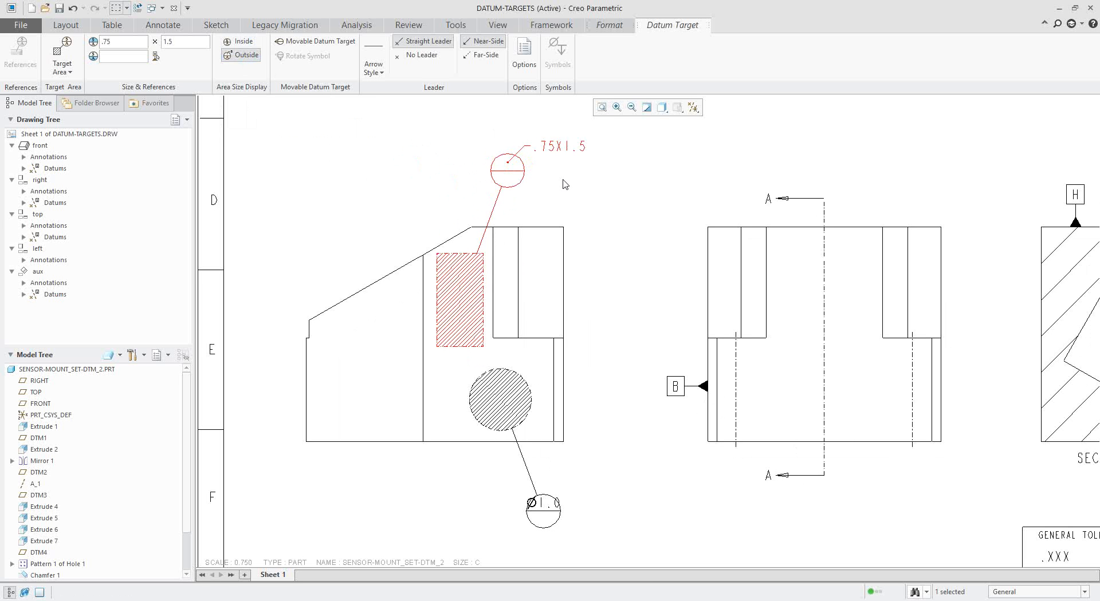
pyautogui.click(507, 143)
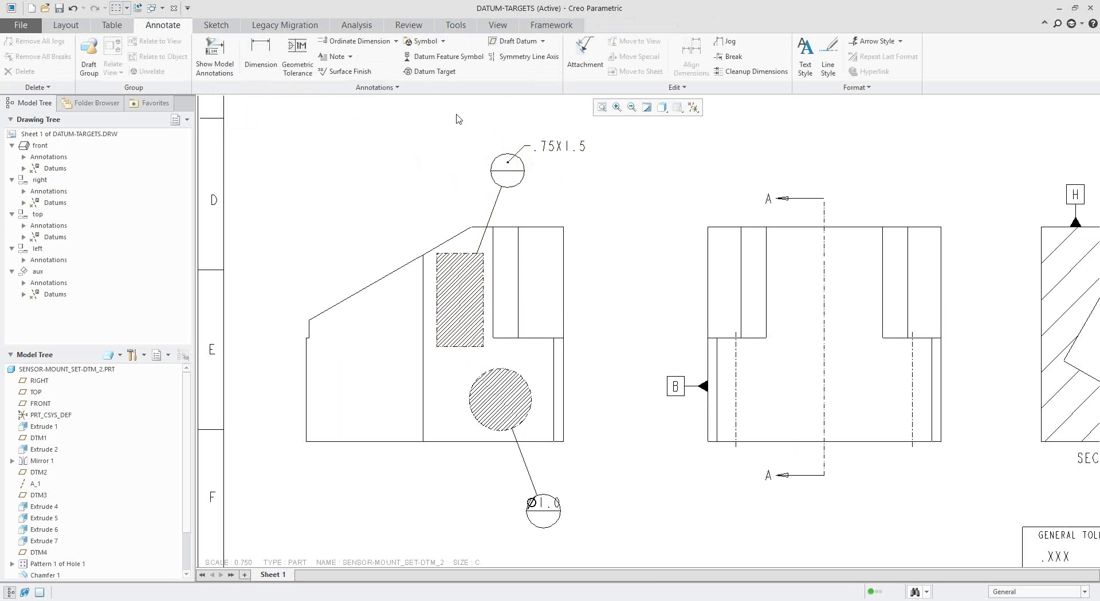
# Make the circular 1.0 datum target a movable datum target and rotate its symbol to hang straight below the leader end
pyautogui.click(555, 148)
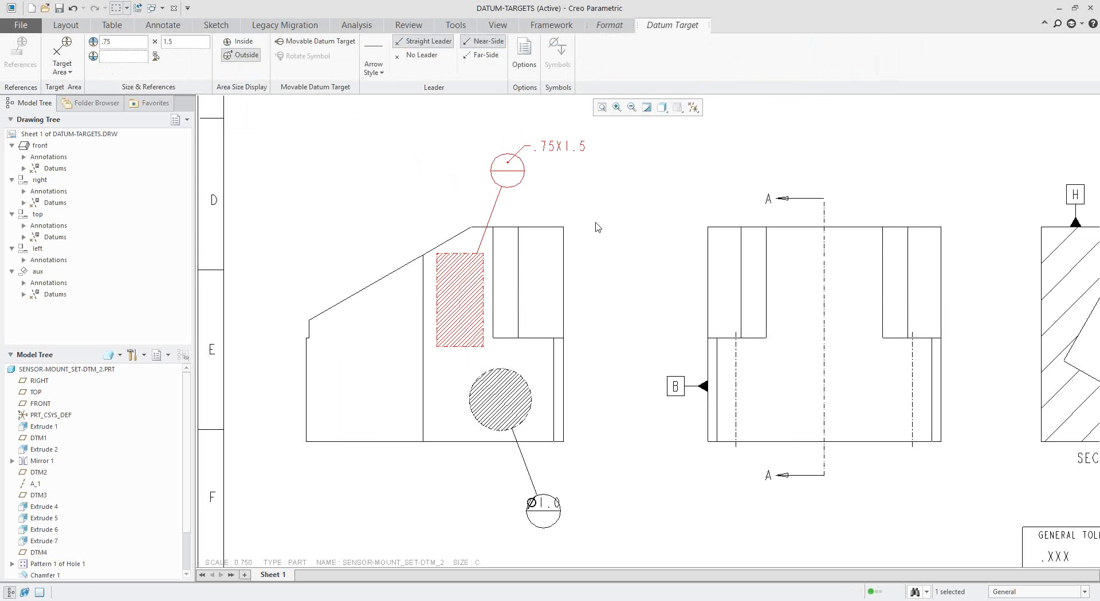
pyautogui.scroll(-3, 599, 229)
pyautogui.scroll(5, 476, 360)
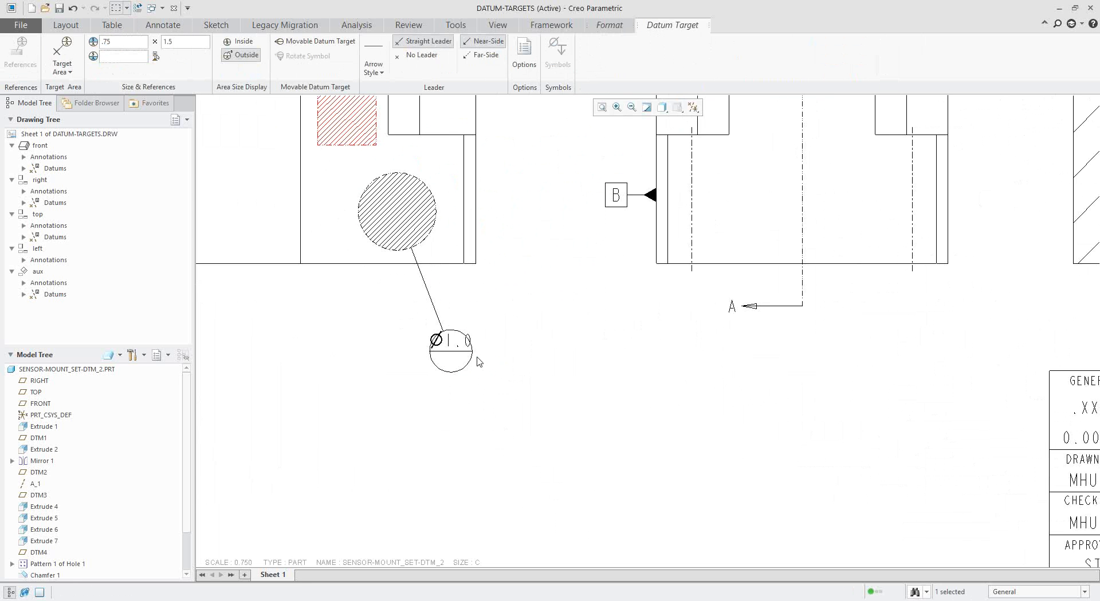
pyautogui.click(474, 360)
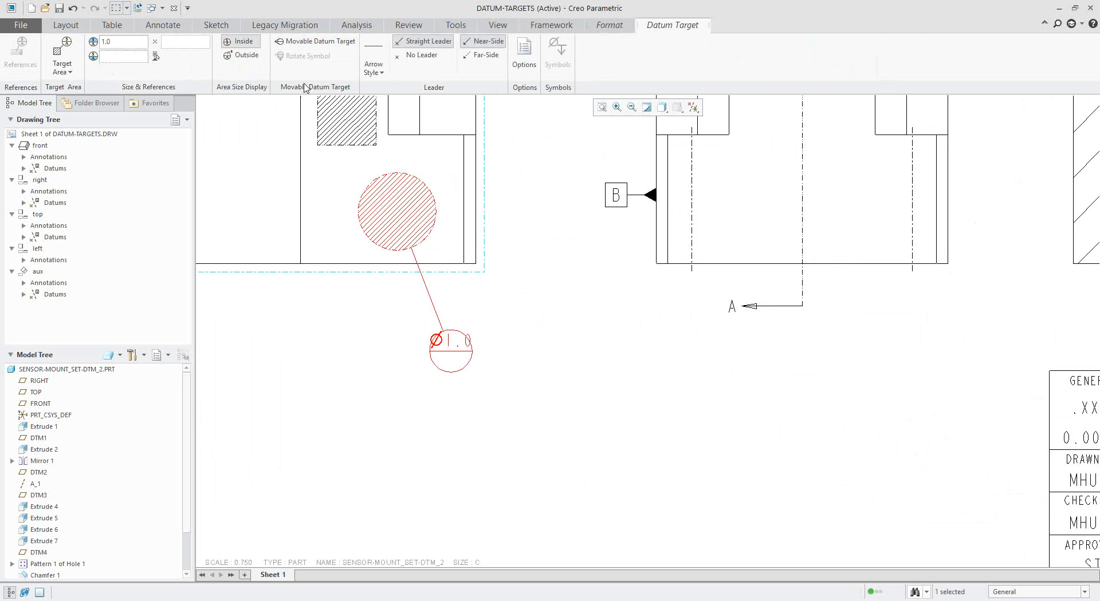
pyautogui.click(310, 46)
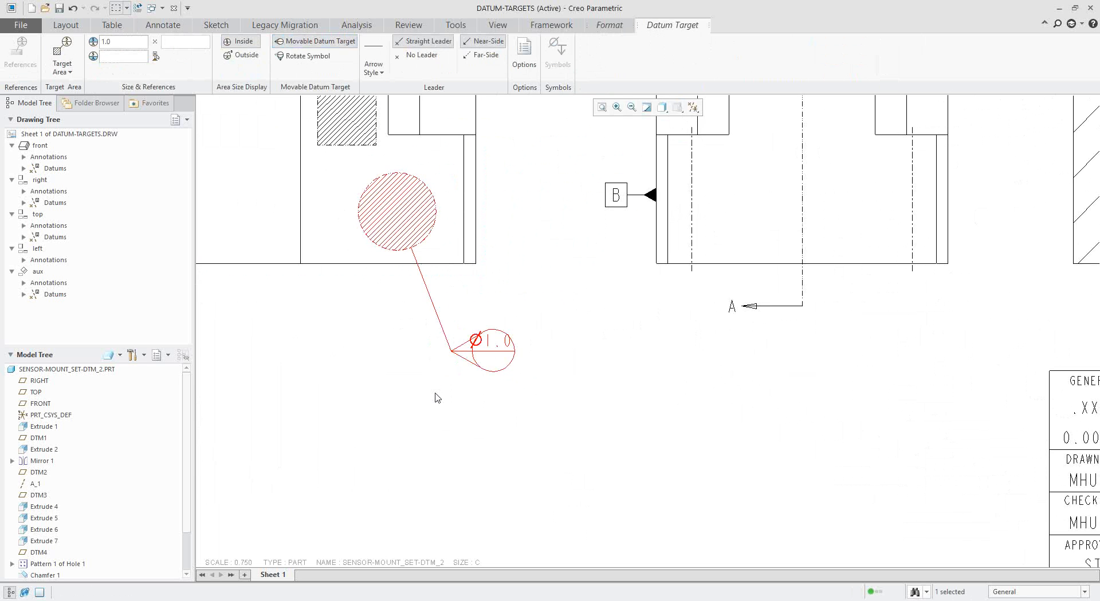
pyautogui.moveTo(494, 349); pyautogui.dragTo(504, 348)
pyautogui.click(308, 56)
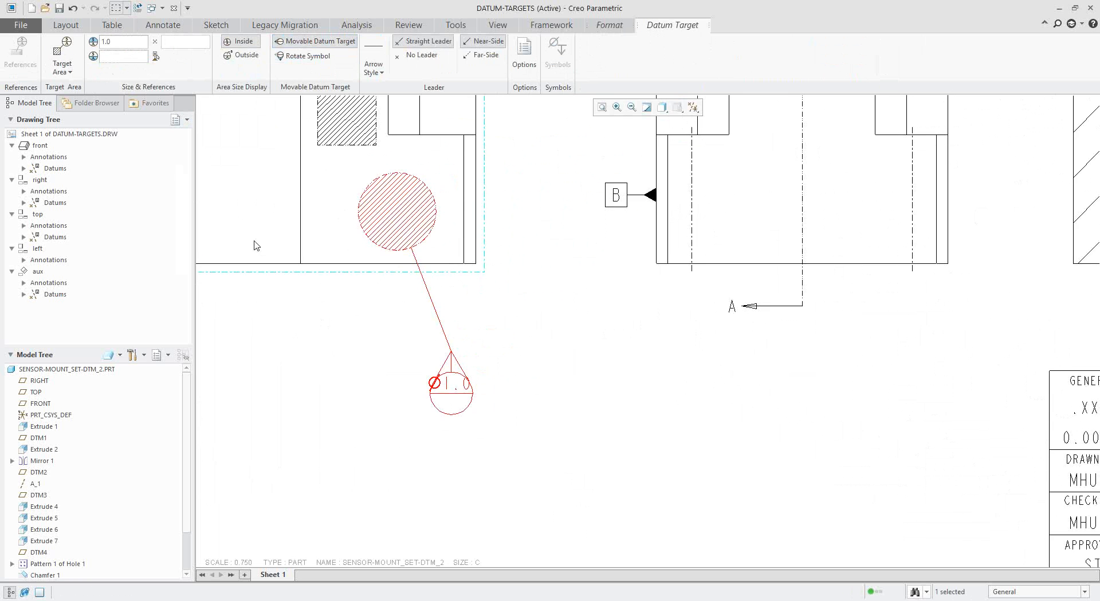
# Switch to the GTOLS drawing and bring up its annotation tools
pyautogui.scroll(5, 452, 396)
pyautogui.scroll(-2, 478, 246)
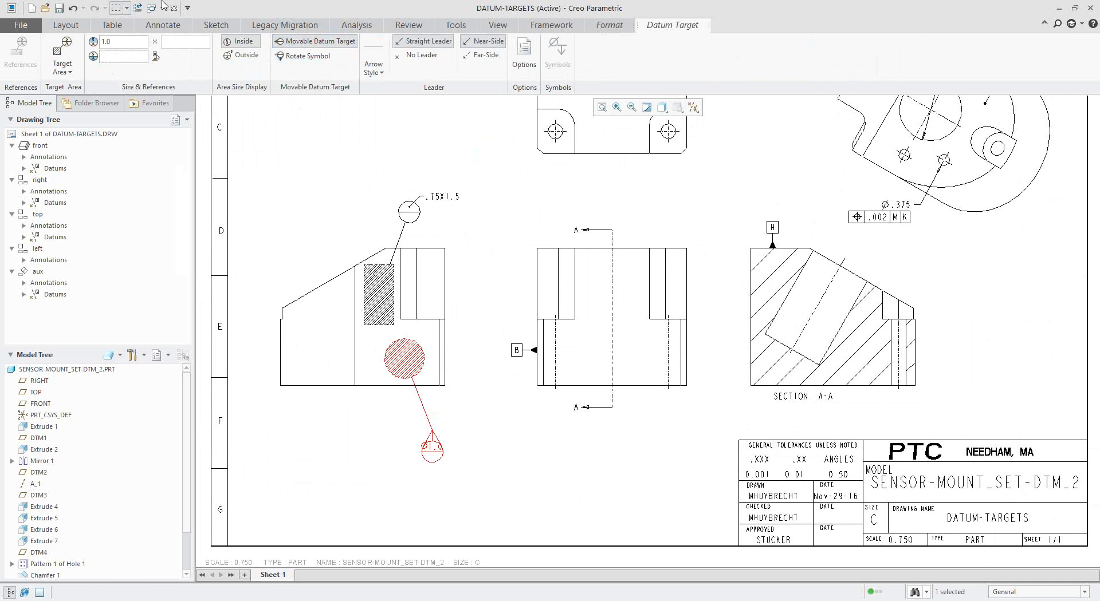
pyautogui.click(162, 8)
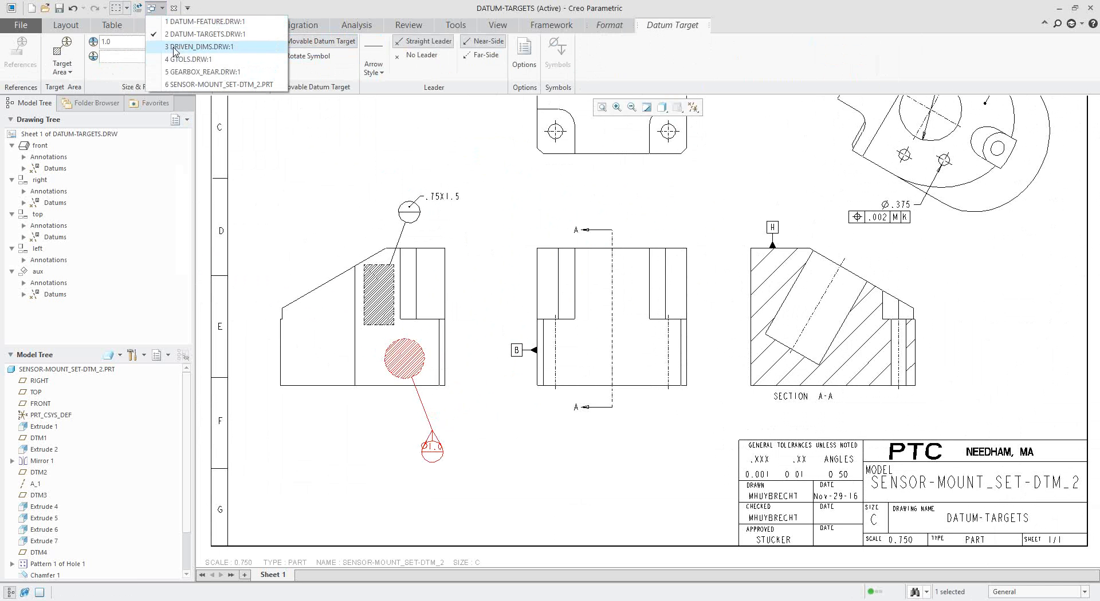
pyautogui.moveTo(180, 63)
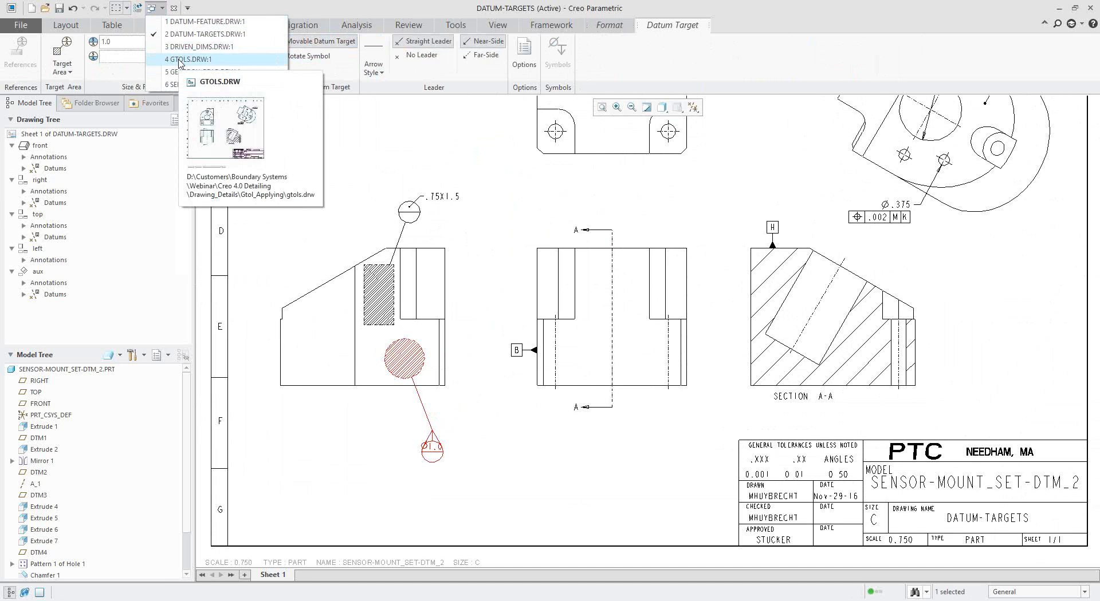
pyautogui.click(180, 59)
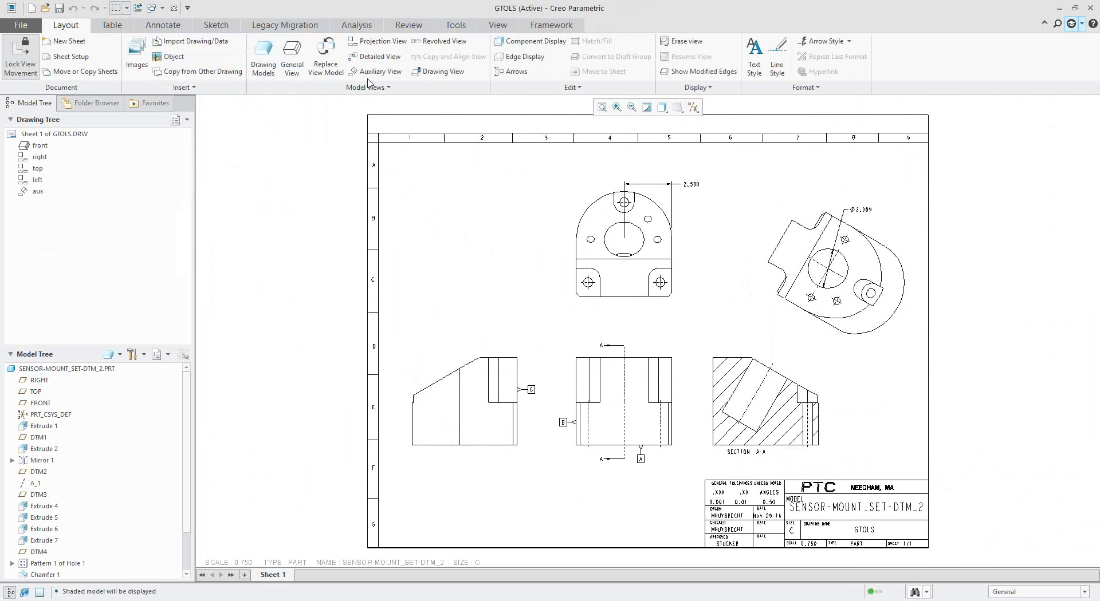
pyautogui.click(151, 27)
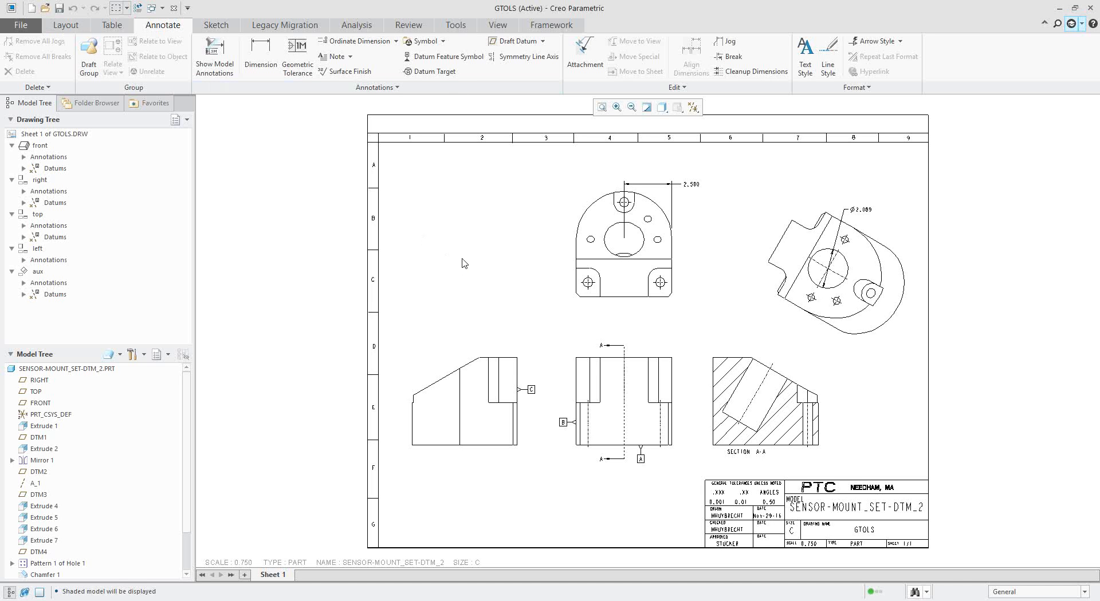
# Place a geometric tolerance with its leader on the angled face in the auxiliary view, with the frame outside the view's lower-left edge
pyautogui.scroll(5, 879, 295)
pyautogui.scroll(-5, 916, 287)
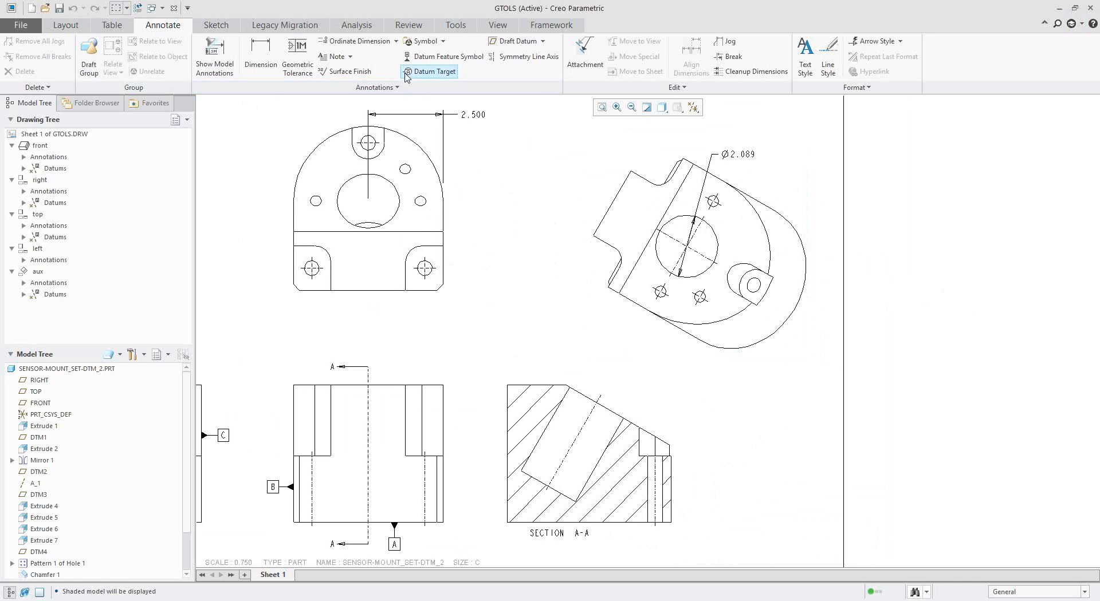
pyautogui.click(297, 54)
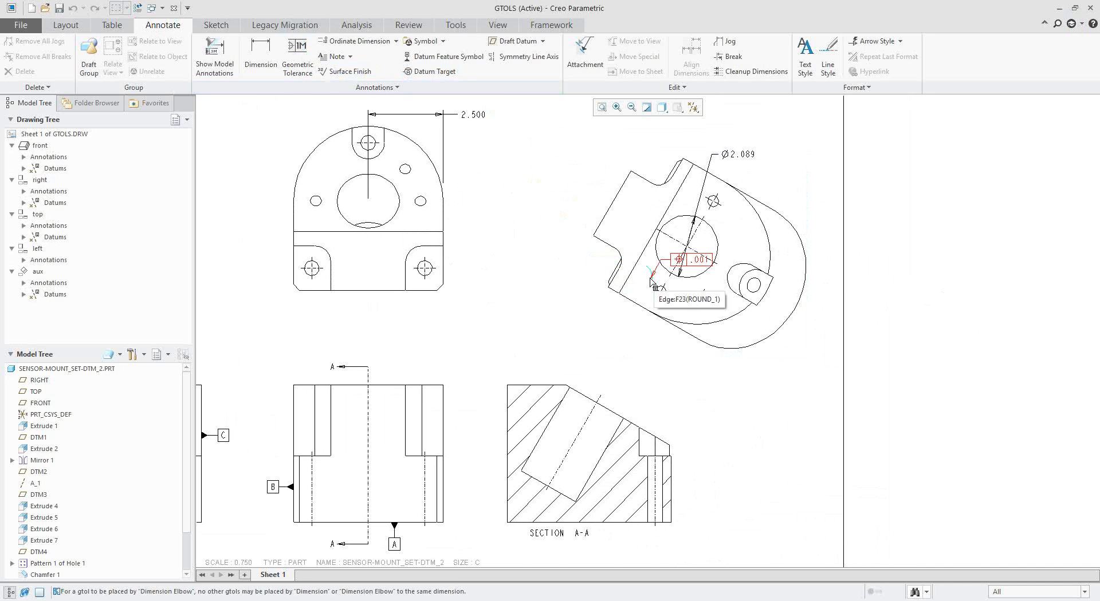
pyautogui.scroll(3, 629, 290)
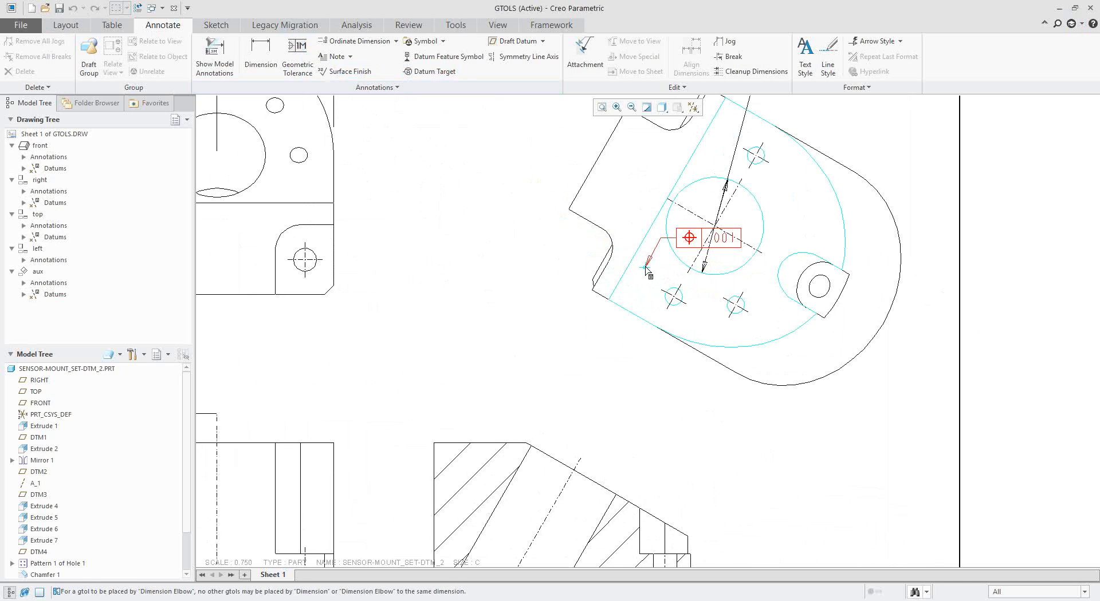
pyautogui.click(645, 267)
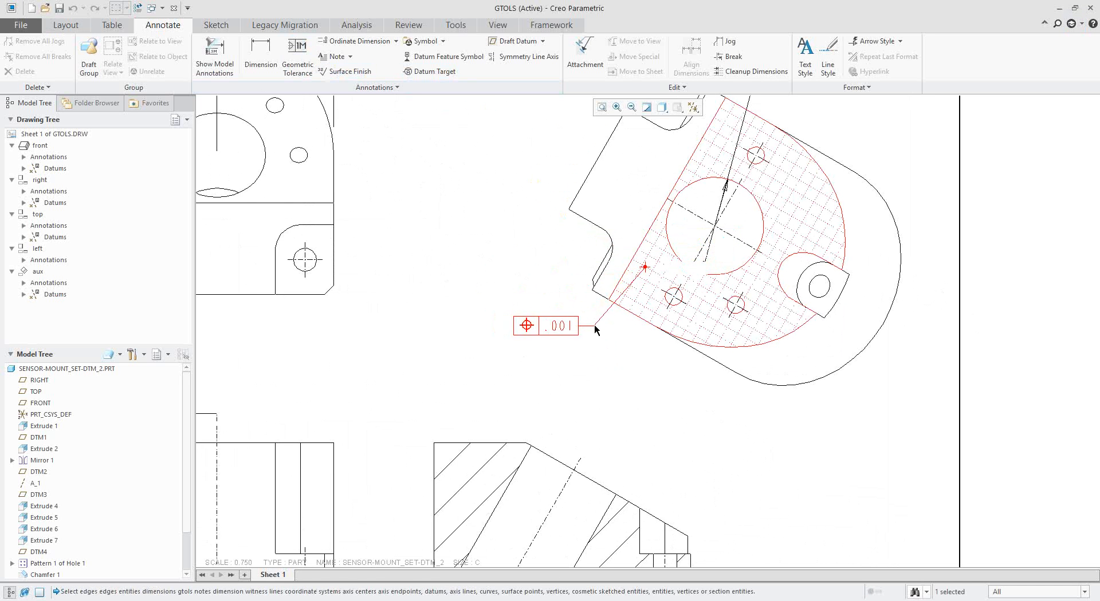
pyautogui.middleClick(593, 323)
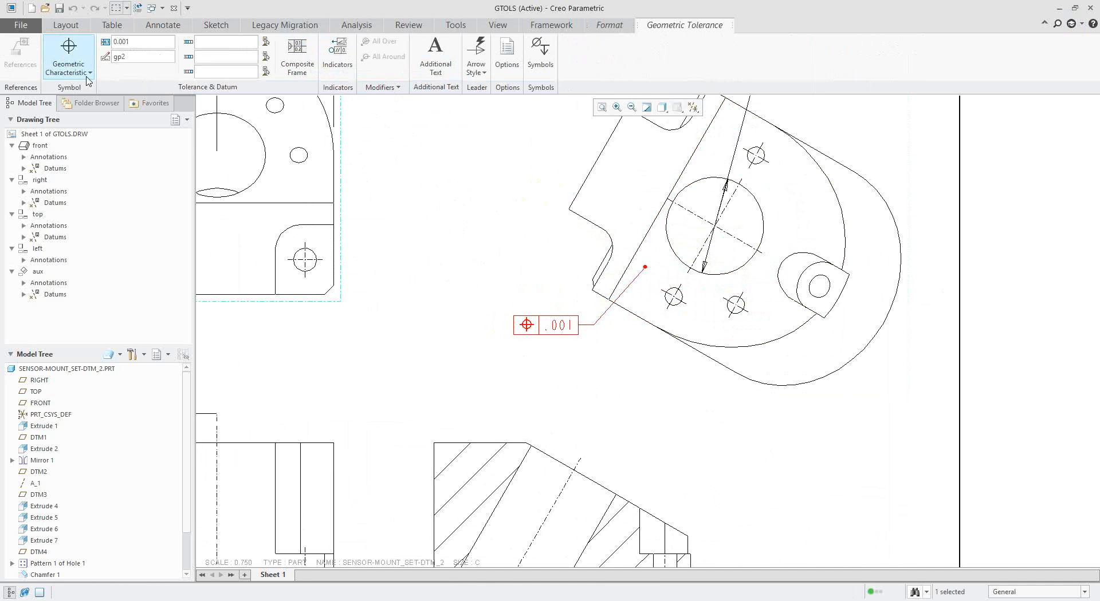
# Set the new tolerance's geometric characteristic to Angularity with a tolerance value of .05
pyautogui.click(88, 81)
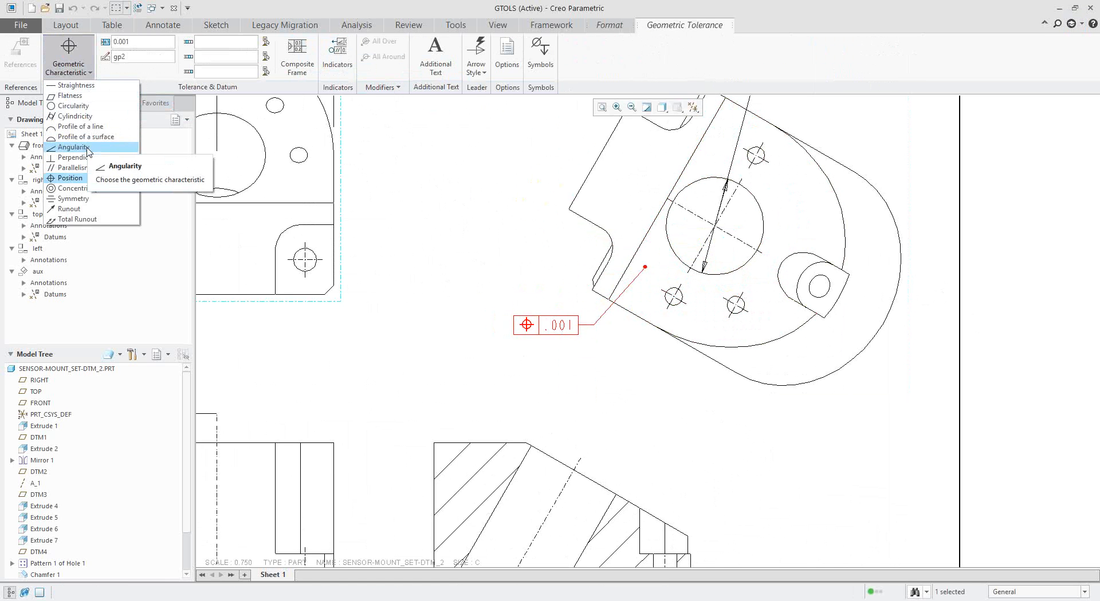
pyautogui.click(88, 148)
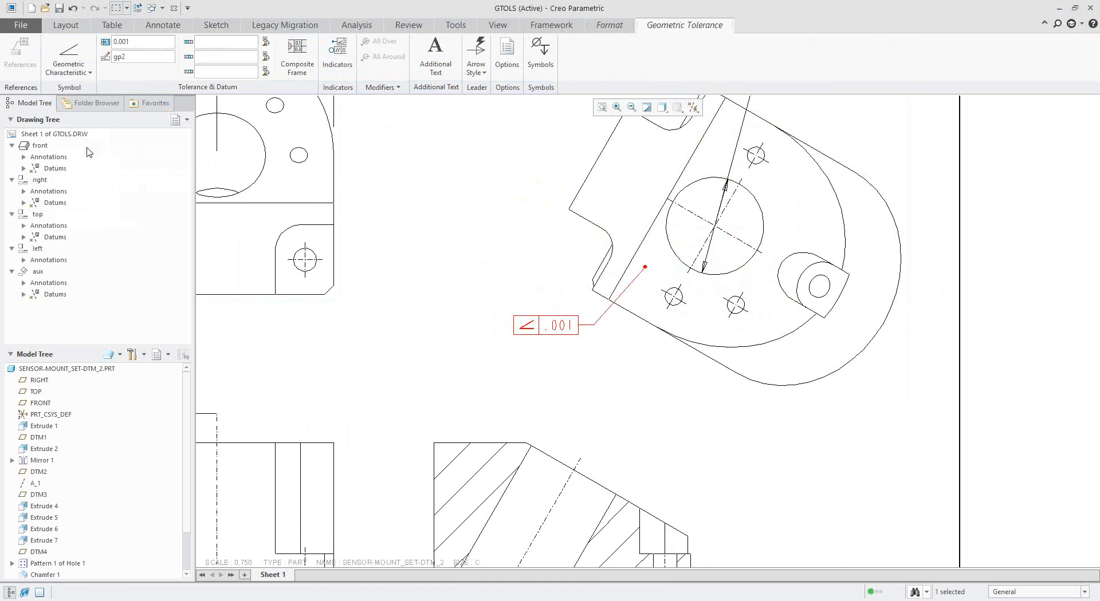
pyautogui.doubleClick(139, 43)
pyautogui.write('.05')
pyautogui.press('Return')
# Reference the datum A tag below the front view as the angularity tolerance's primary datum and finish editing it
pyautogui.scroll(-3, 563, 309)
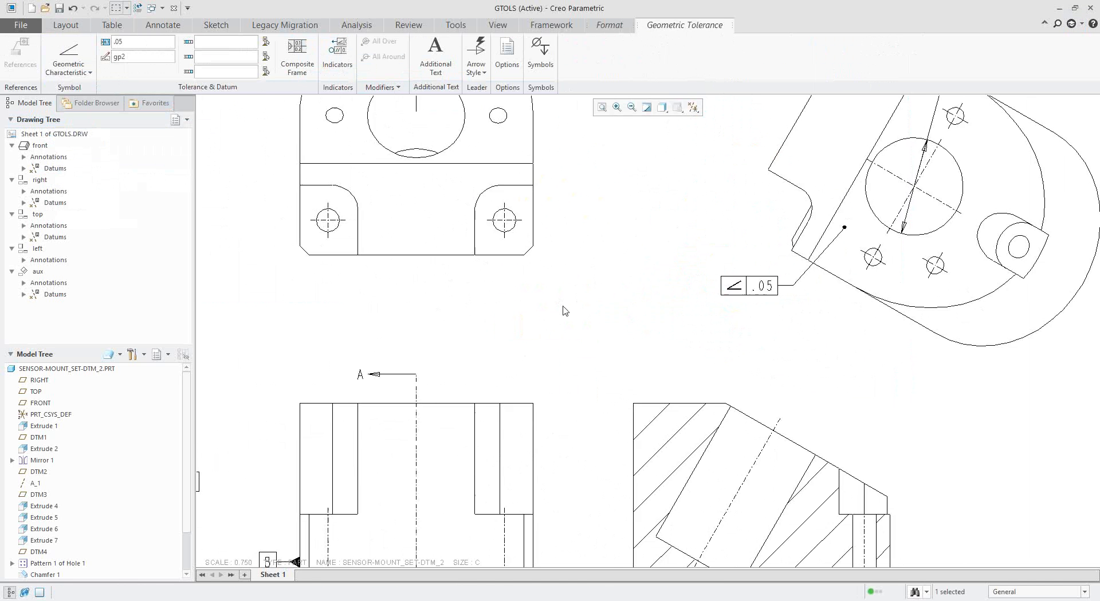
pyautogui.click(266, 41)
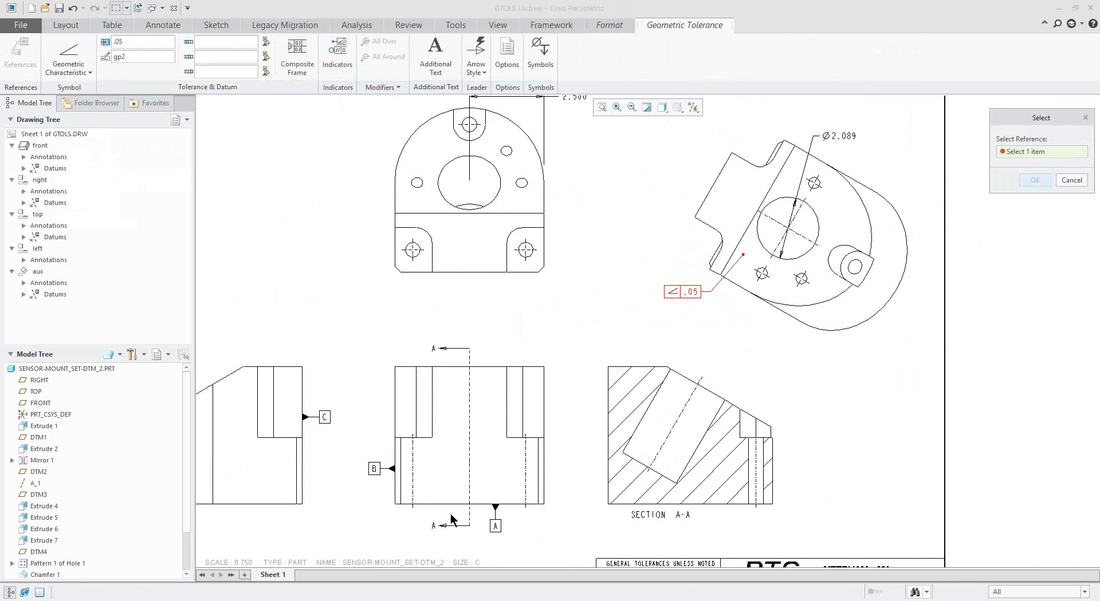
pyautogui.click(495, 527)
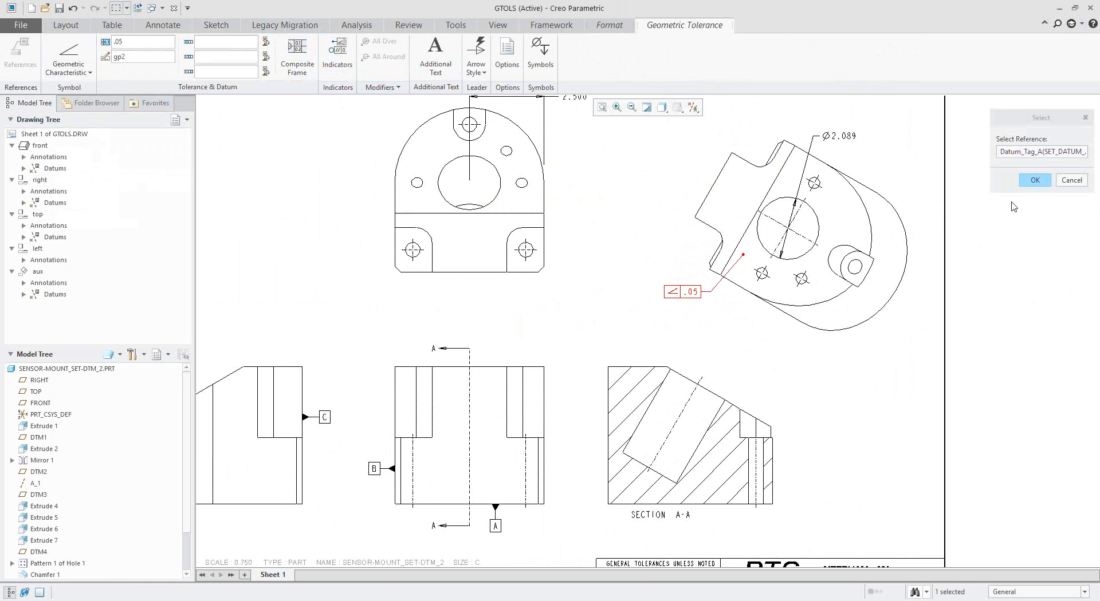
pyautogui.click(1035, 180)
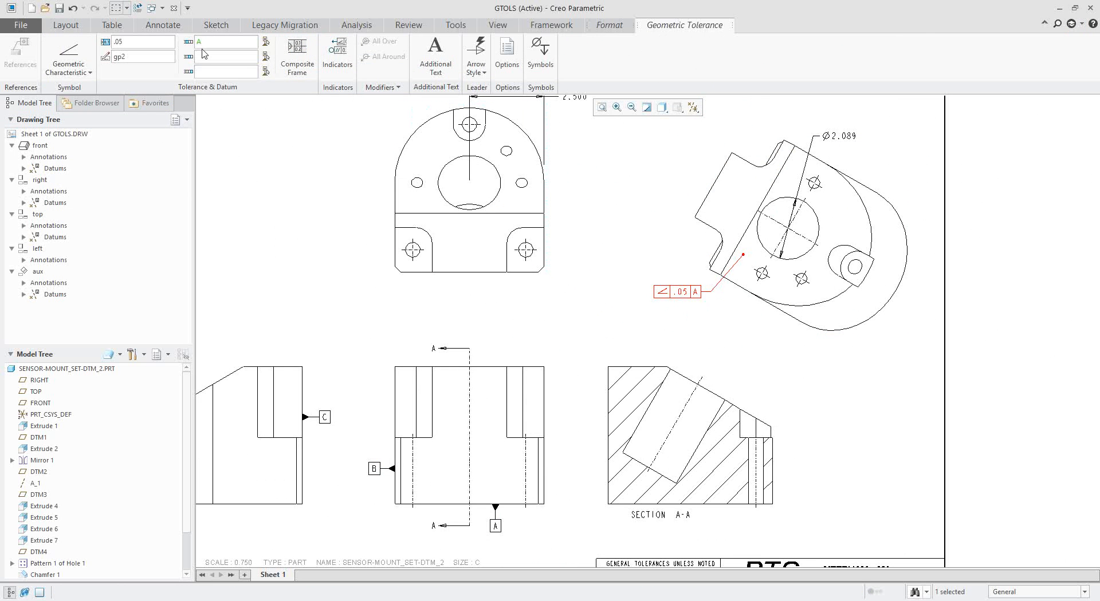
pyautogui.click(591, 304)
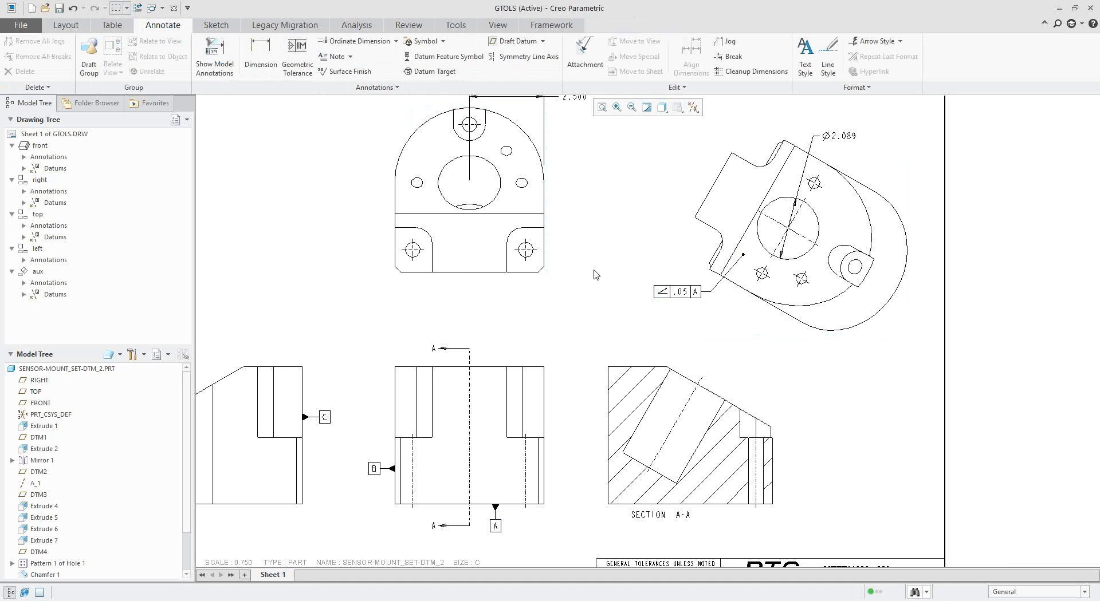
# Place a second geometric tolerance with a leader on the top edge of section view A-A
pyautogui.click(304, 73)
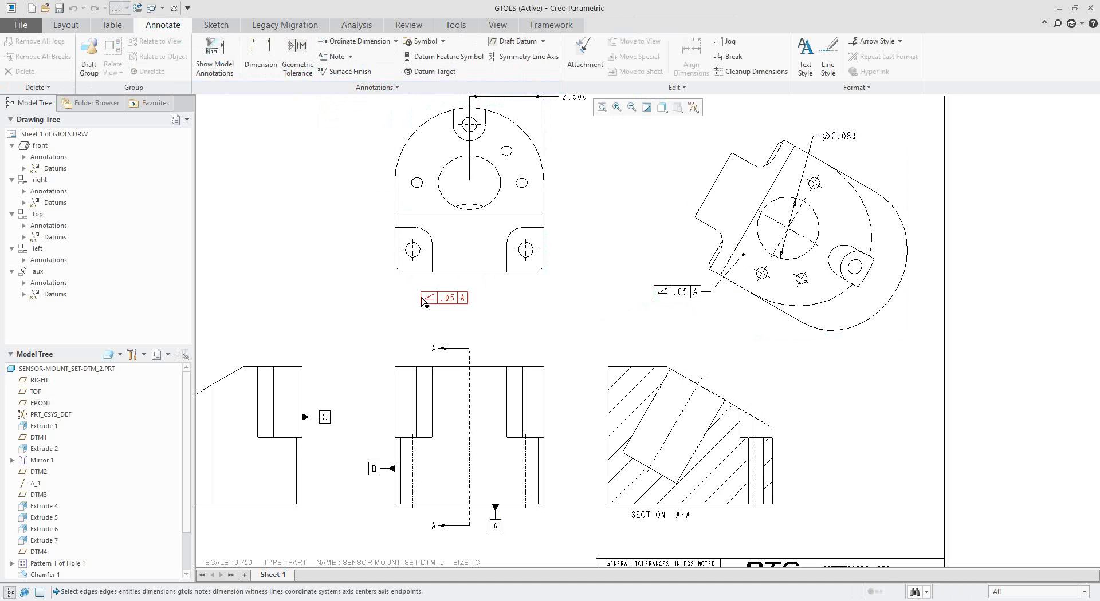
pyautogui.click(631, 367)
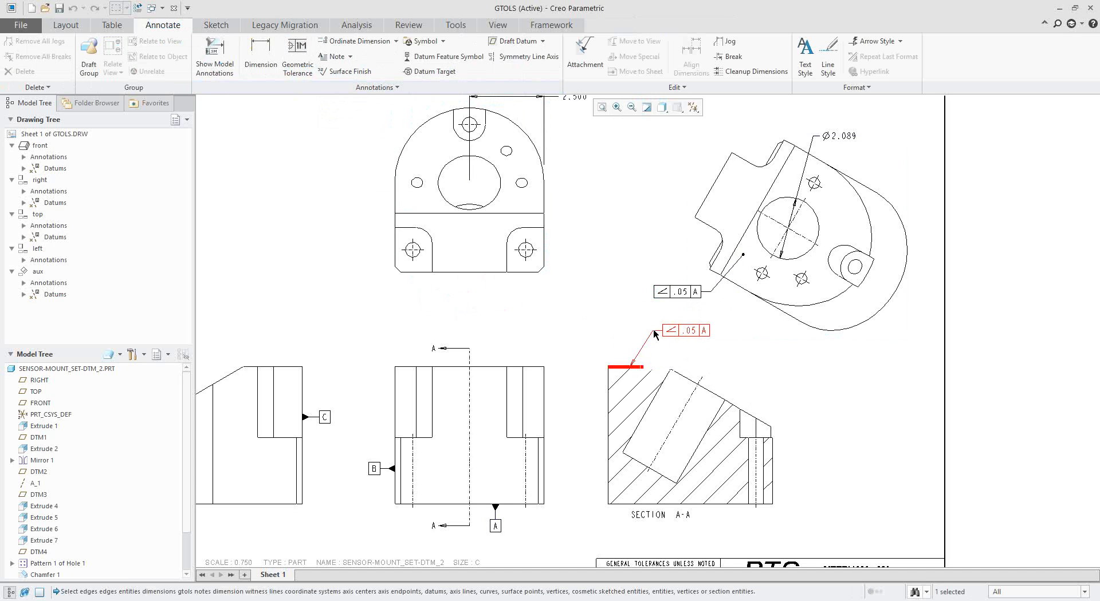
pyautogui.middleClick(656, 335)
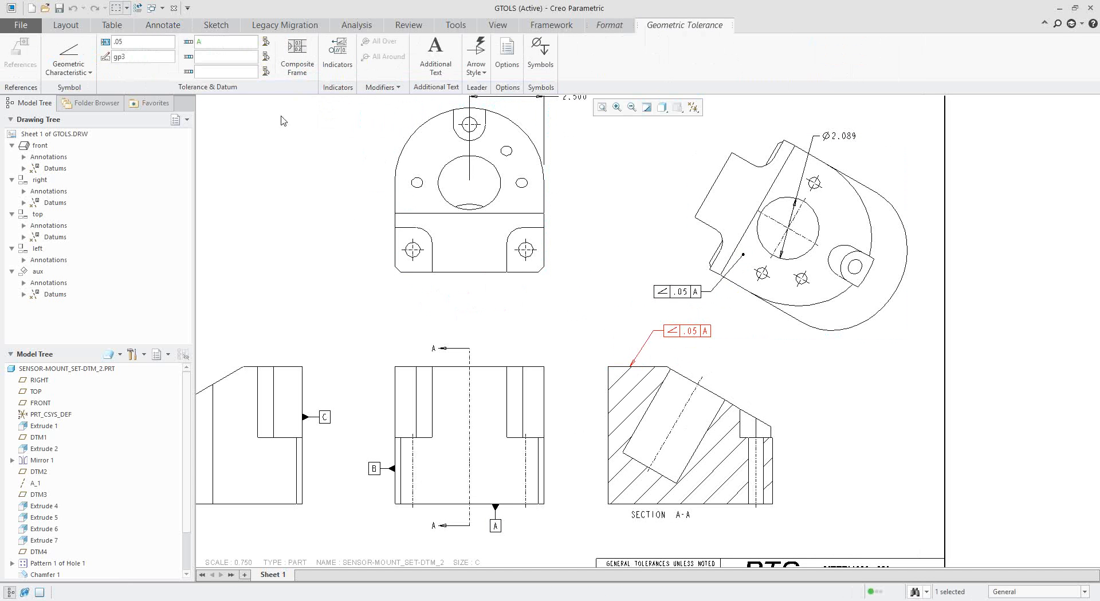
# Change the section view's tolerance to Perpendicularity with a tolerance value of .02
pyautogui.click(91, 73)
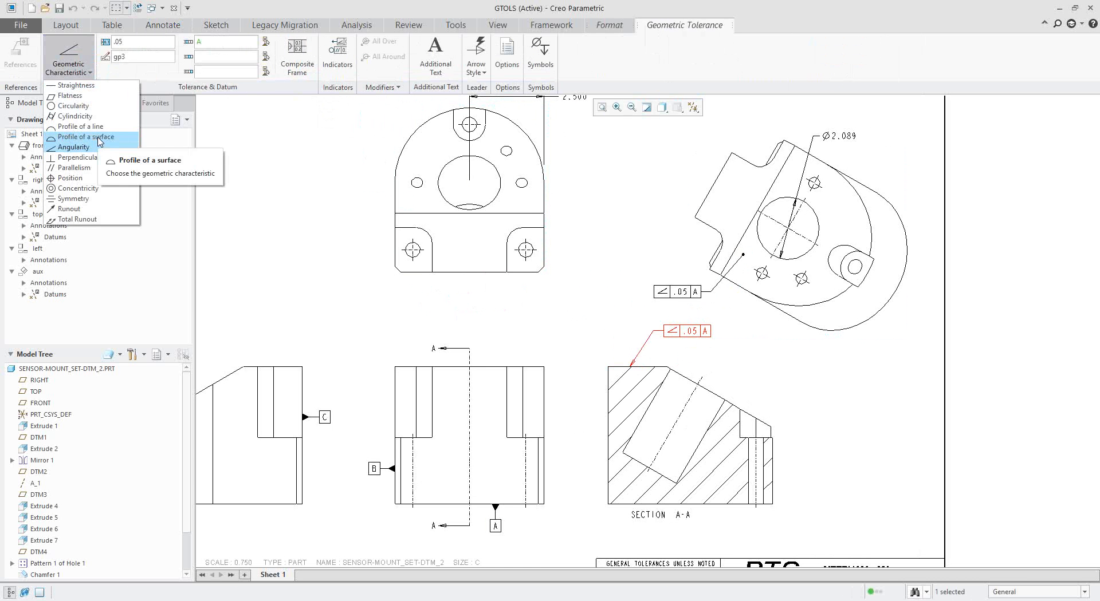
pyautogui.click(95, 159)
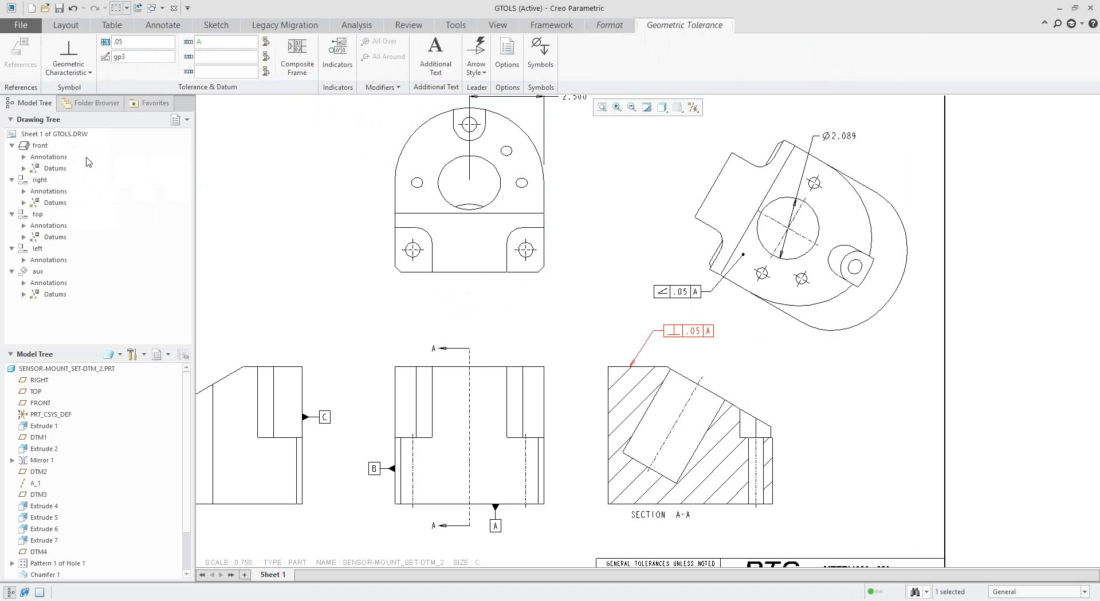
pyautogui.click(239, 40)
pyautogui.moveTo(131, 46); pyautogui.dragTo(103, 48)
pyautogui.write('.02')
# Set C as the primary and B as the secondary datum reference of the perpendicularity tolerance
pyautogui.moveTo(210, 49); pyautogui.dragTo(184, 46)
pyautogui.write('C')
pyautogui.click(213, 62)
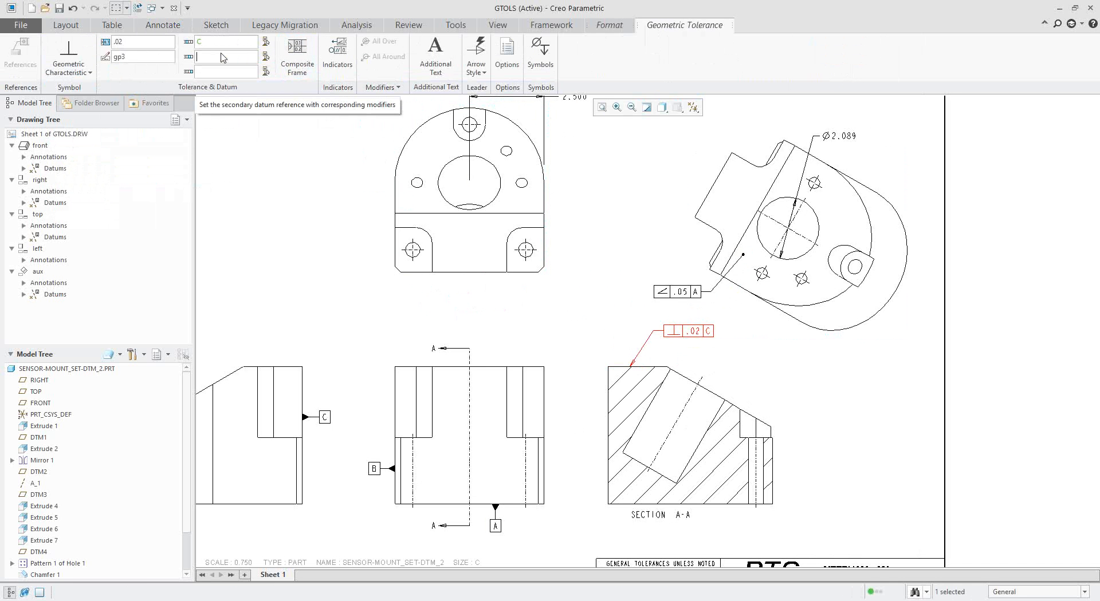
pyautogui.write('B')
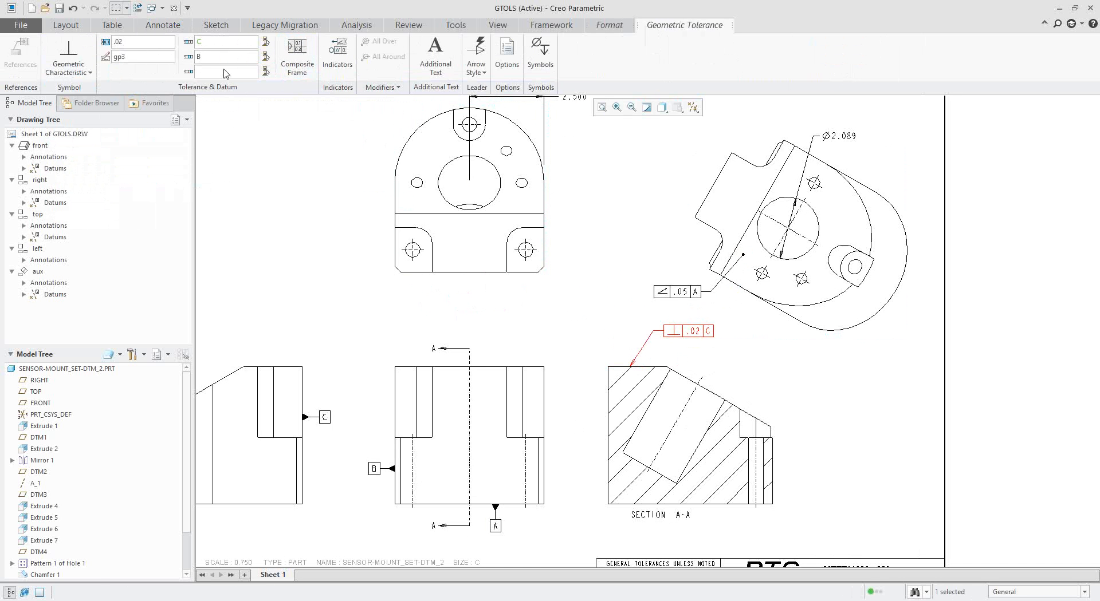
pyautogui.press('Return')
pyautogui.click(336, 232)
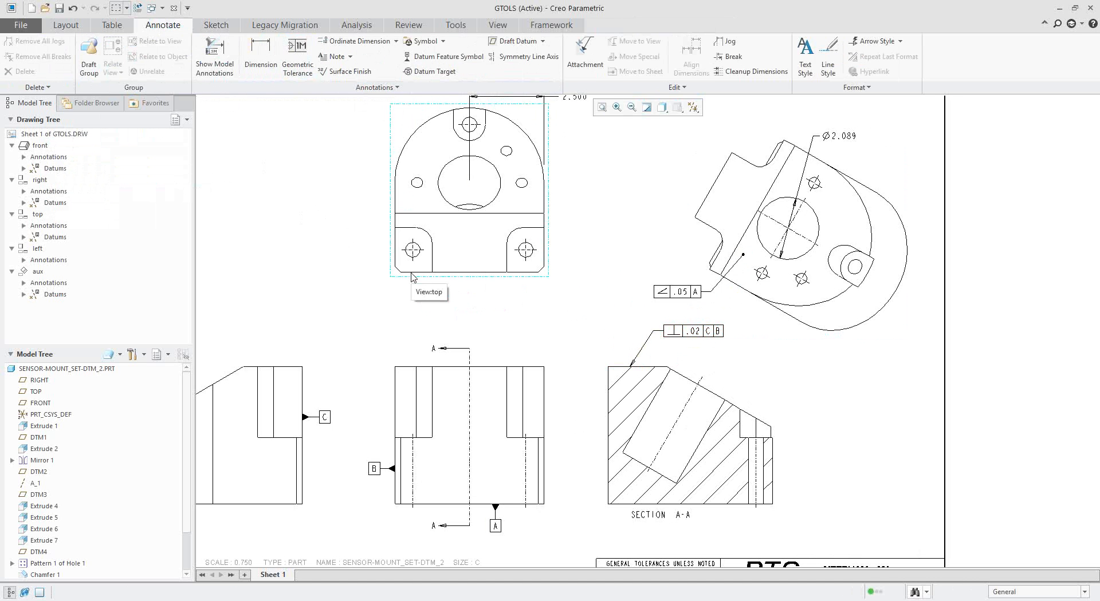
# Insert the ST (statistical tolerance) symbol after the .02 value in the perpendicularity tolerance frame
pyautogui.click(716, 333)
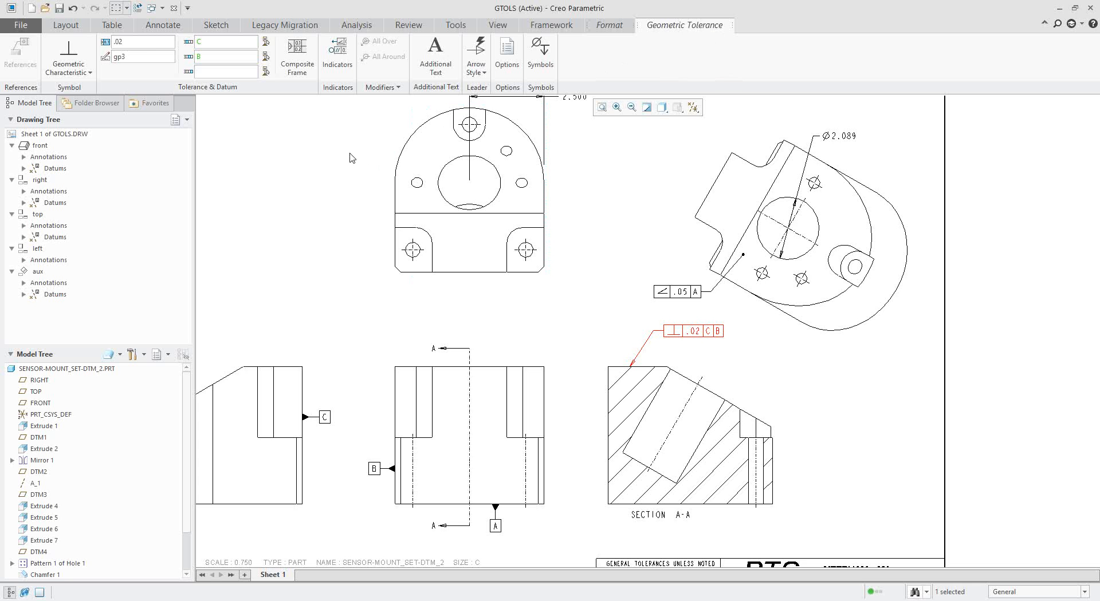
pyautogui.click(143, 46)
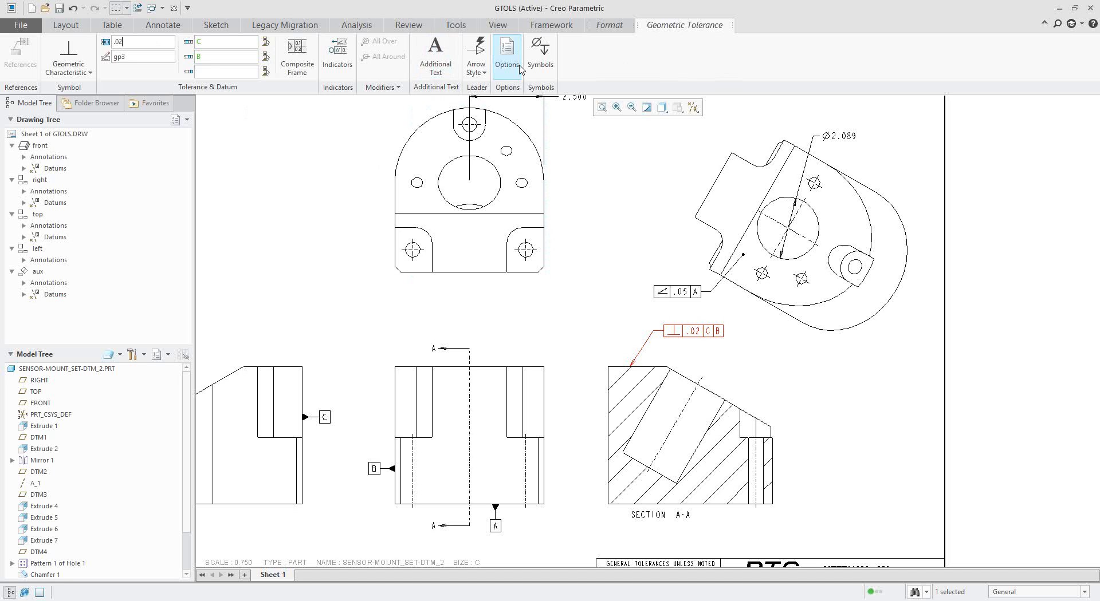
pyautogui.click(540, 52)
pyautogui.scroll(-5, 669, 129)
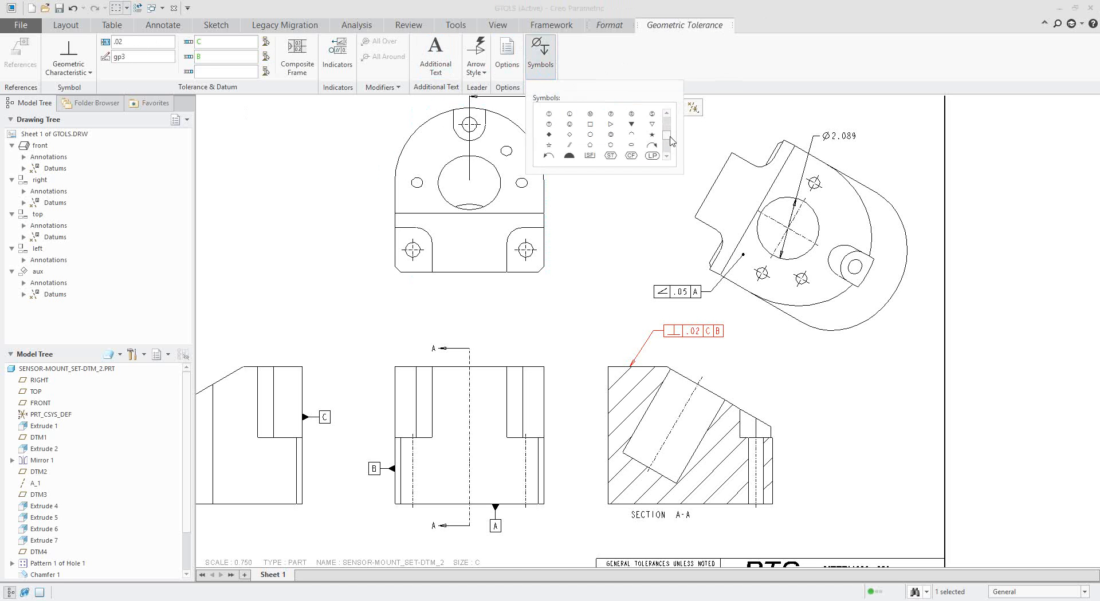
pyautogui.click(610, 135)
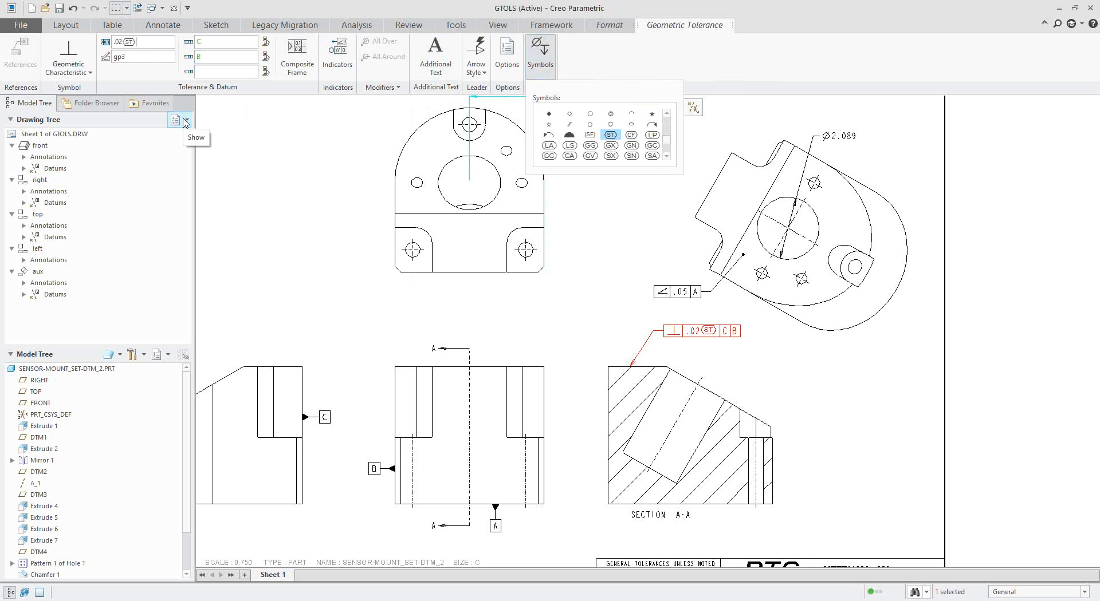
pyautogui.click(326, 224)
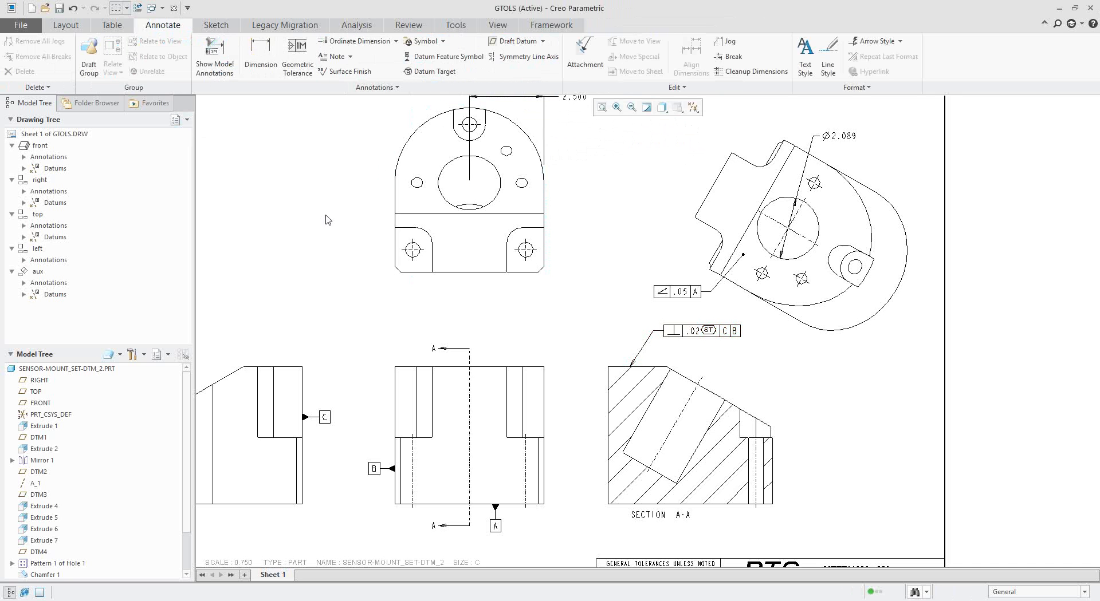
# Add the text "2 SURFACES" above the perpendicularity tolerance frame
pyautogui.click(720, 332)
pyautogui.click(680, 338)
pyautogui.click(681, 335)
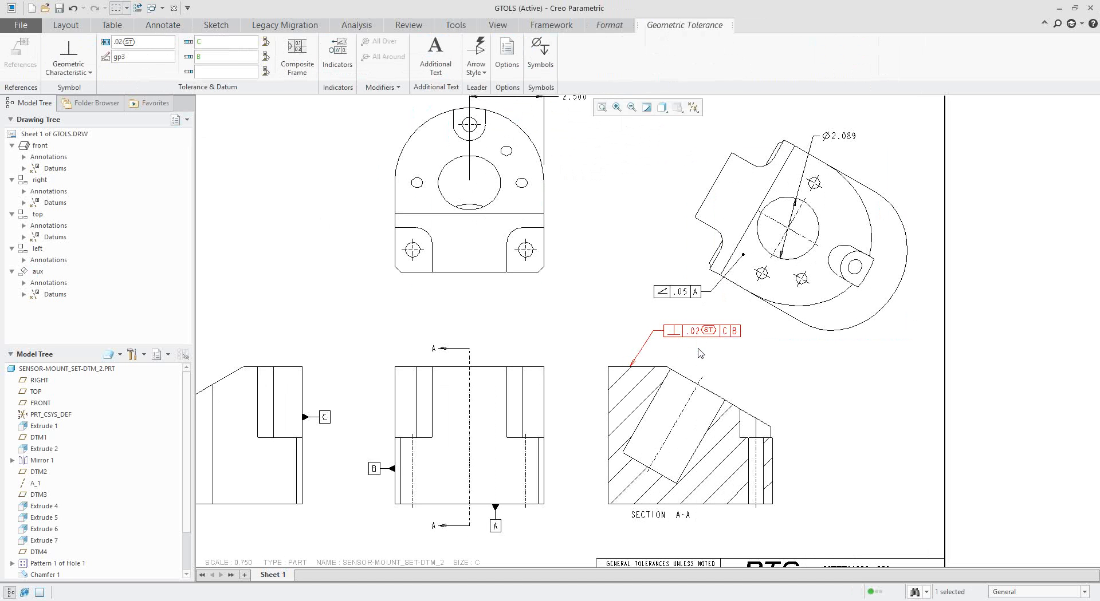
pyautogui.click(444, 68)
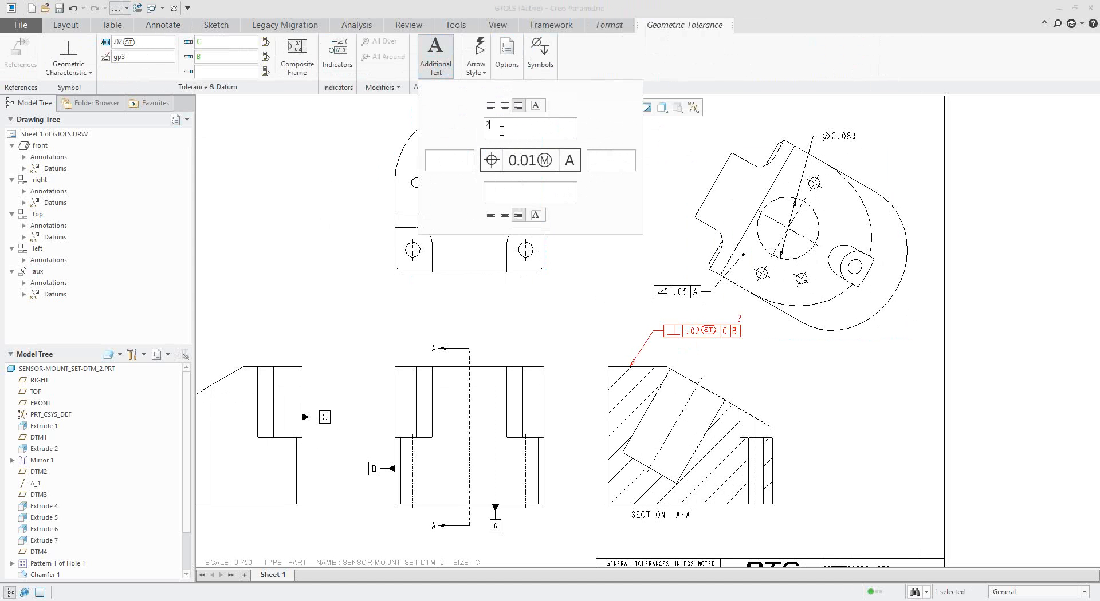
pyautogui.write('2SURFACES')
pyautogui.click(488, 125)
pyautogui.click(585, 315)
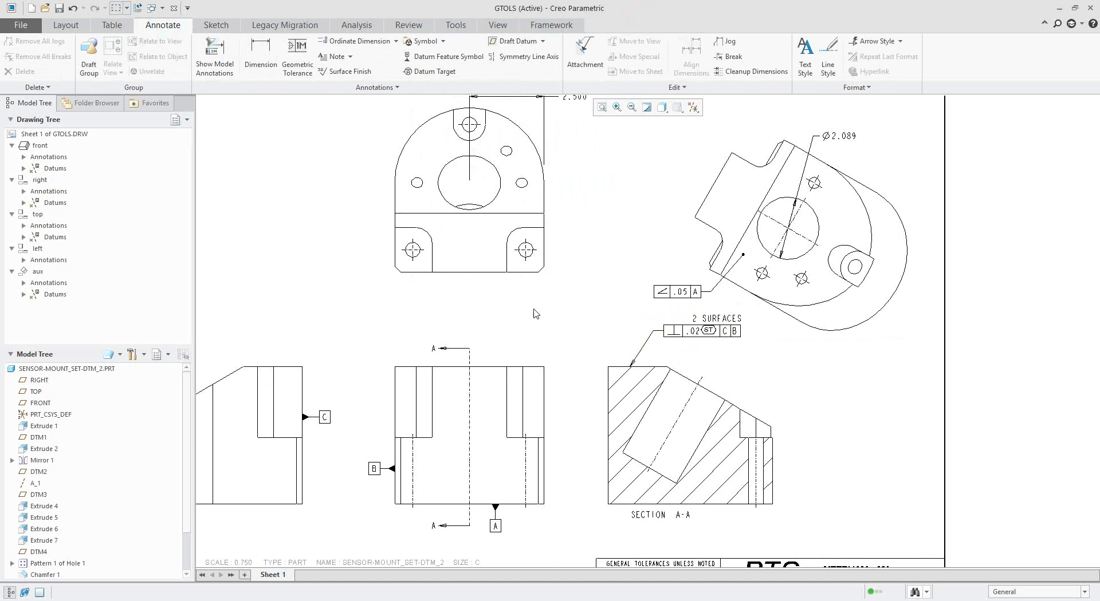
# Switch to the DRIVEN_DIMS drawing
pyautogui.moveTo(509, 304); pyautogui.dragTo(541, 331, button='middle')
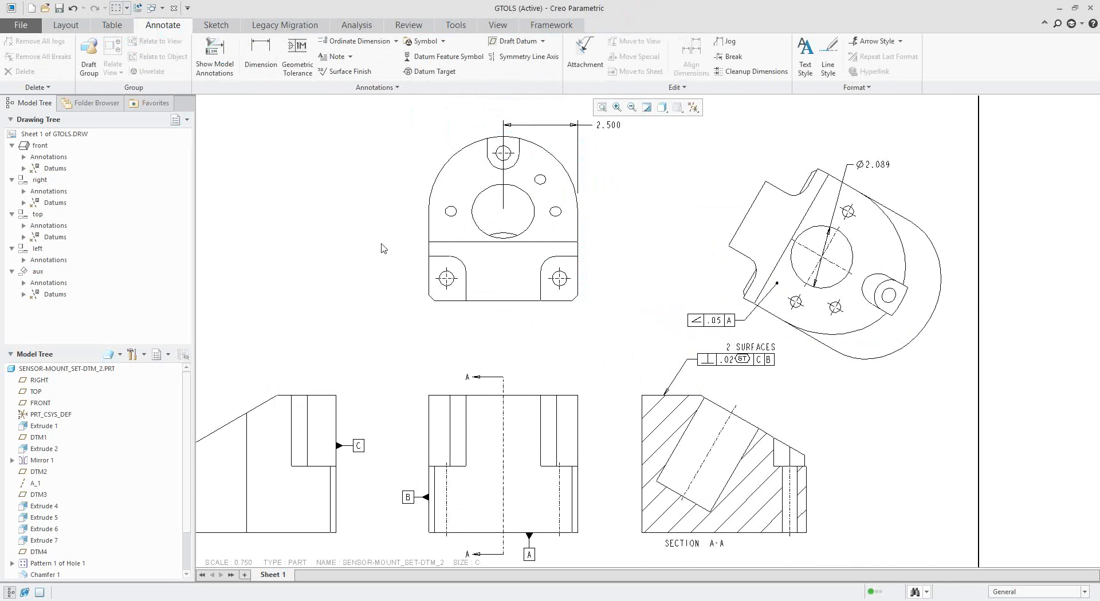
pyautogui.moveTo(382, 241); pyautogui.dragTo(429, 240, button='middle')
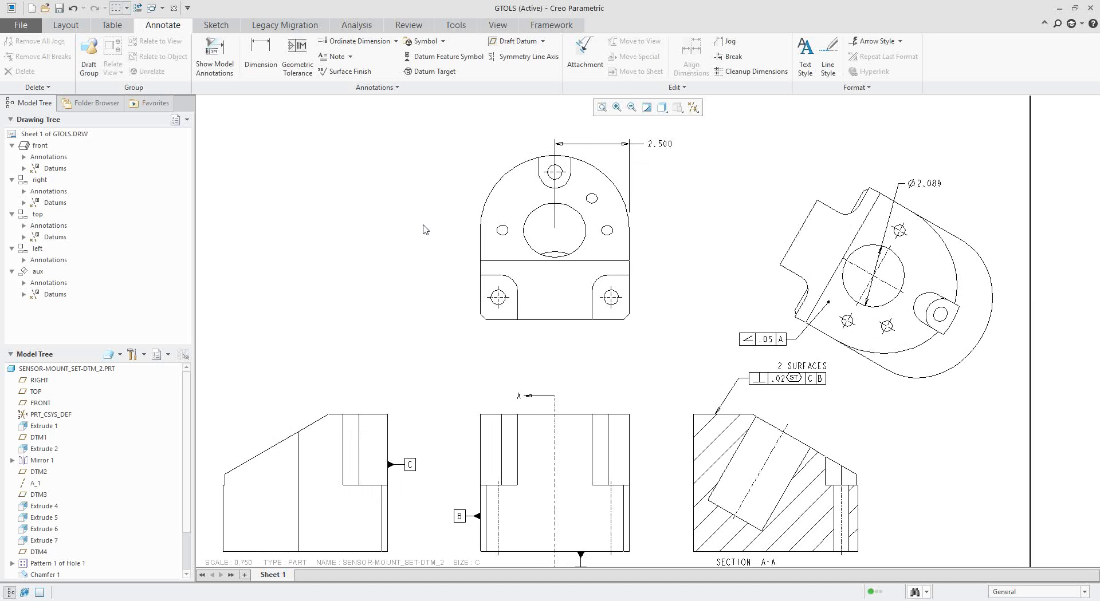
pyautogui.click(162, 8)
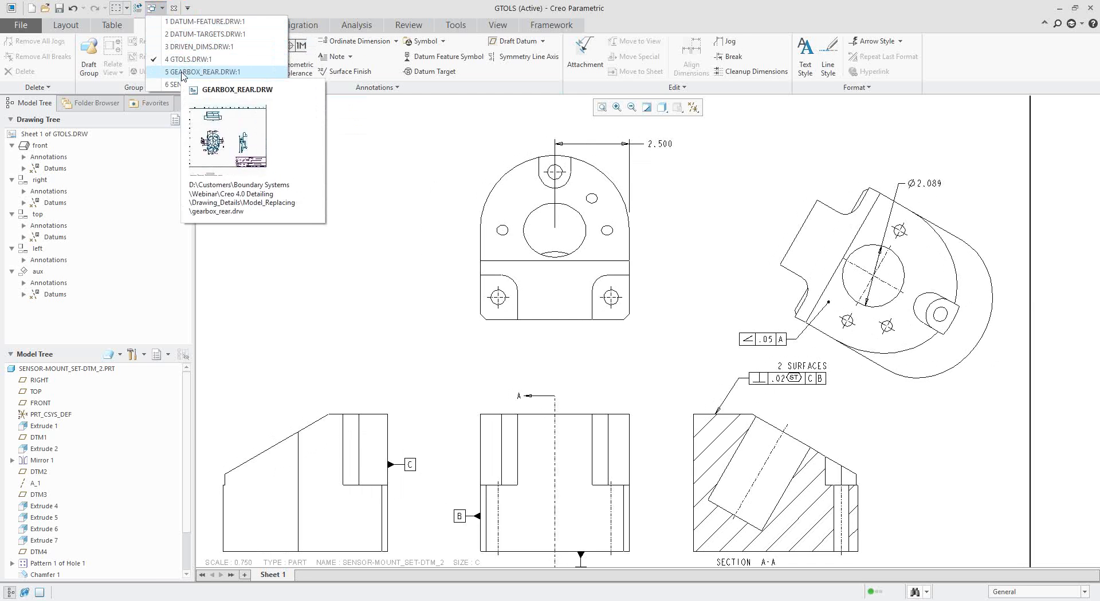
pyautogui.click(186, 48)
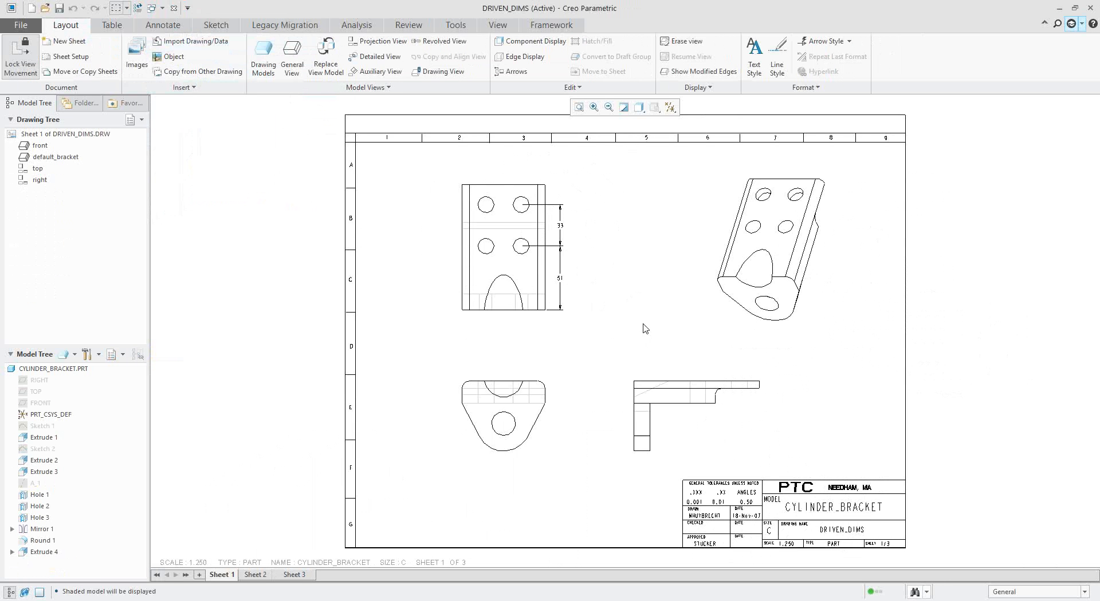
# Add a radius dimension to the rounded upper-left corner of the bracket in the lower-left view
pyautogui.scroll(4, 590, 401)
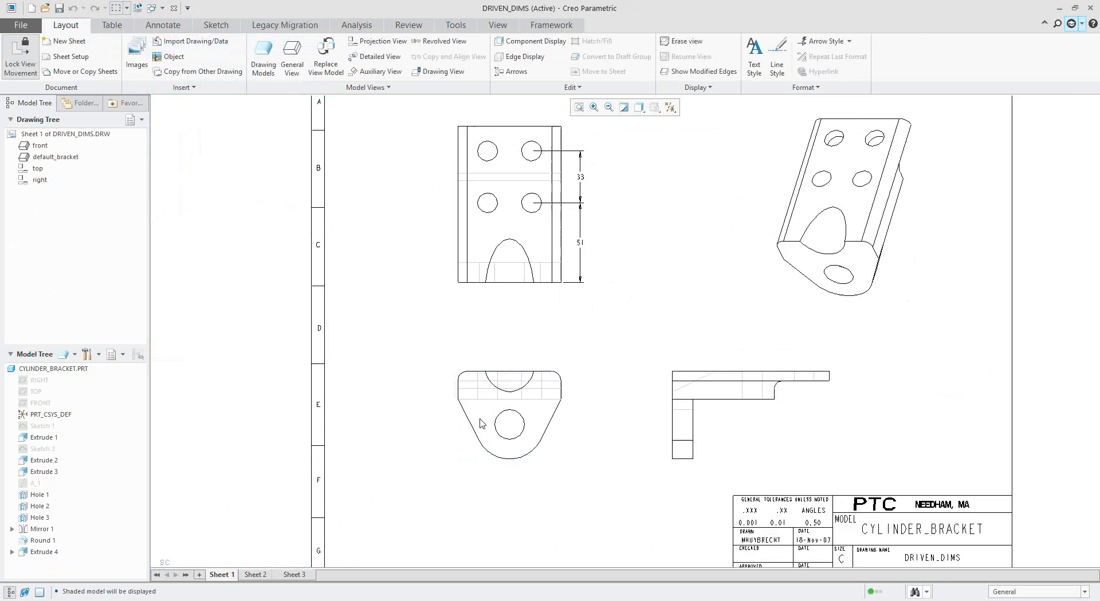
pyautogui.rightClick(629, 240)
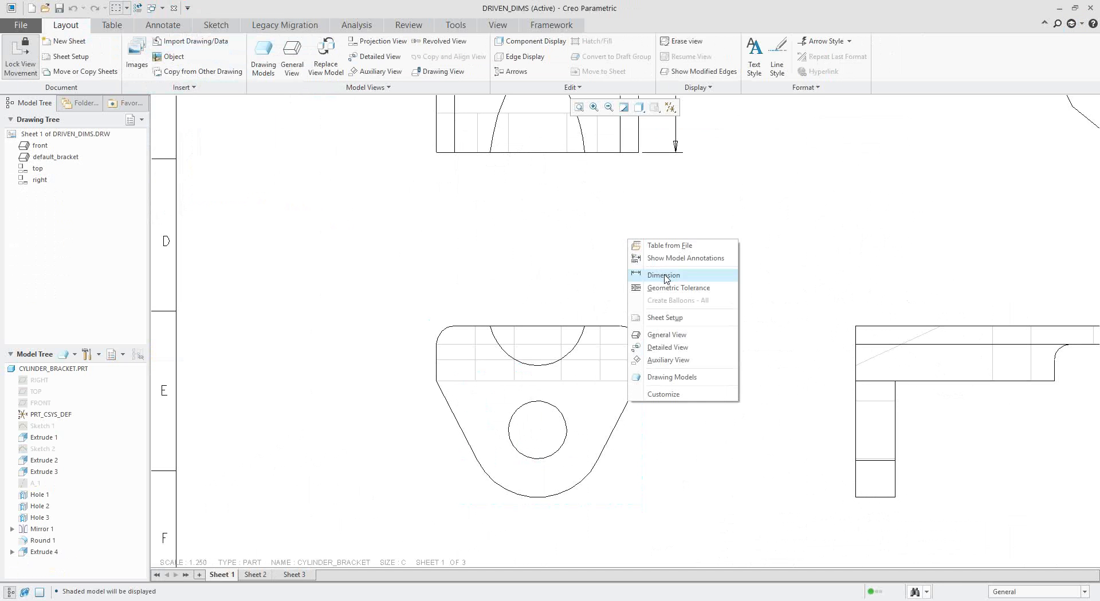
pyautogui.click(664, 275)
pyautogui.click(452, 327)
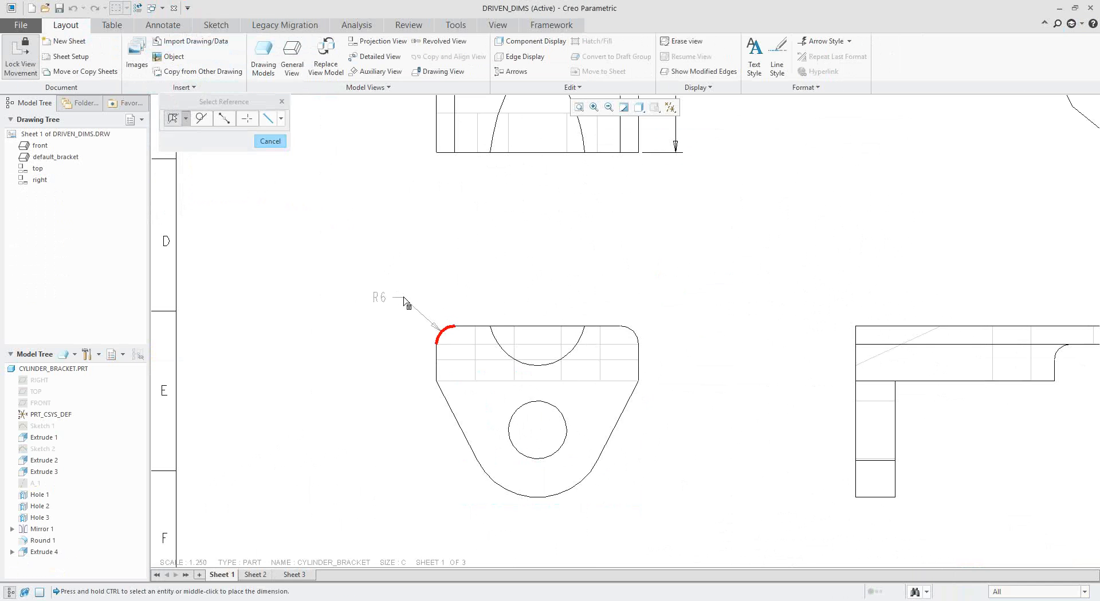
pyautogui.middleClick(405, 298)
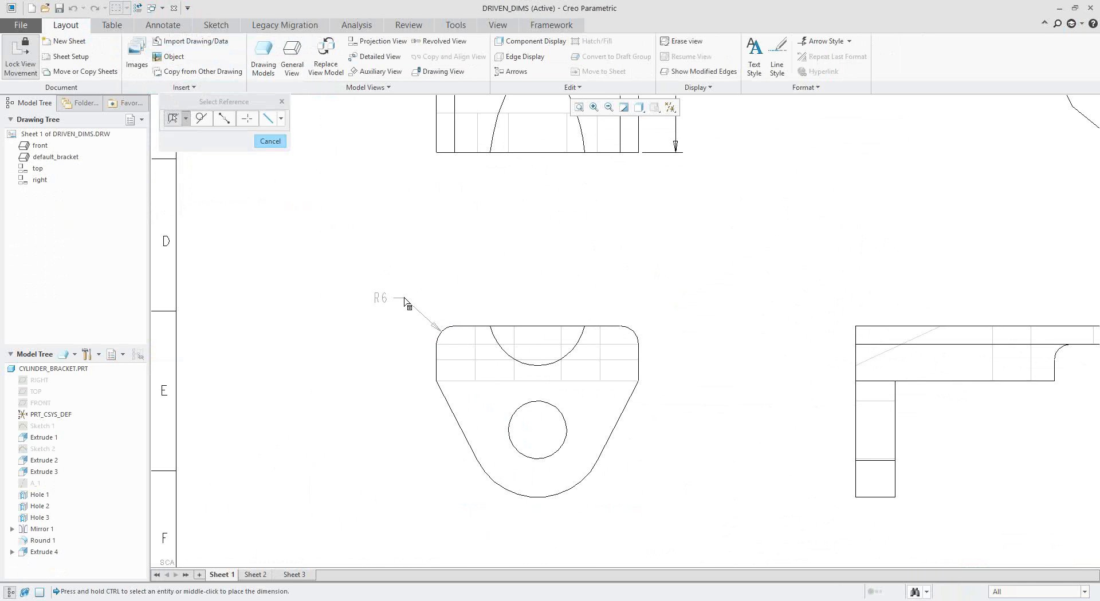
pyautogui.middleClick(405, 301)
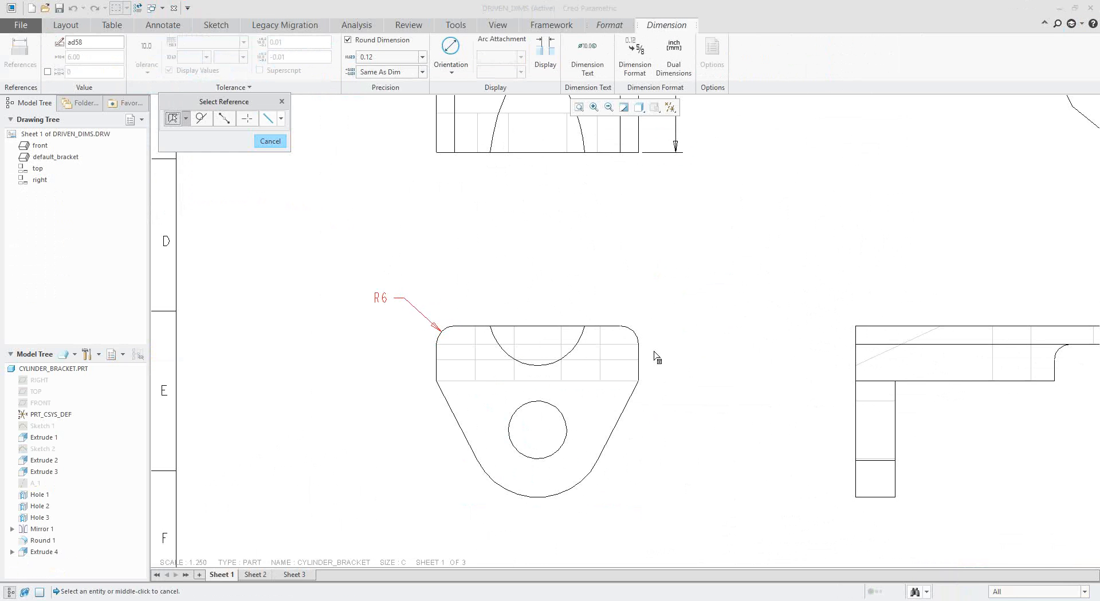
# Dimension the circular hole in the lower-left view as a diameter instead of a radius, with the value placed outside the outline
pyautogui.moveTo(656, 427); pyautogui.dragTo(685, 363, button='middle')
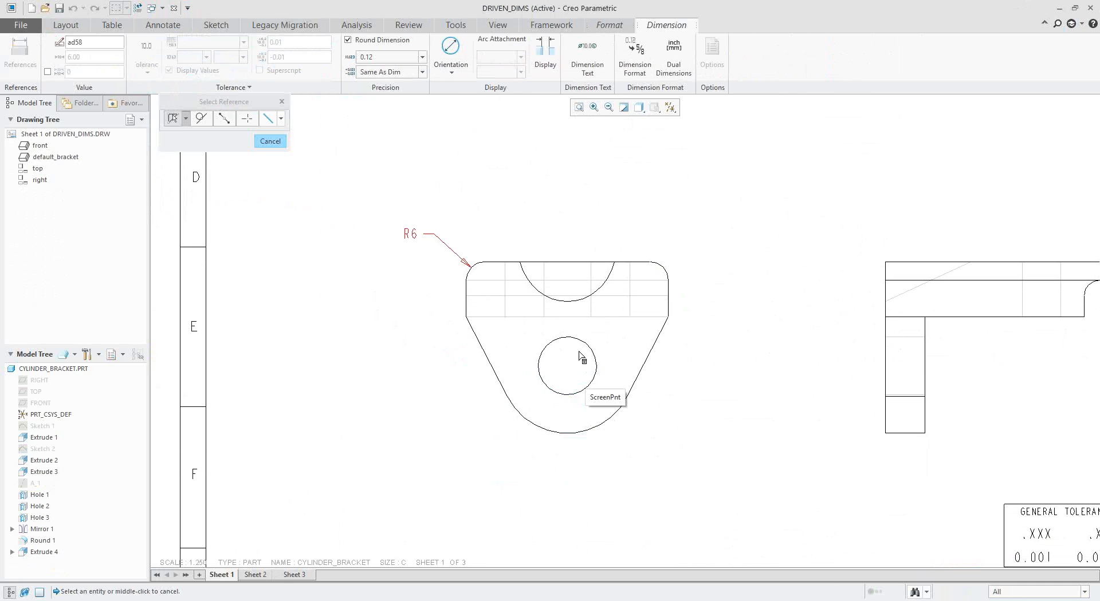
pyautogui.click(547, 391)
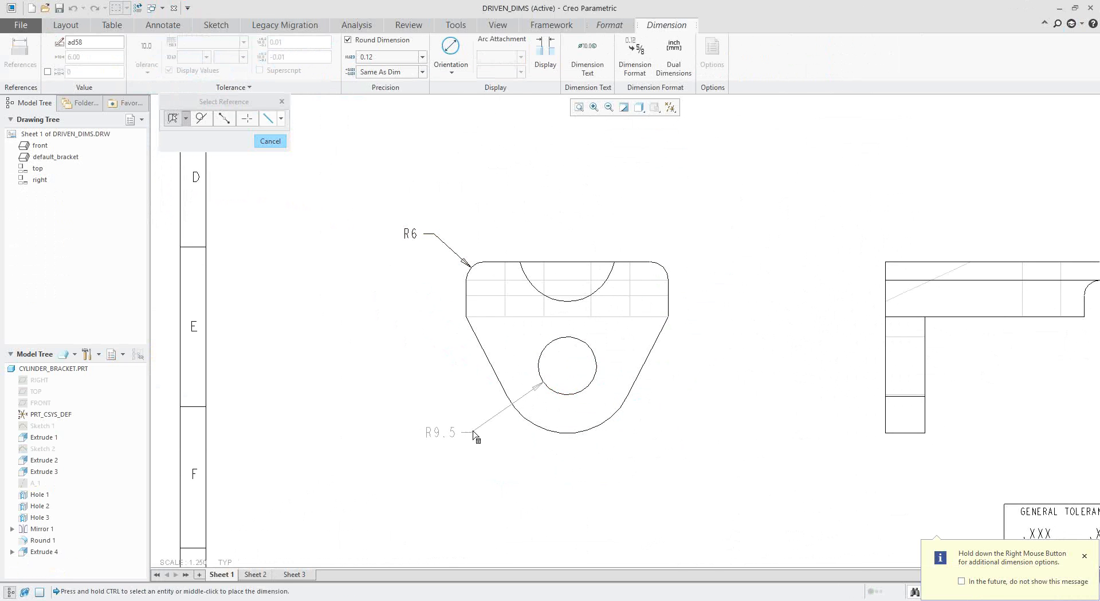
pyautogui.moveTo(472, 439)
pyautogui.mouseDown(button='right')
pyautogui.moveTo(487, 460)
pyautogui.moveTo(491, 445)
pyautogui.mouseUp(button='right')
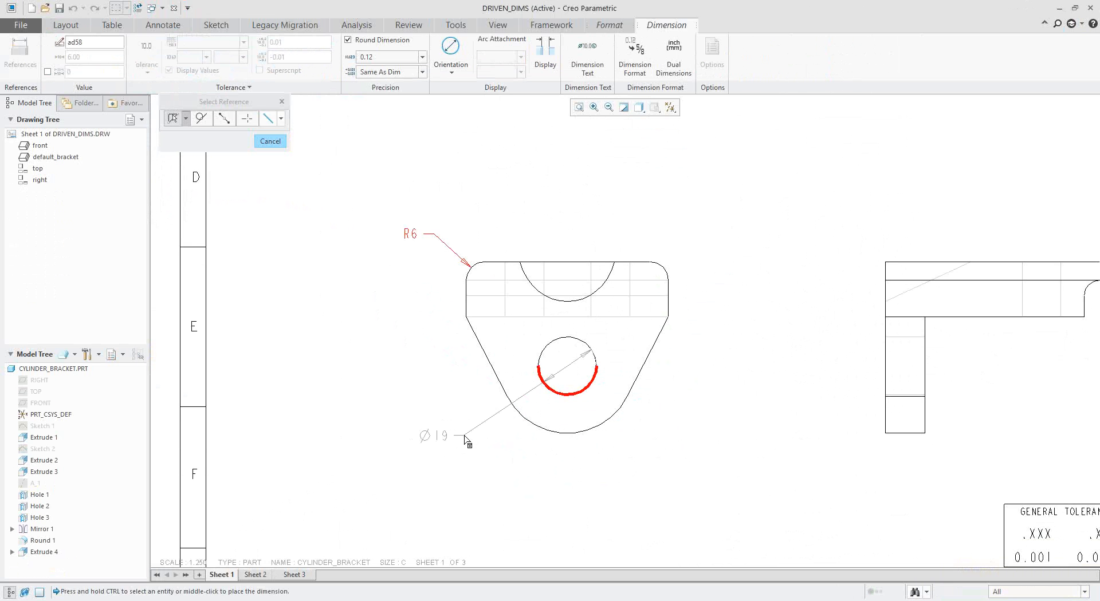
pyautogui.middleClick(465, 439)
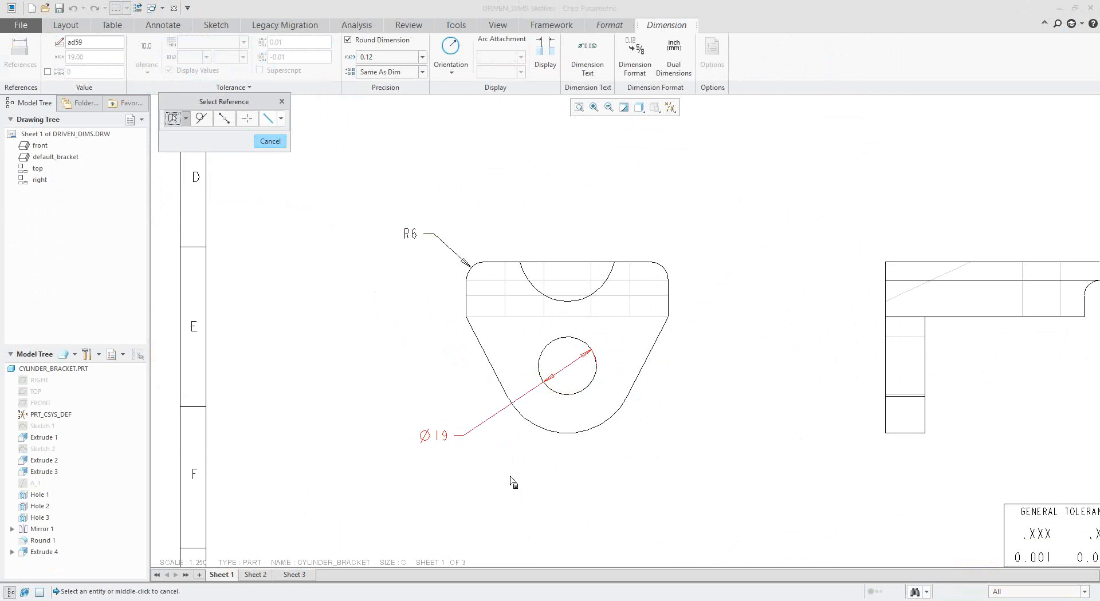
# Dimension the thickness of the vertical leg in the side view, placing the value below its bottom edge
pyautogui.moveTo(699, 427)
pyautogui.mouseDown(button='middle')
pyautogui.moveTo(575, 442)
pyautogui.moveTo(609, 398)
pyautogui.moveTo(713, 524)
pyautogui.mouseUp(button='middle')
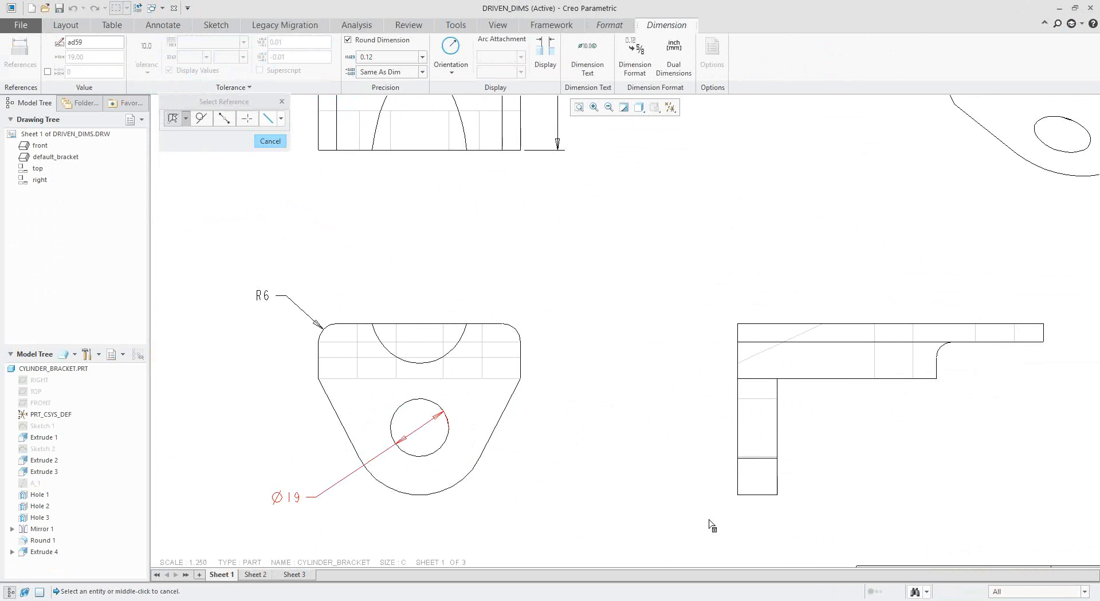
pyautogui.click(751, 497)
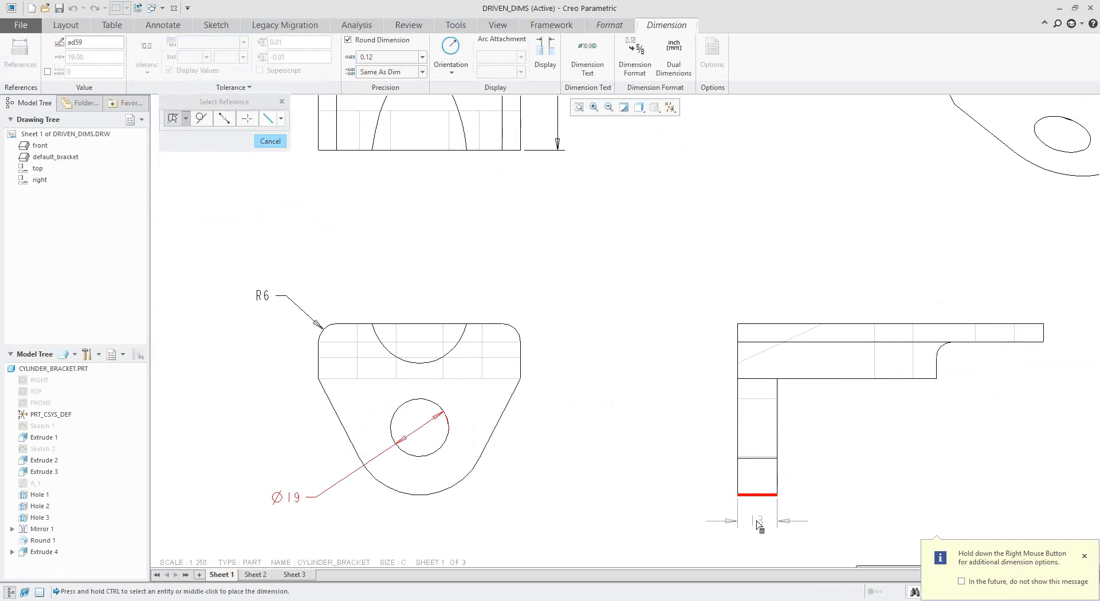
pyautogui.middleClick(756, 522)
# Dimension the overall width between the two outer vertical edges of the four-hole view, placing the value above the part
pyautogui.scroll(1, 653, 430)
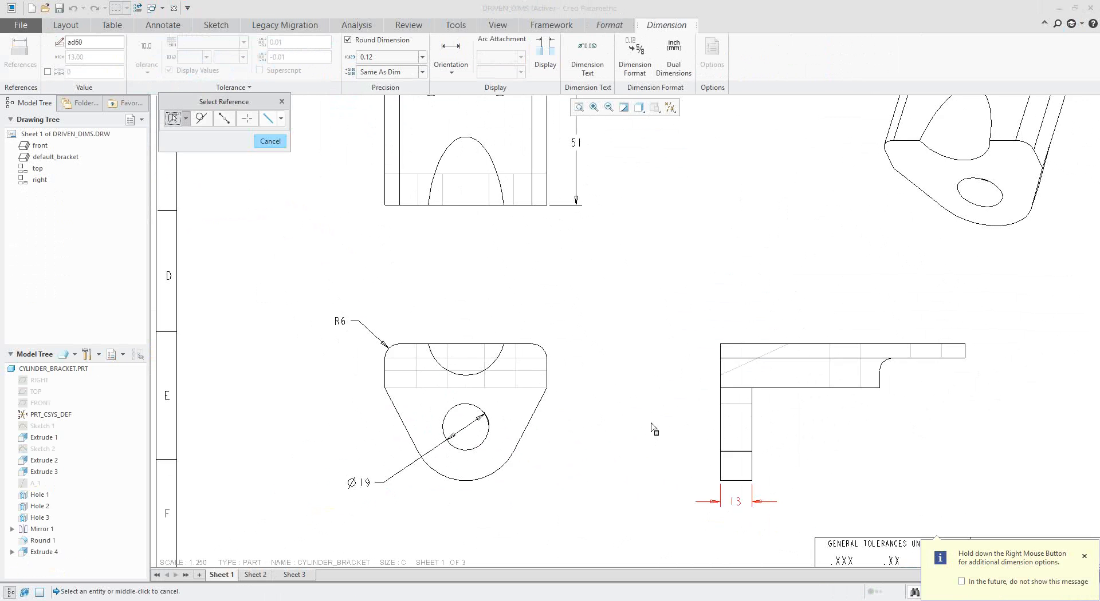
pyautogui.moveTo(655, 426); pyautogui.dragTo(690, 450, button='middle')
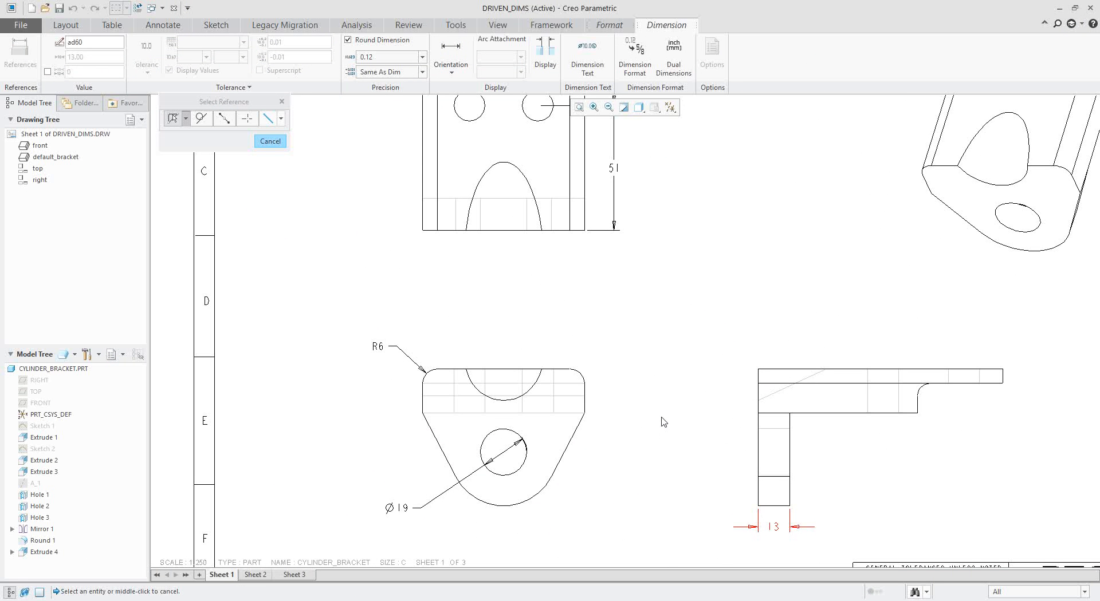
pyautogui.moveTo(650, 404); pyautogui.dragTo(650, 508, button='middle')
pyautogui.scroll(1, 646, 385)
pyautogui.moveTo(647, 323); pyautogui.dragTo(628, 371, button='middle')
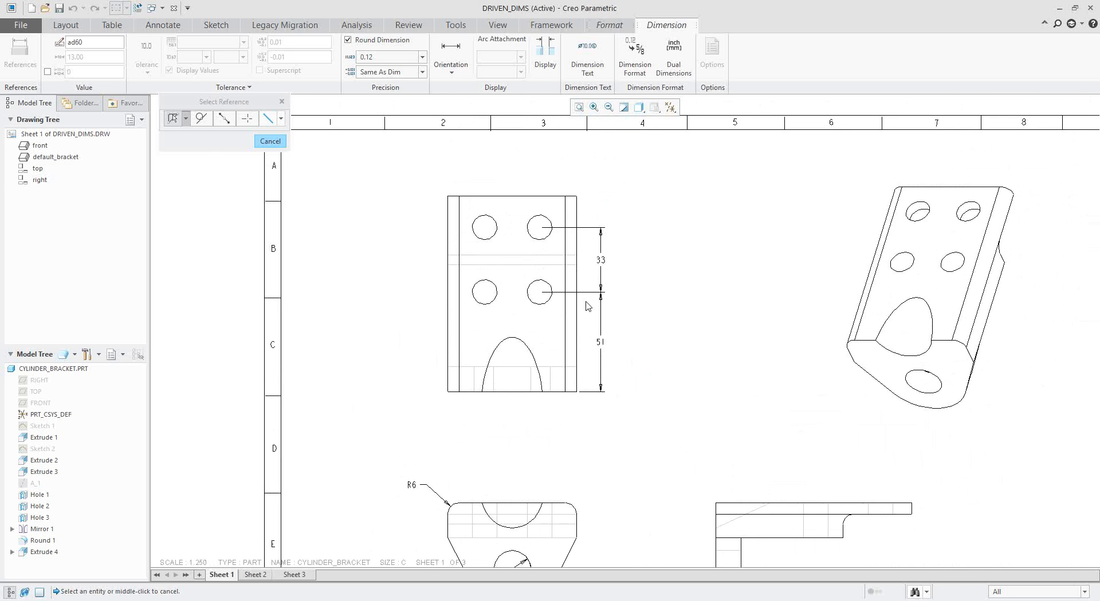
pyautogui.scroll(-2, 561, 246)
pyautogui.moveTo(532, 253); pyautogui.dragTo(523, 272, button='middle')
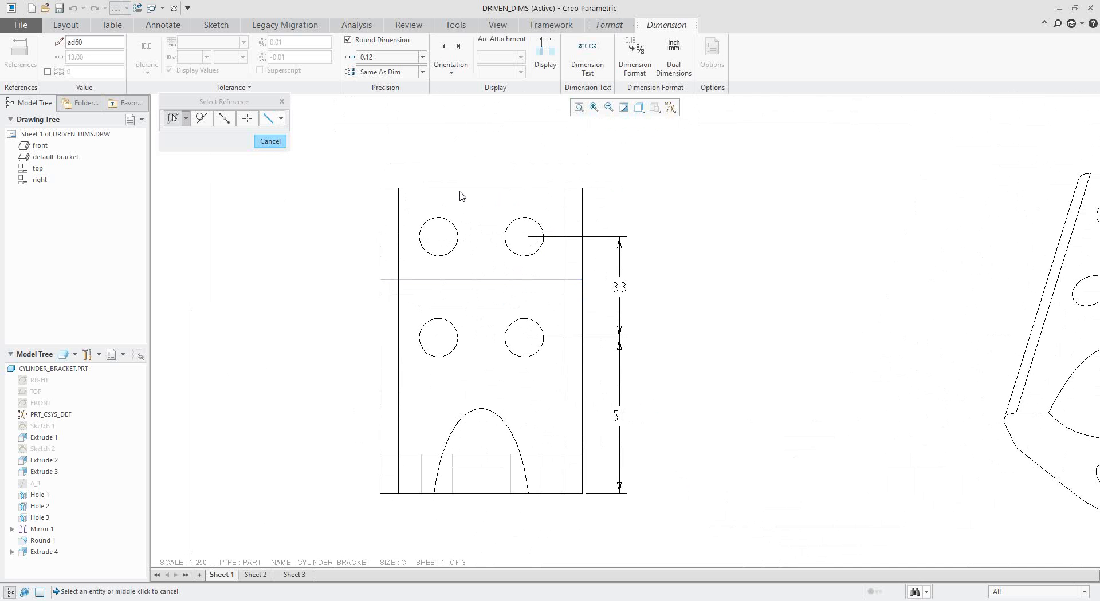
pyautogui.click(379, 230)
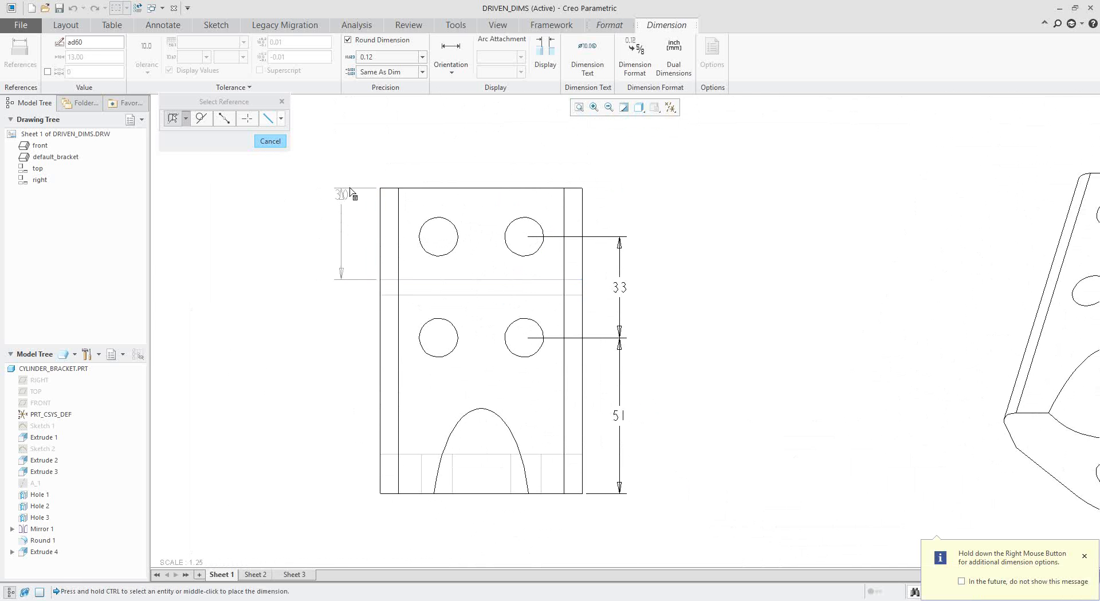
pyautogui.keyDown('ctrl'); pyautogui.click(563, 212); pyautogui.keyUp('ctrl')
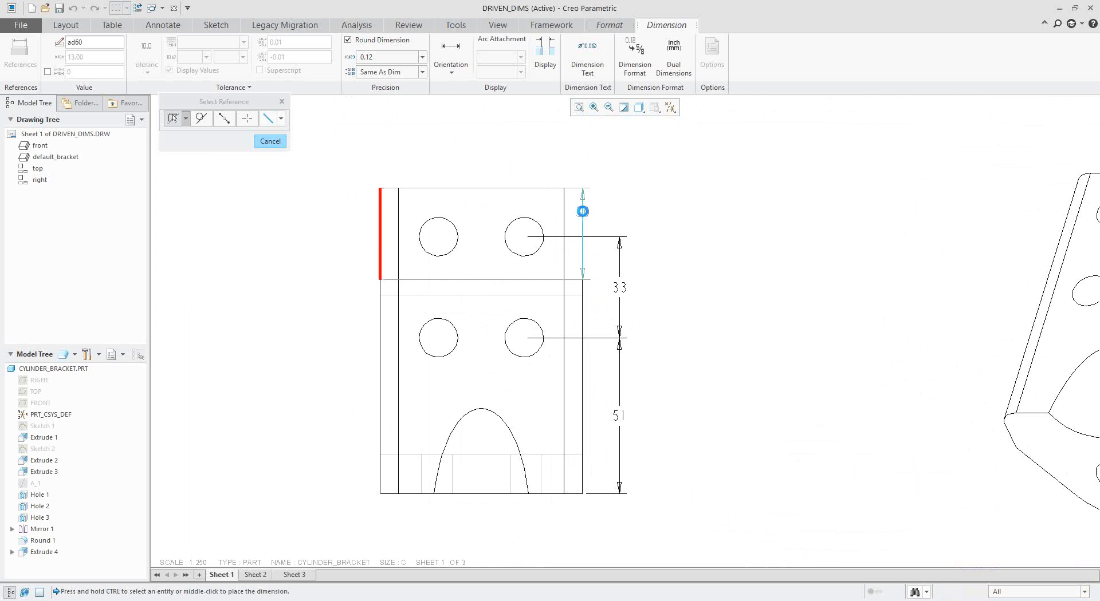
pyautogui.keyDown('ctrl'); pyautogui.click(582, 216); pyautogui.keyUp('ctrl')
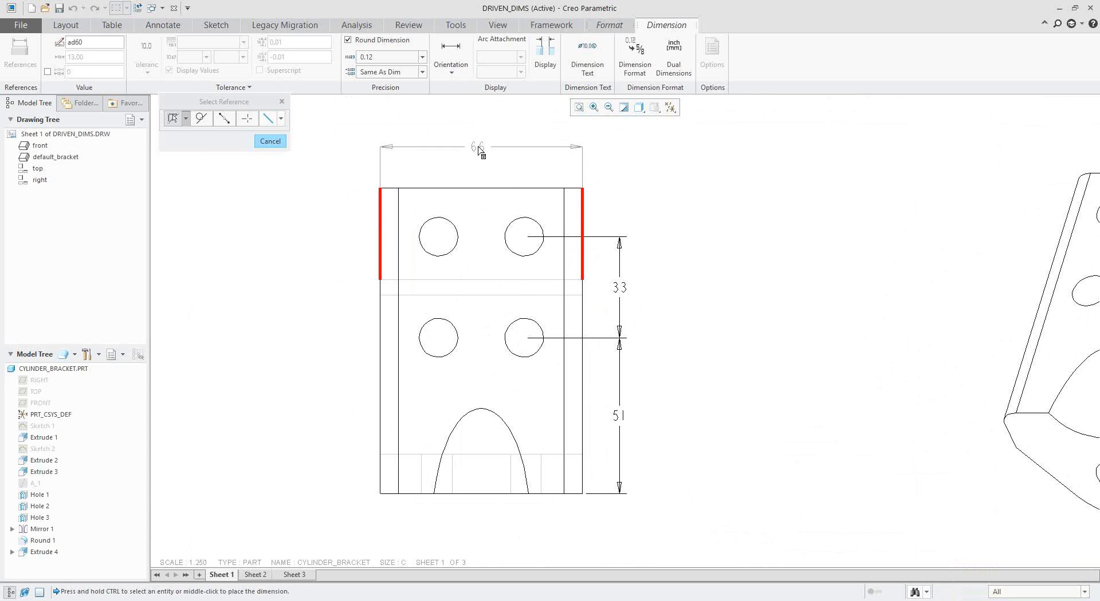
pyautogui.middleClick(480, 152)
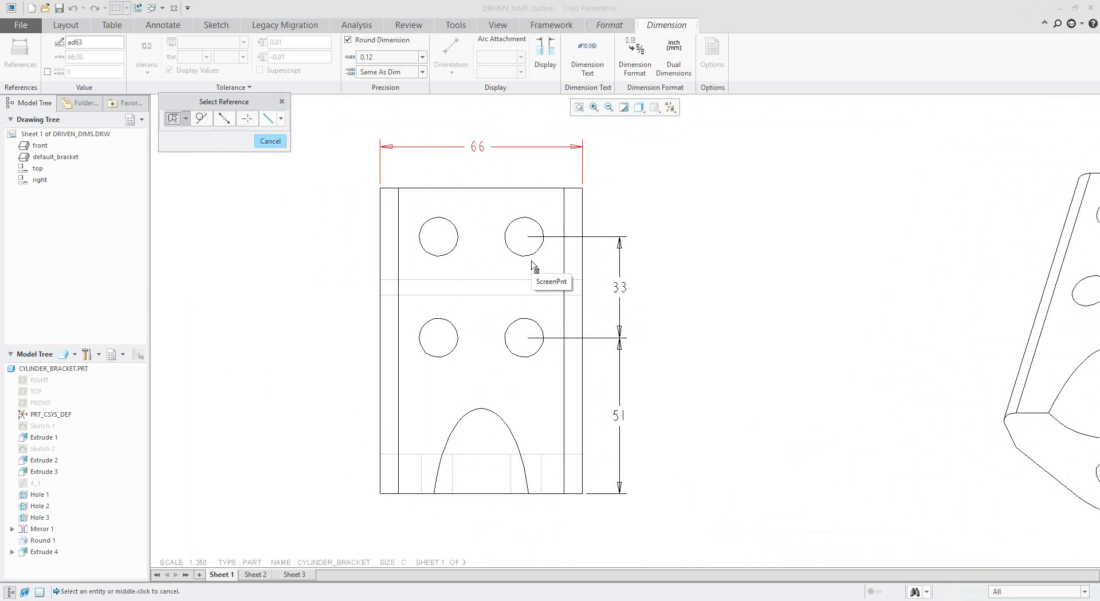
# Add an angular dimension between the side view's top edge and the slanted hidden line, and display its text formatting options
pyautogui.scroll(3, 749, 275)
pyautogui.scroll(-4, 771, 359)
pyautogui.scroll(-1, 663, 429)
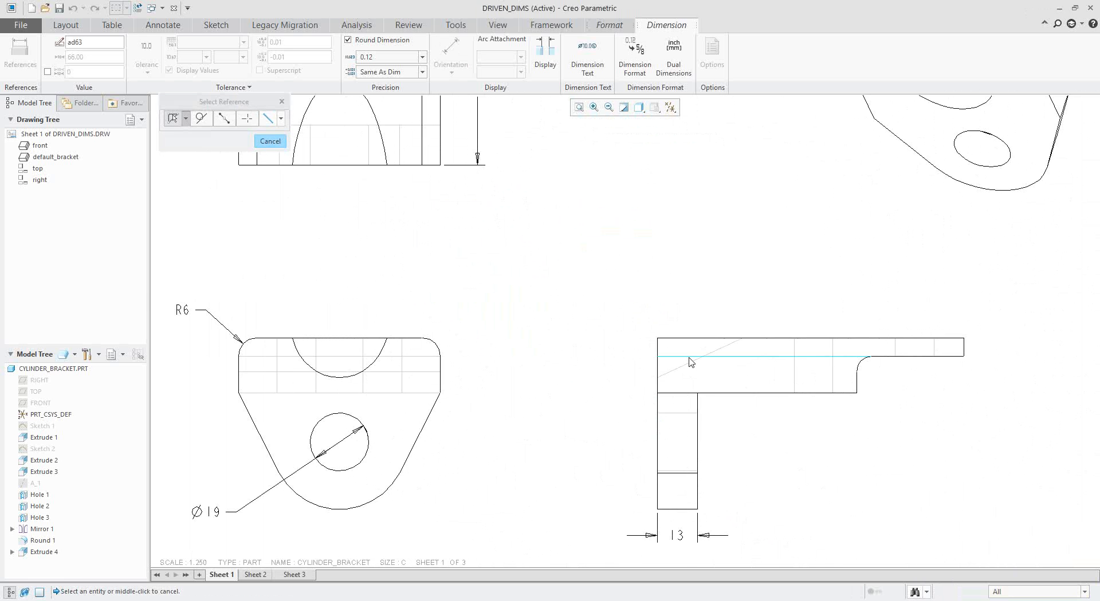
pyautogui.click(705, 339)
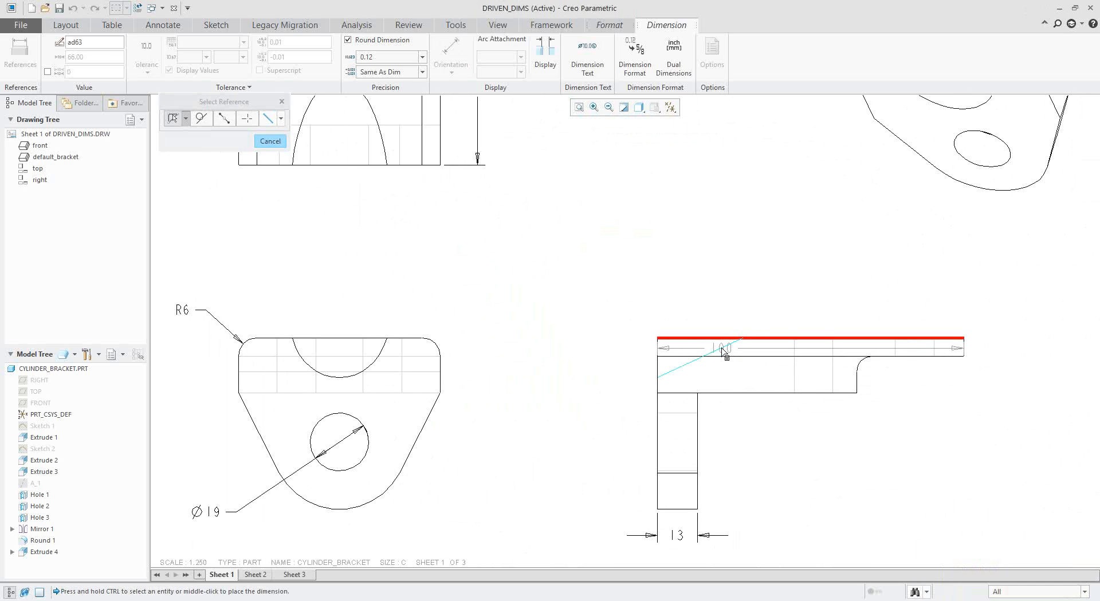
pyautogui.keyDown('ctrl'); pyautogui.click(721, 349); pyautogui.keyUp('ctrl')
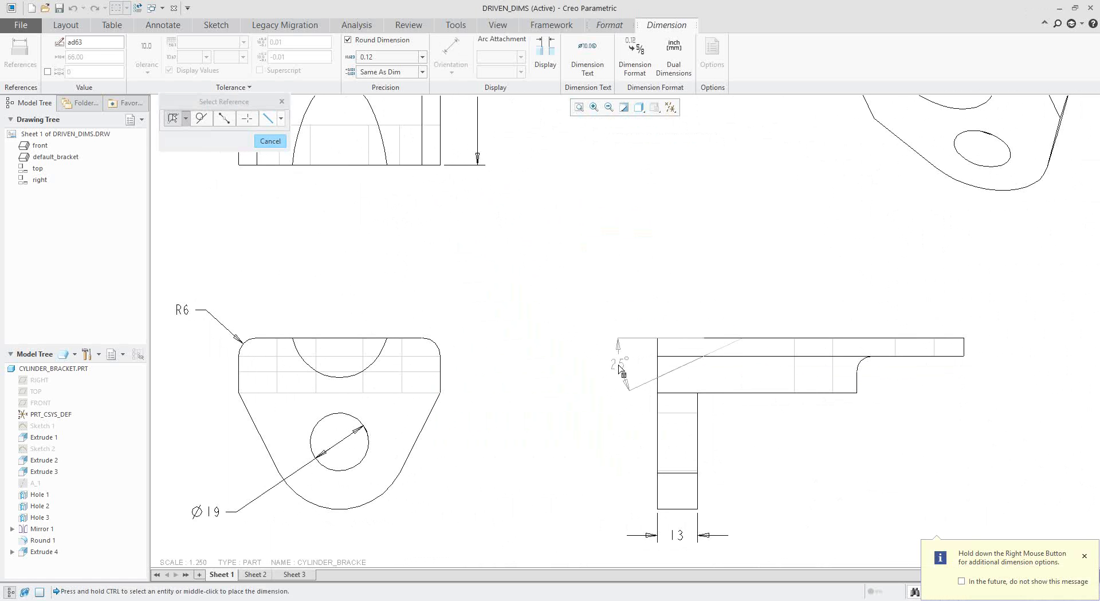
pyautogui.middleClick(602, 374)
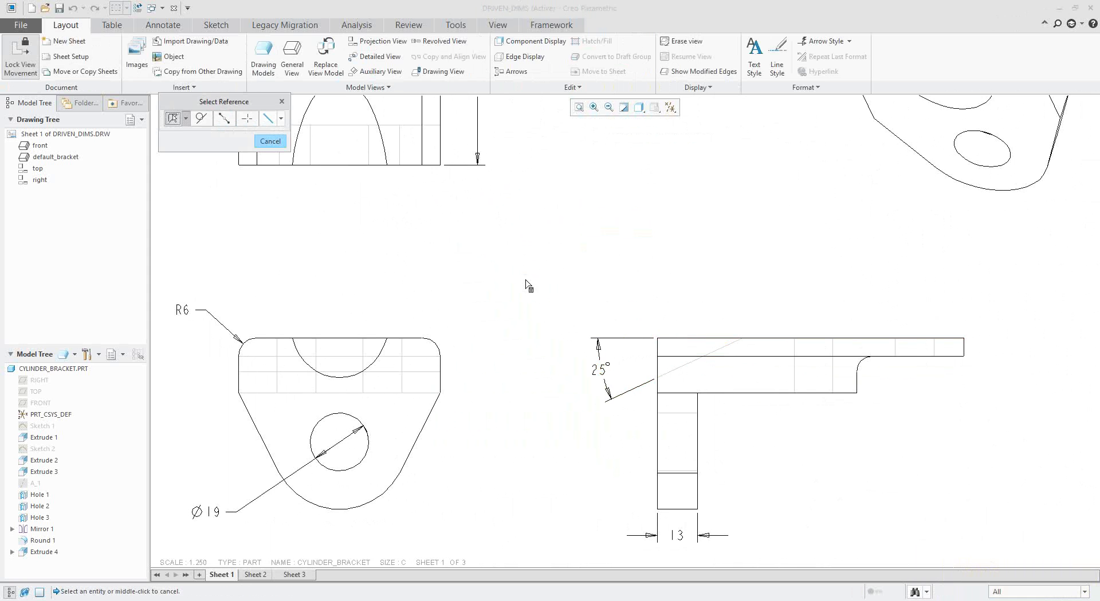
pyautogui.click(598, 367)
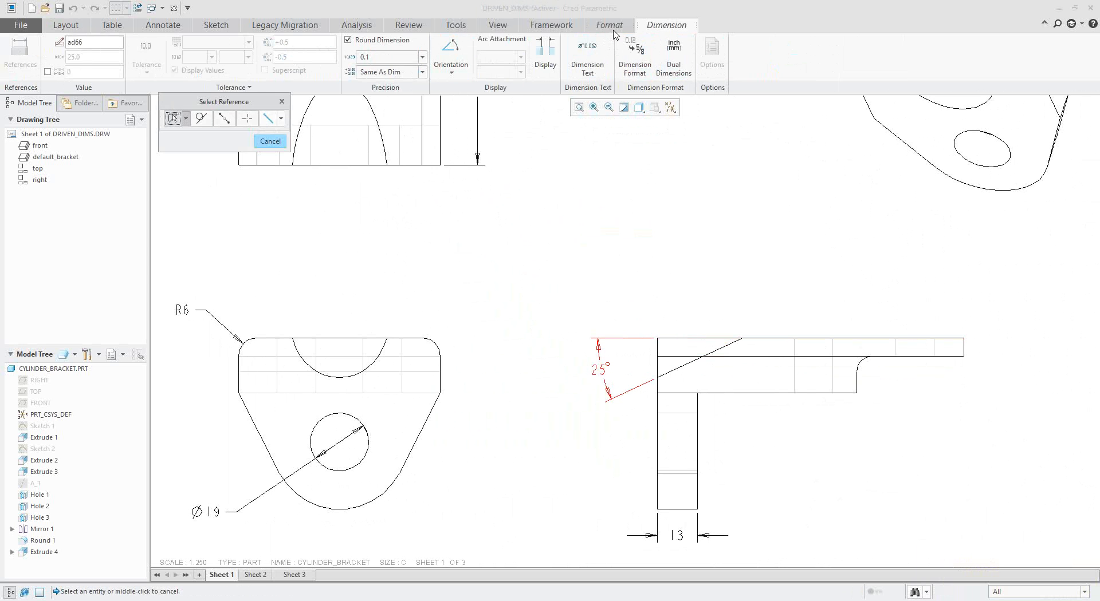
pyautogui.click(639, 52)
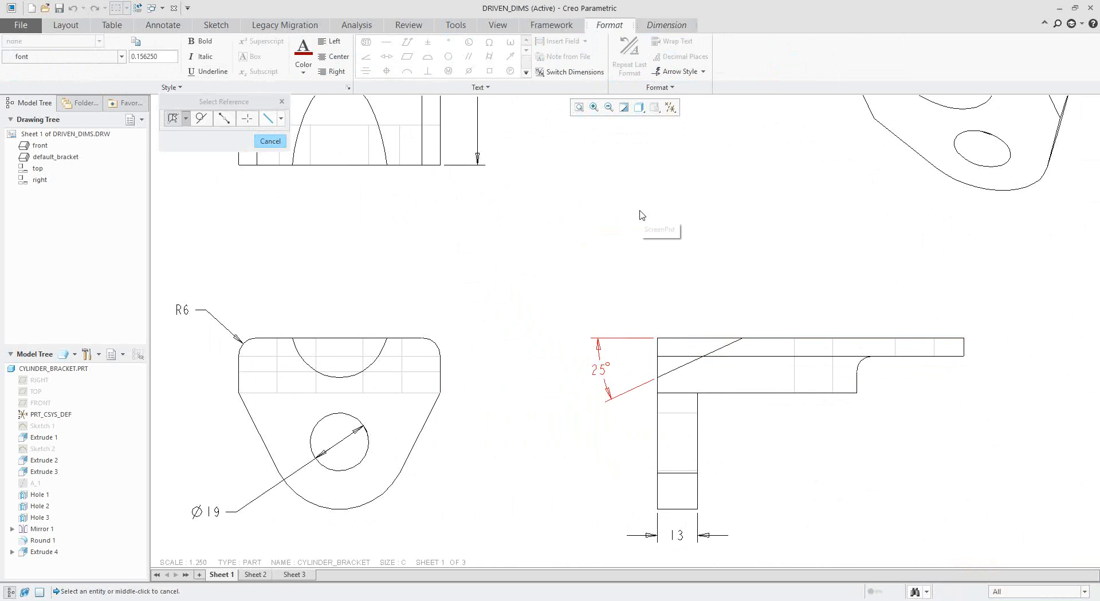
# Add a horizontal dimension from the center of the upper-left hole to the outer tangent of the lower-right hole in the four-hole view
pyautogui.scroll(1, 527, 231)
pyautogui.moveTo(528, 231); pyautogui.dragTo(666, 426, button='middle')
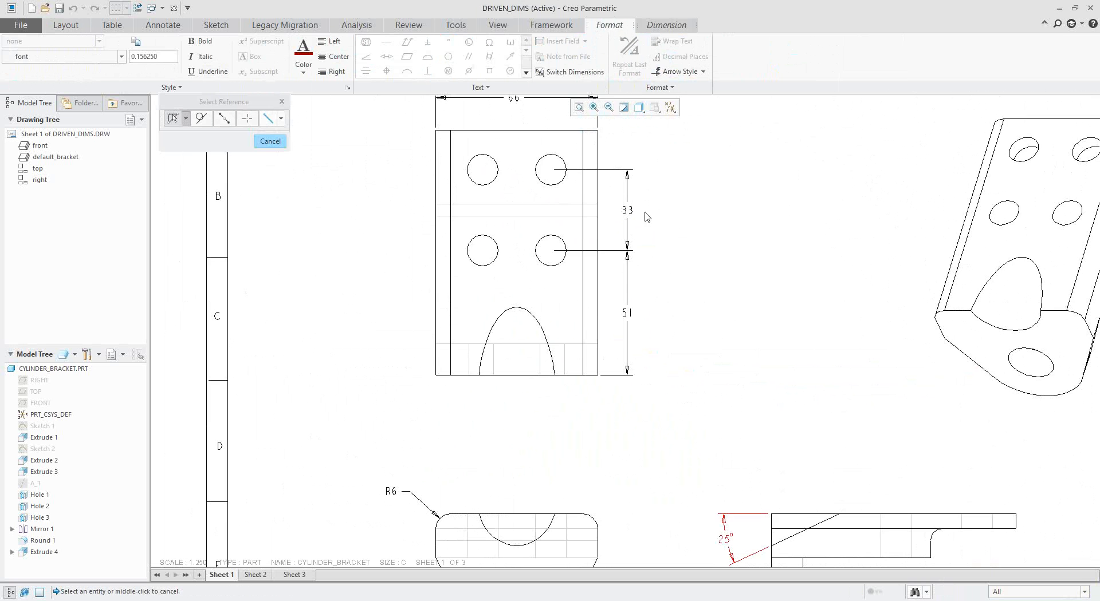
pyautogui.moveTo(643, 211); pyautogui.dragTo(617, 281, button='middle')
pyautogui.scroll(-1, 591, 224)
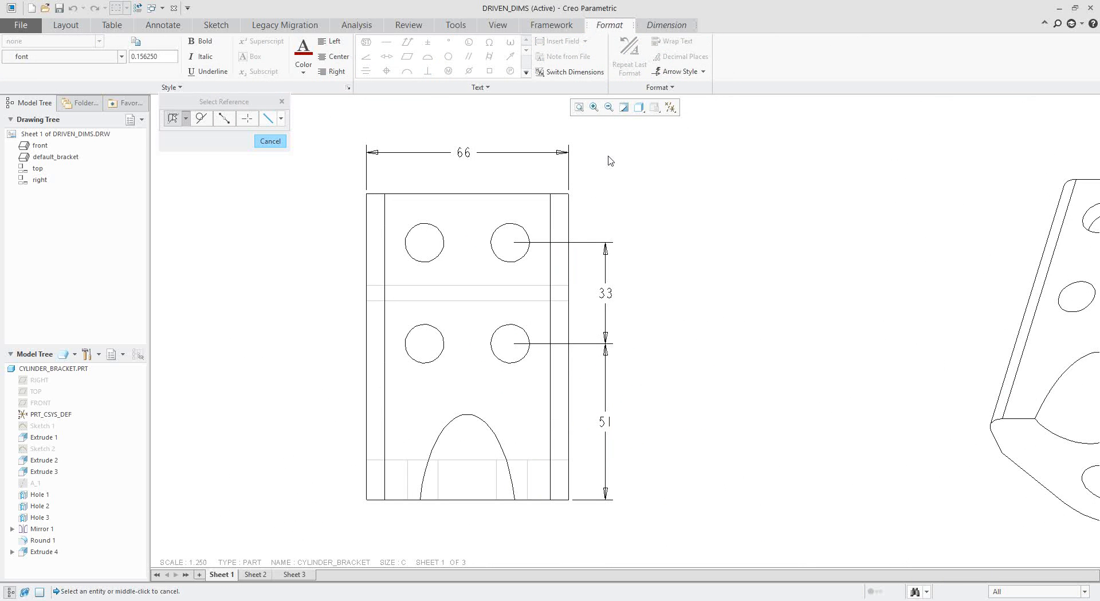
pyautogui.click(672, 156)
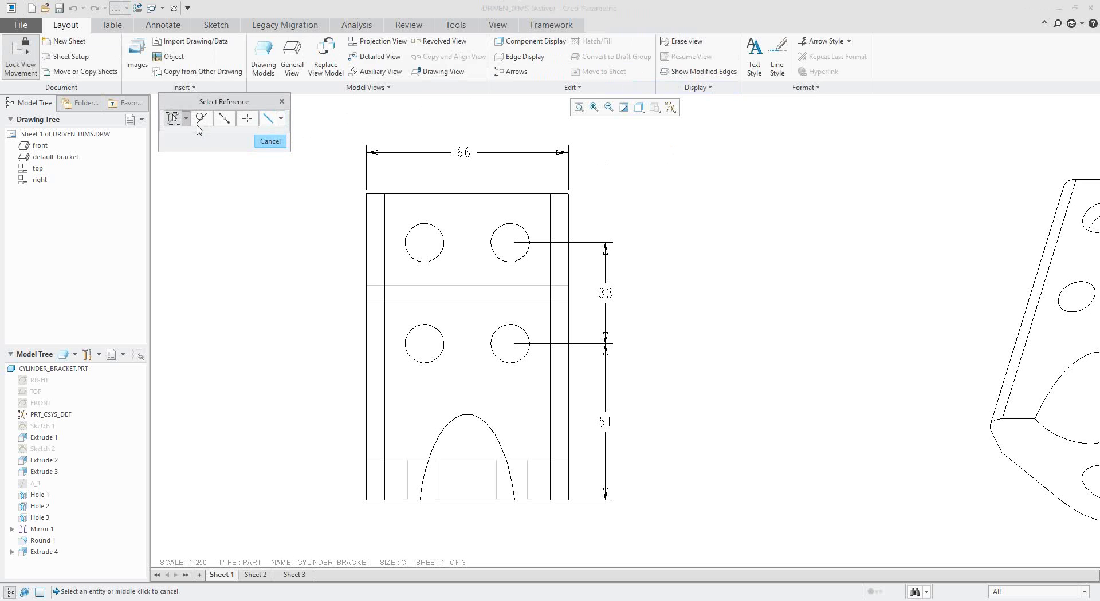
pyautogui.click(444, 256)
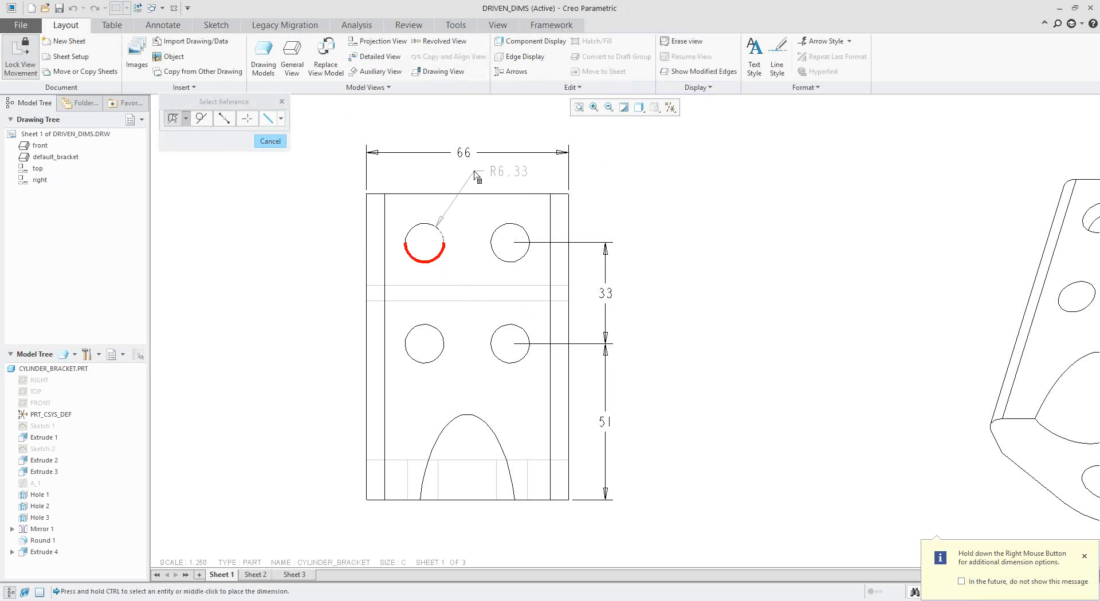
pyautogui.click(200, 118)
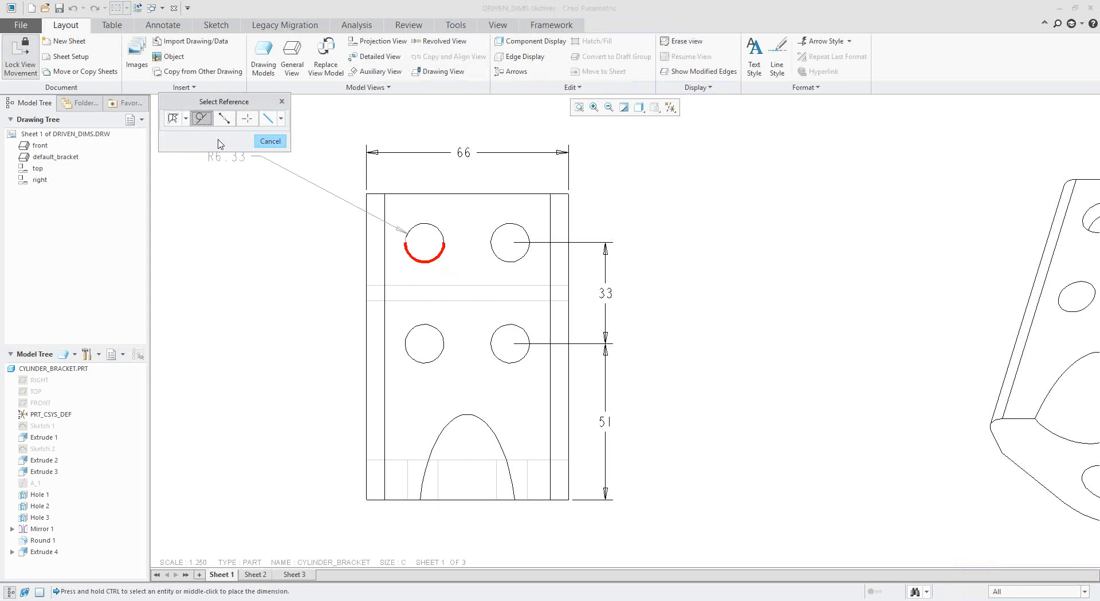
pyautogui.keyDown('ctrl'); pyautogui.click(514, 330); pyautogui.keyUp('ctrl')
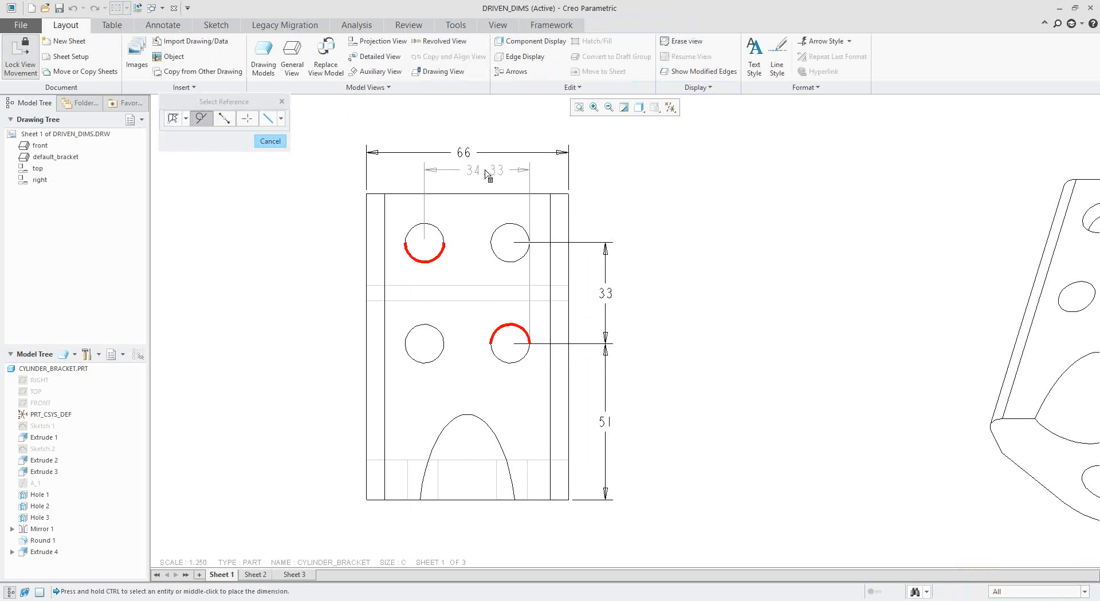
pyautogui.middleClick(485, 174)
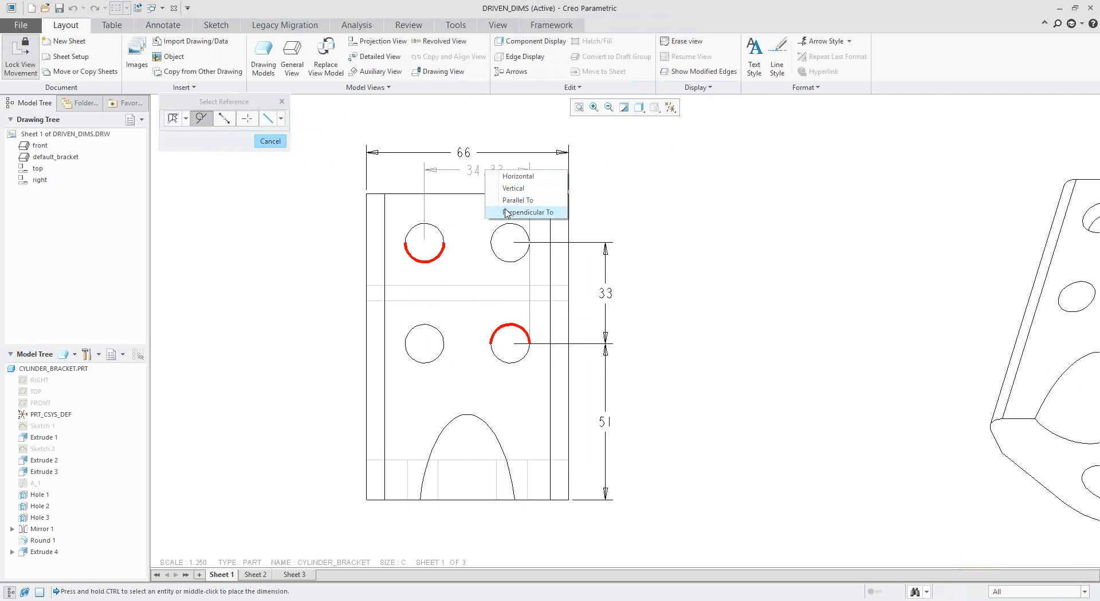
pyautogui.click(512, 176)
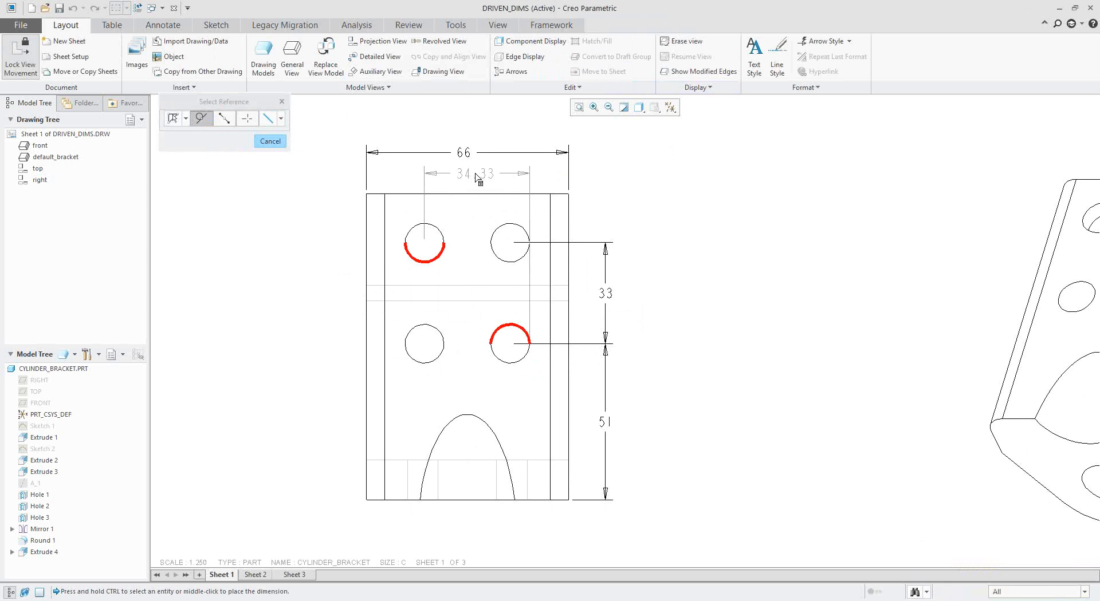
pyautogui.middleClick(479, 175)
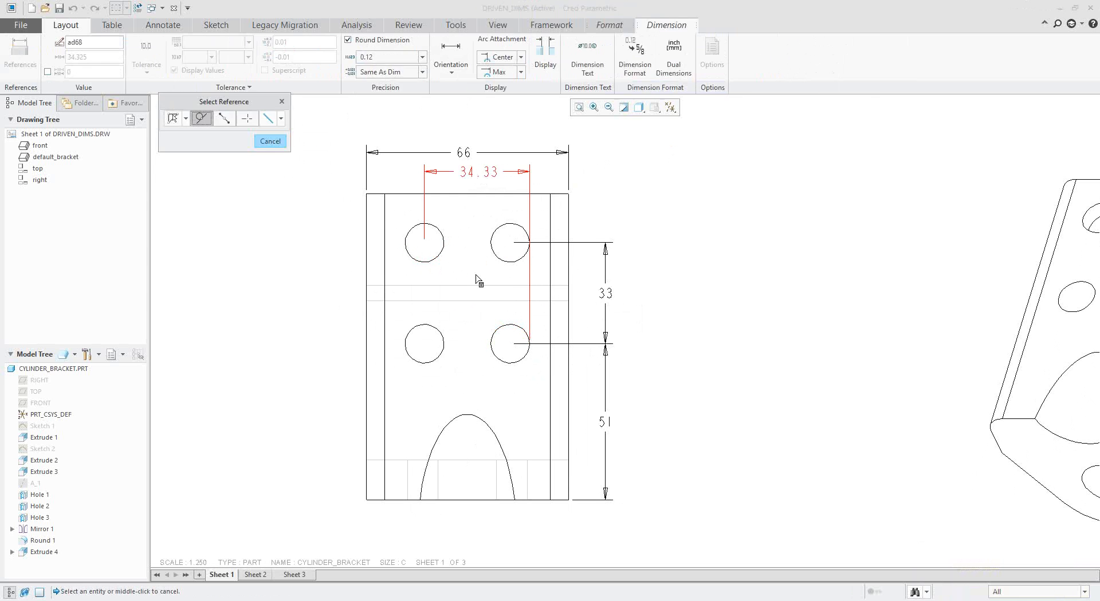
pyautogui.click(344, 239)
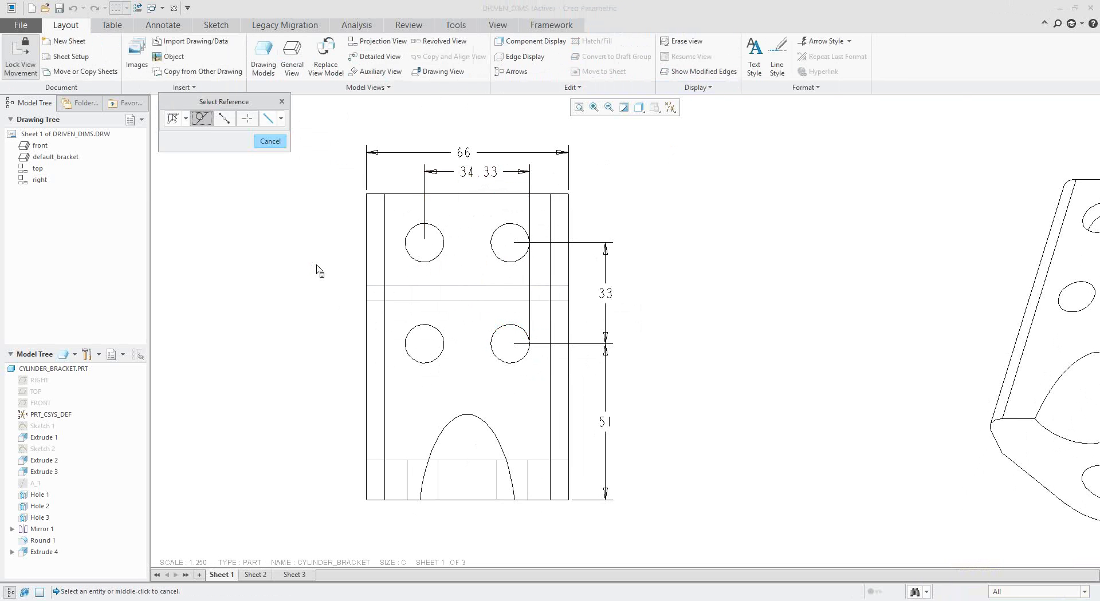
# Set the first arc attachment of the horizontal hole dimension to Max in the four-hole view, keeping the second at Max
pyautogui.middleClick(284, 195)
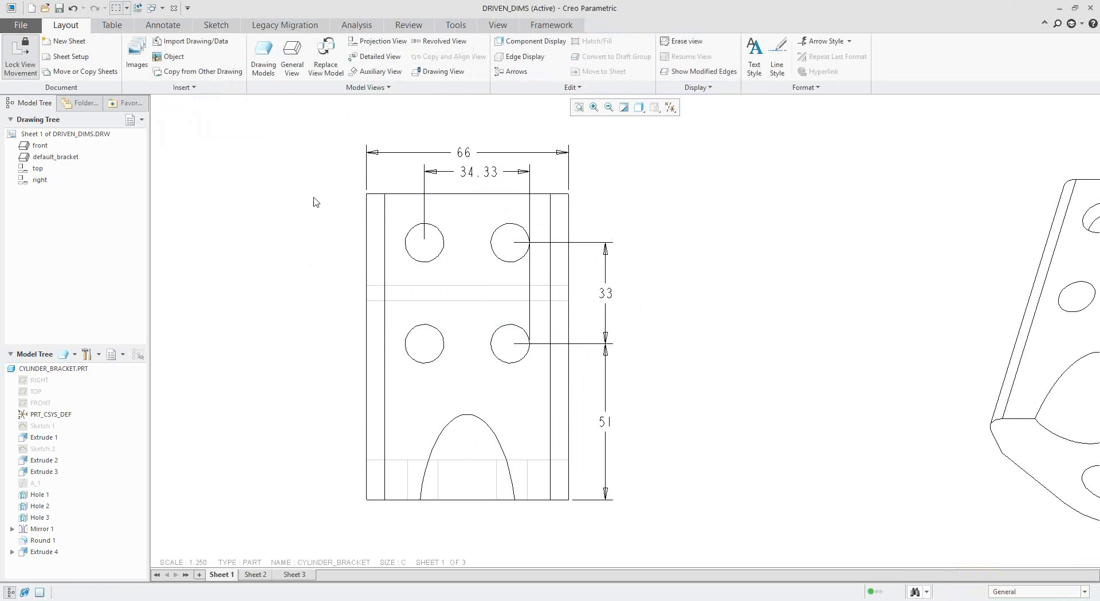
pyautogui.click(480, 181)
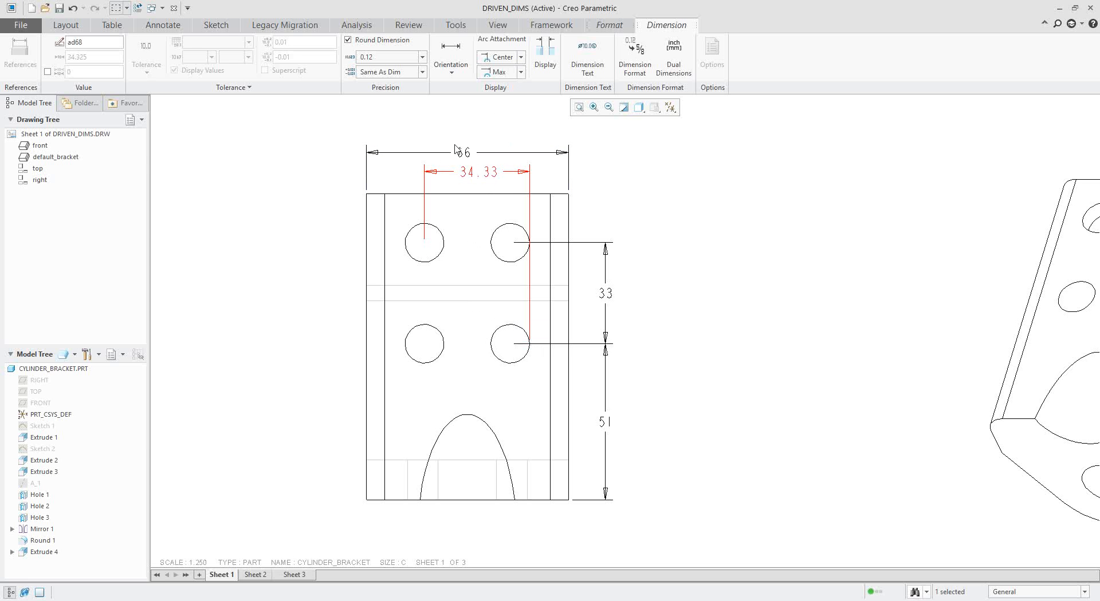
pyautogui.click(440, 161)
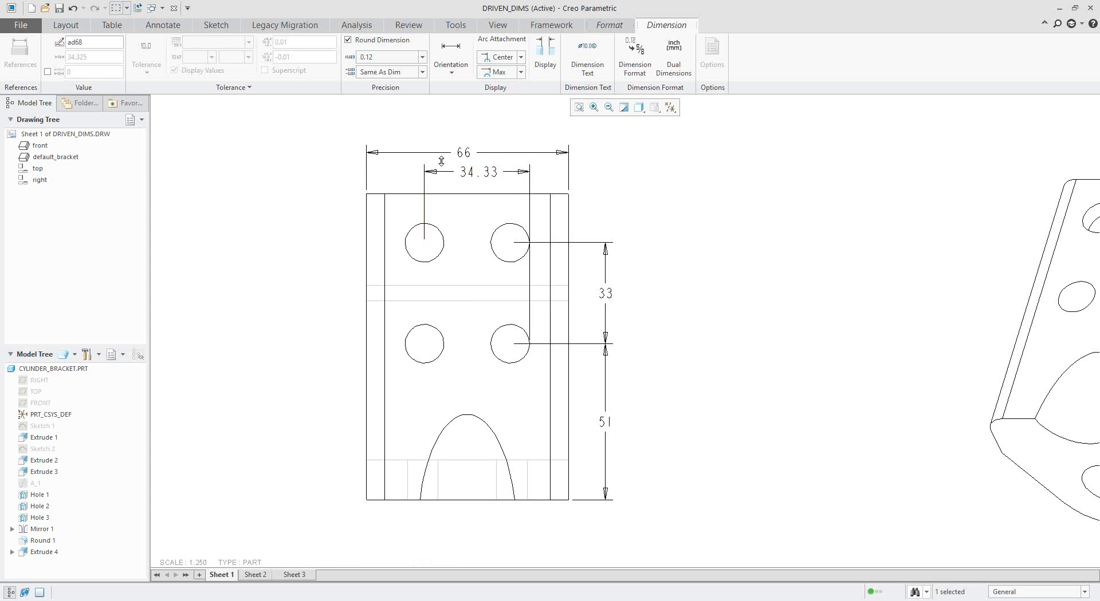
pyautogui.click(521, 57)
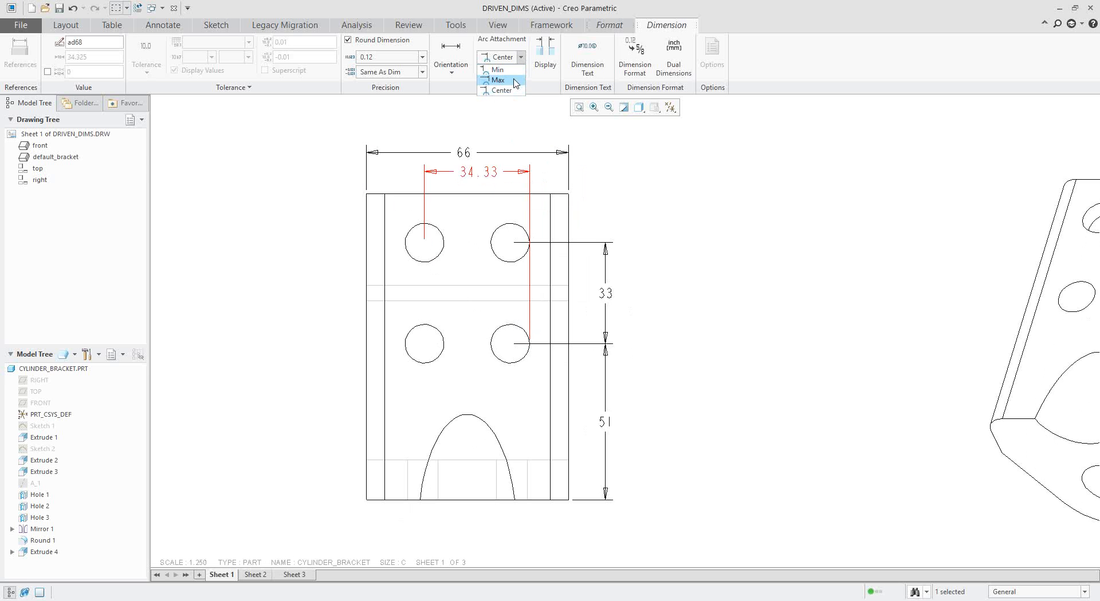
pyautogui.click(518, 80)
pyautogui.click(521, 71)
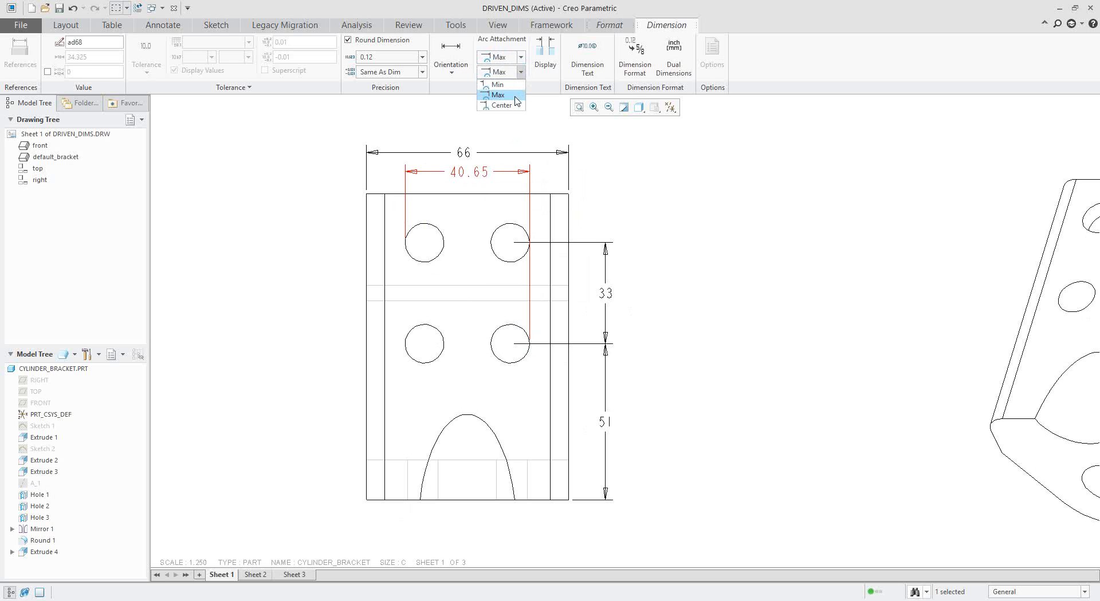
pyautogui.click(522, 135)
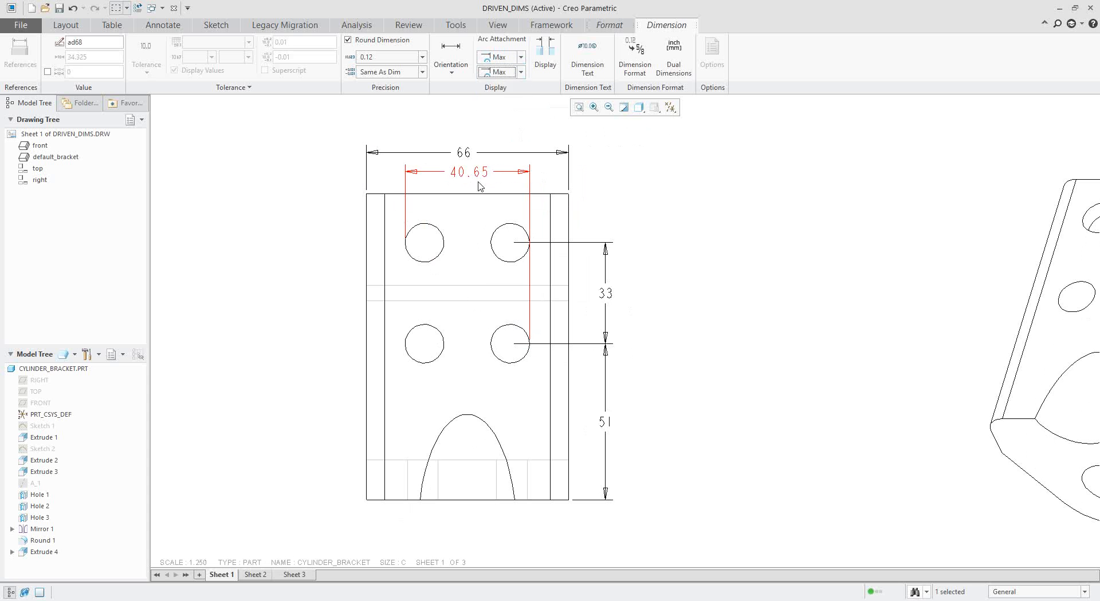
# Set both arc attachments of the horizontal hole dimension to Min and move its value to the right of the extension lines
pyautogui.click(521, 71)
pyautogui.click(516, 85)
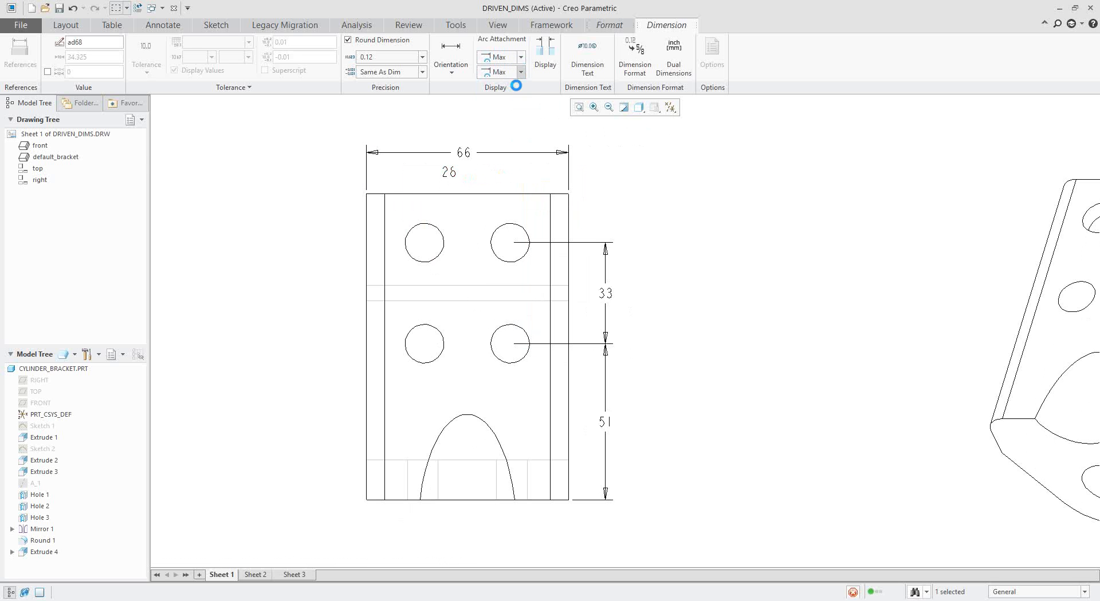
pyautogui.click(520, 56)
pyautogui.click(518, 80)
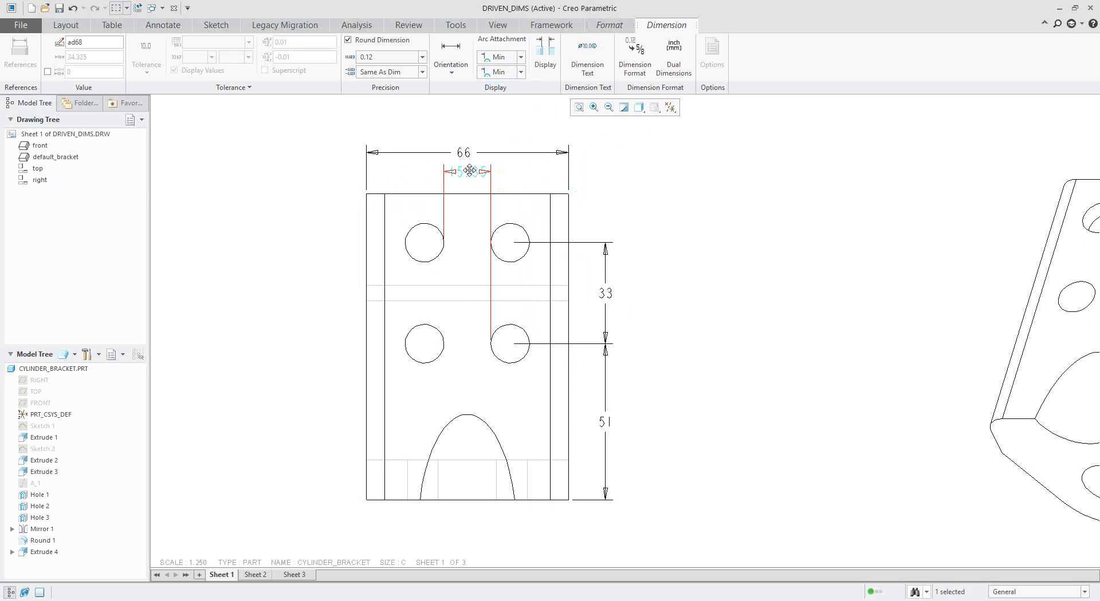
pyautogui.moveTo(474, 171); pyautogui.dragTo(535, 172)
pyautogui.click(663, 203)
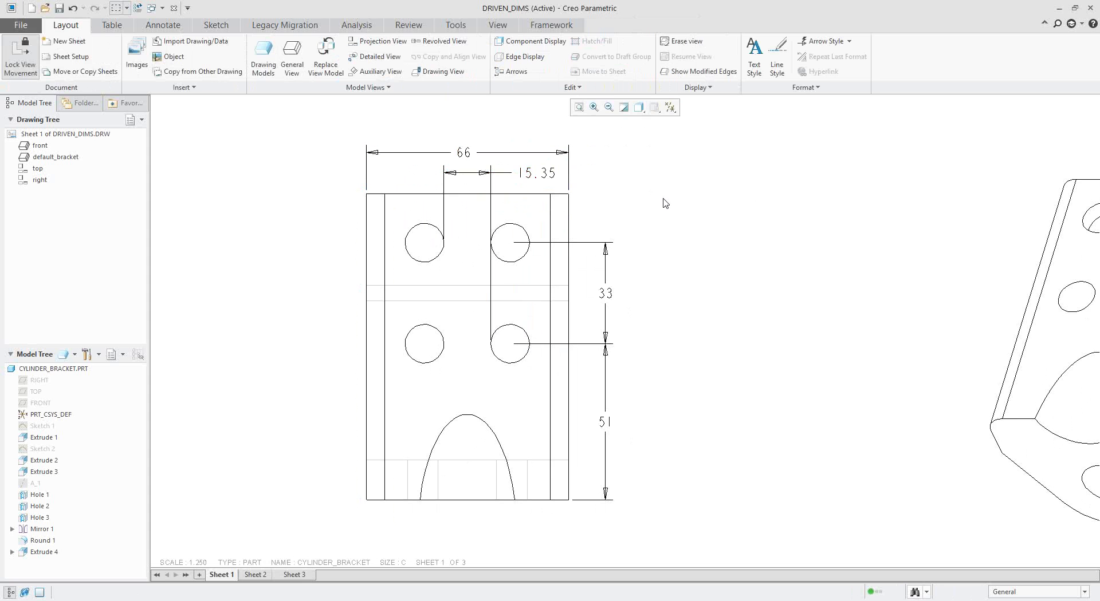
# Dimension vertically from the intersection of the two slanted edges to the top edge in the single-hole view, placing the value right of the part
pyautogui.click(547, 174)
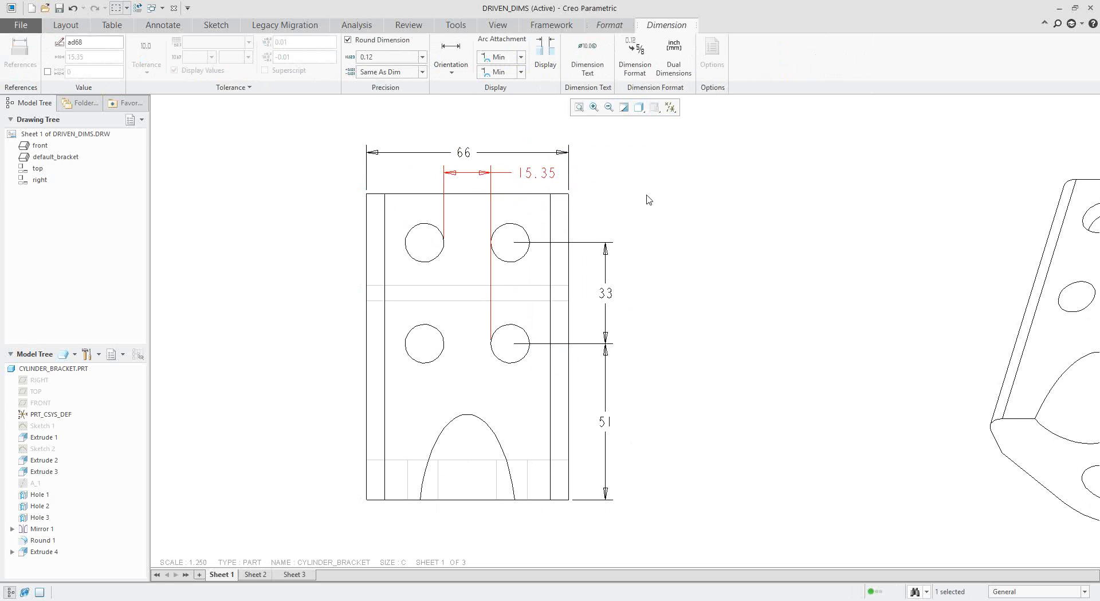
pyautogui.scroll(-3, 646, 316)
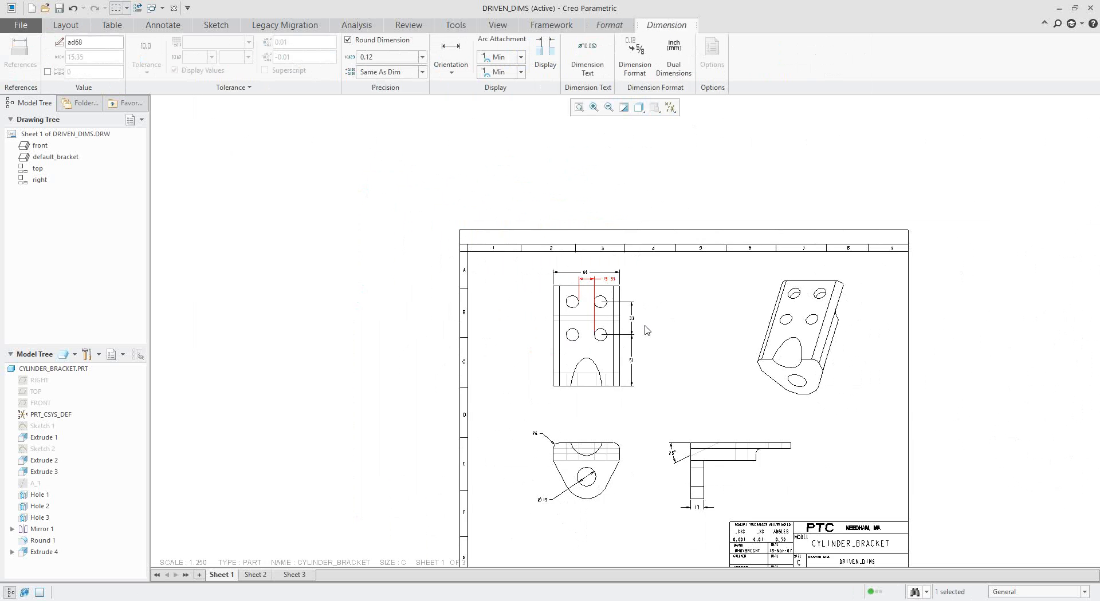
pyautogui.scroll(4, 597, 358)
pyautogui.scroll(2, 658, 350)
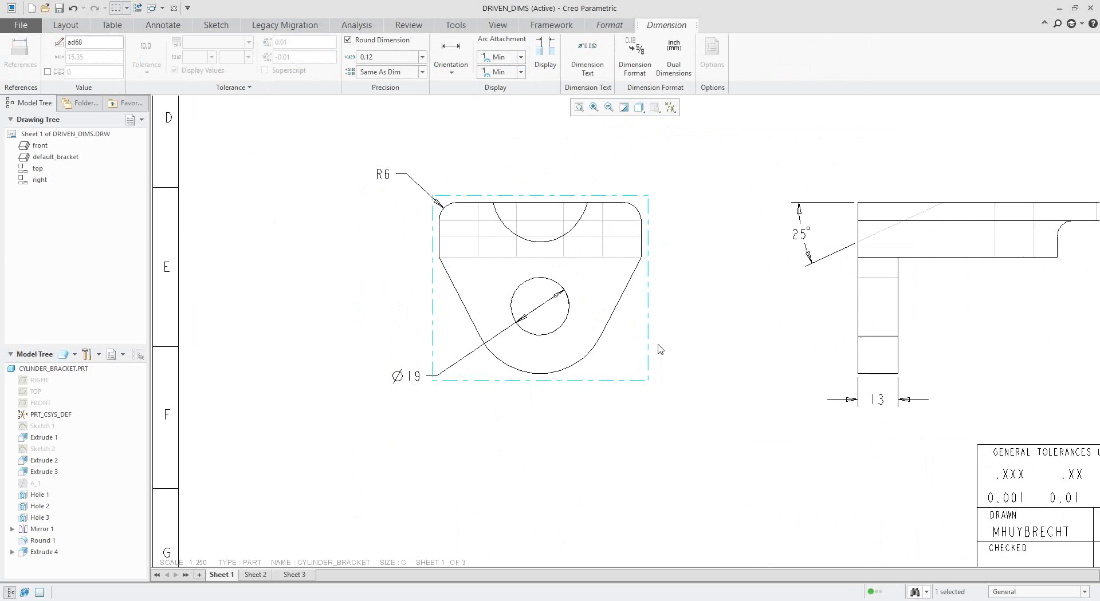
pyautogui.click(471, 137)
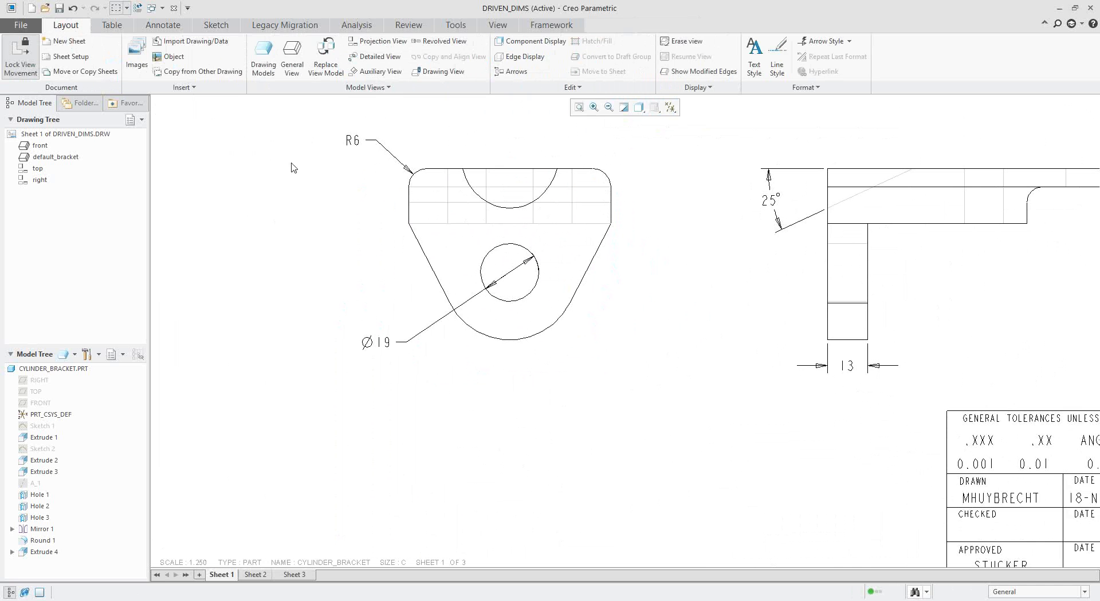
pyautogui.rightClick(325, 214)
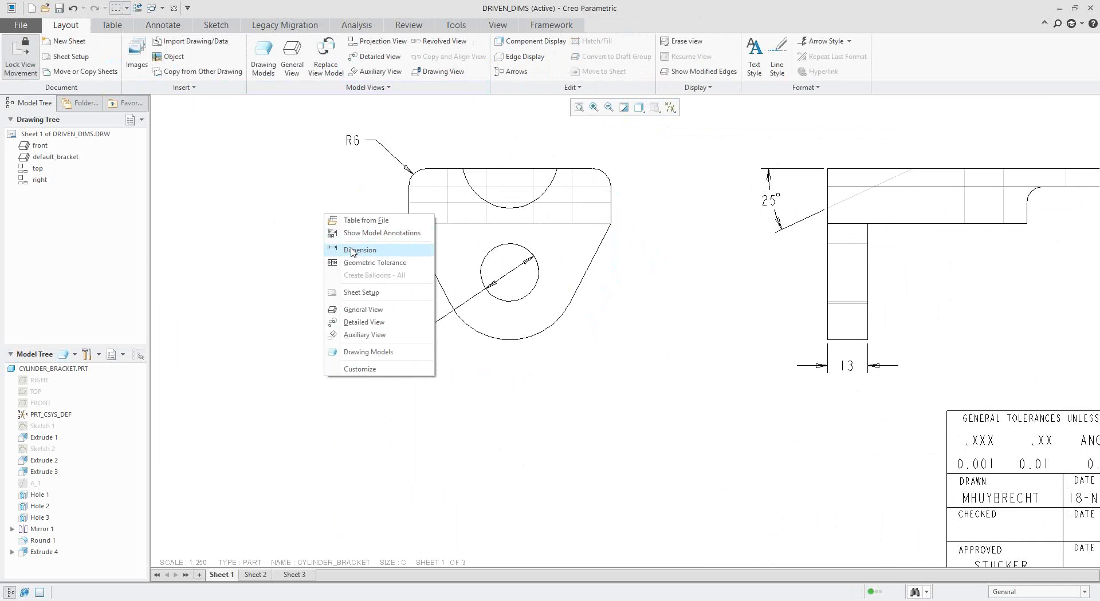
pyautogui.click(355, 252)
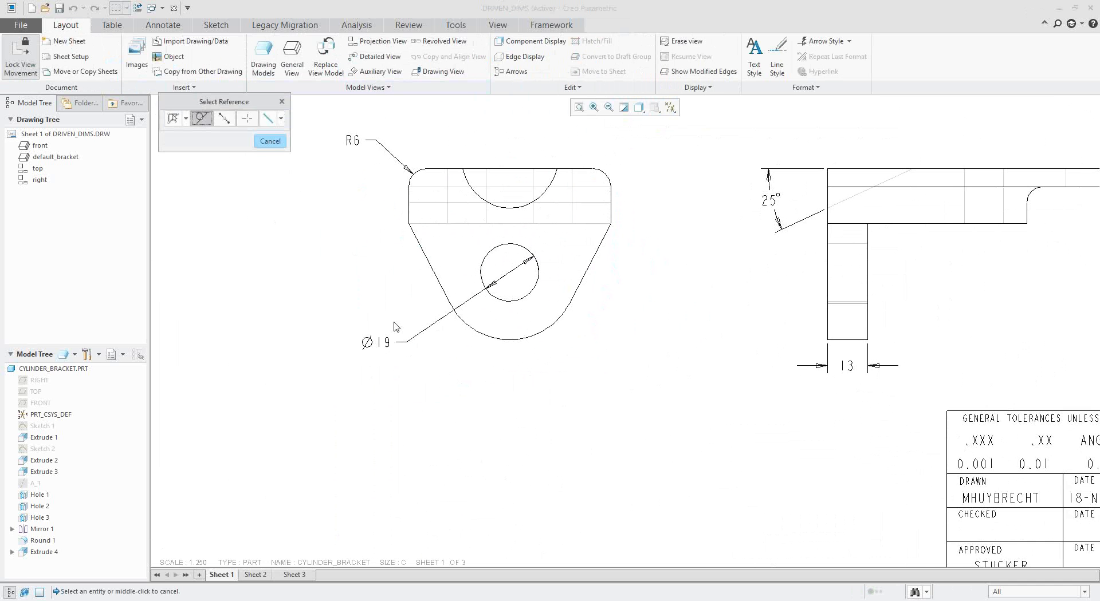
pyautogui.click(251, 119)
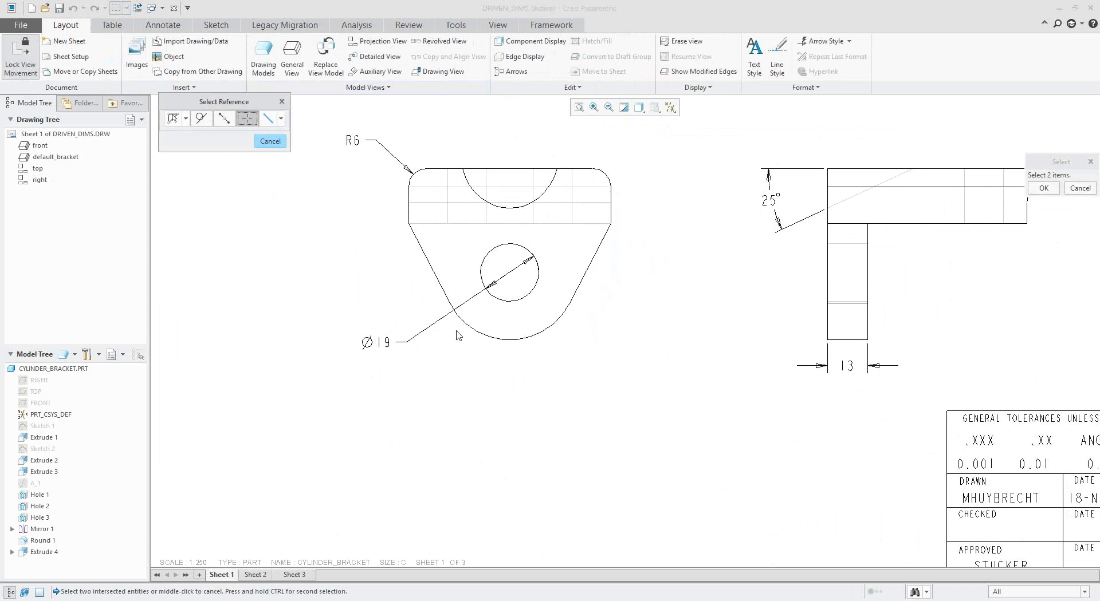
pyautogui.click(584, 277)
pyautogui.keyDown('ctrl'); pyautogui.click(436, 276); pyautogui.keyUp('ctrl')
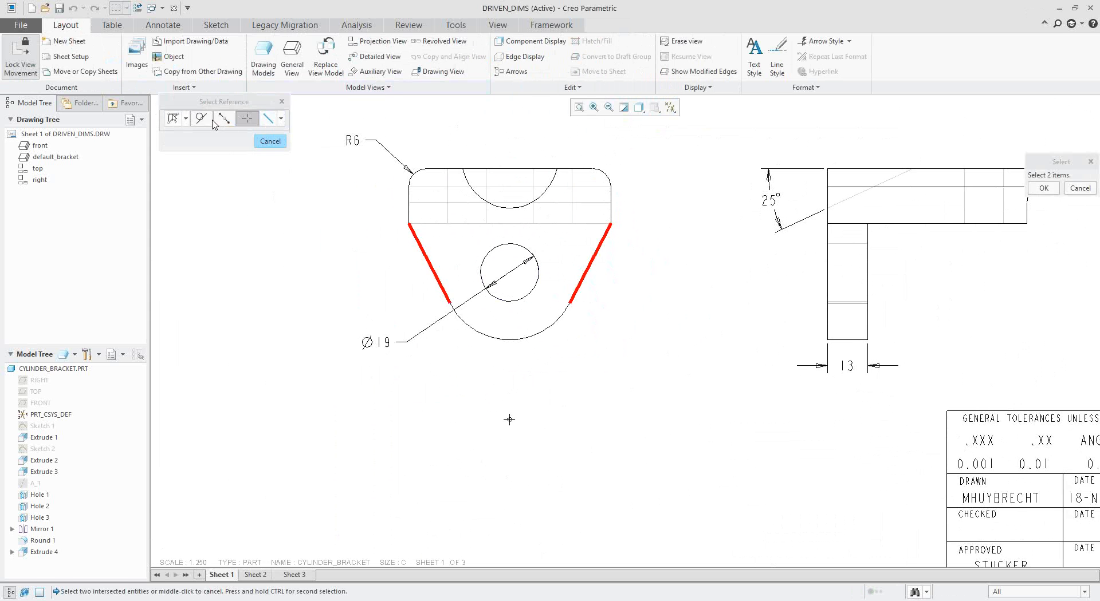
pyautogui.click(172, 118)
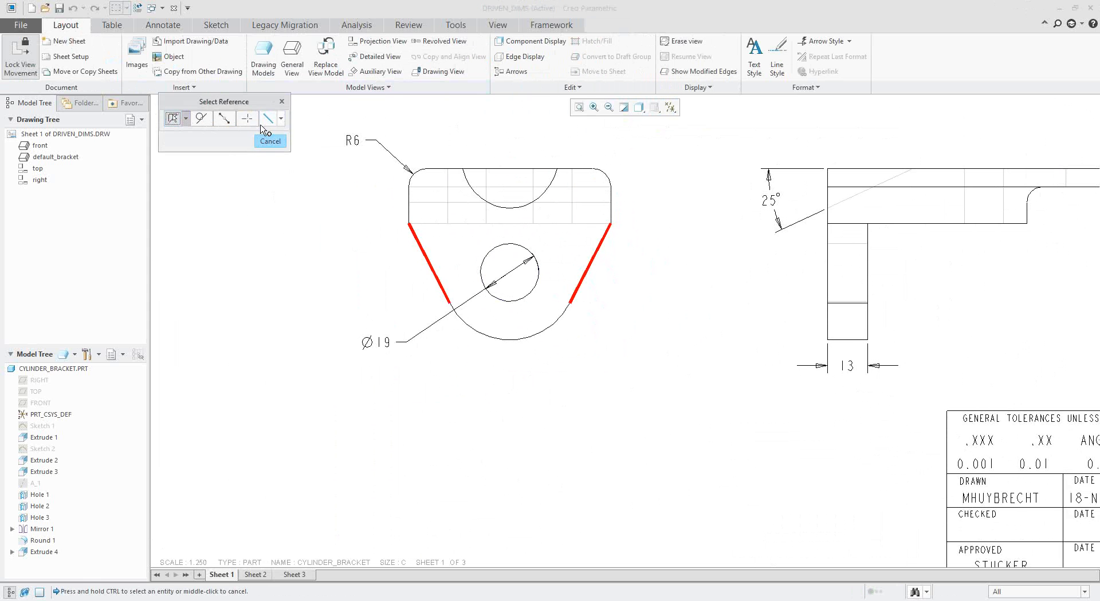
pyautogui.click(569, 169)
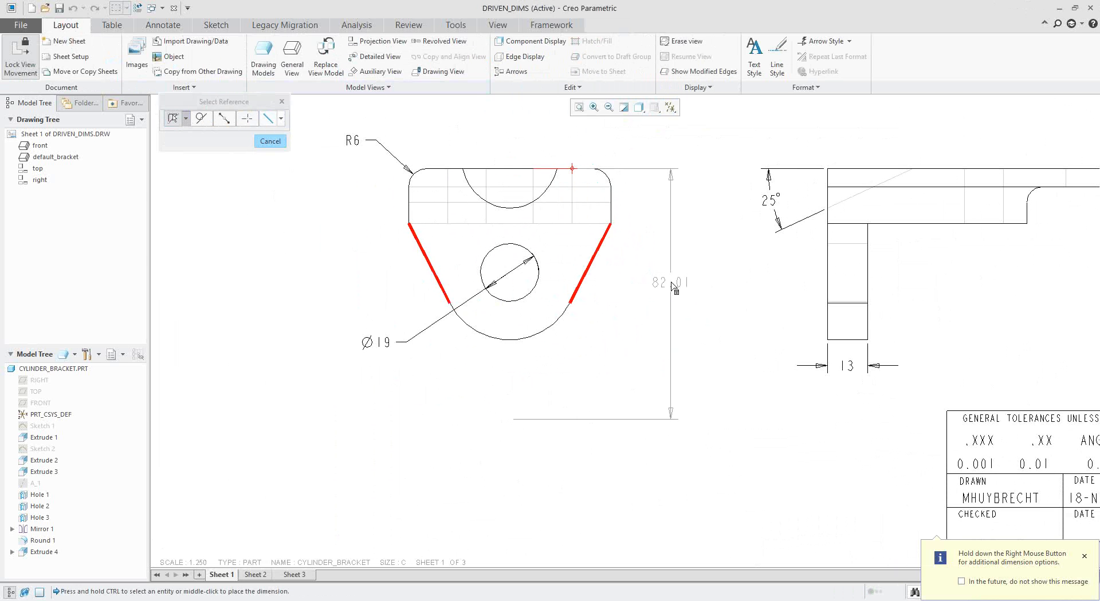
pyautogui.middleClick(674, 287)
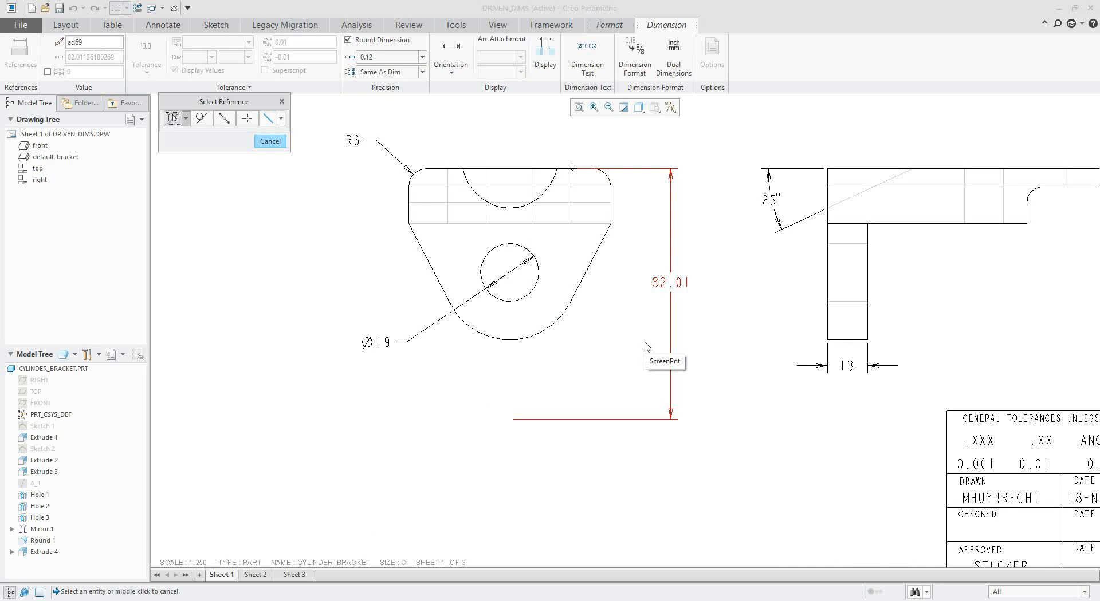
pyautogui.click(270, 141)
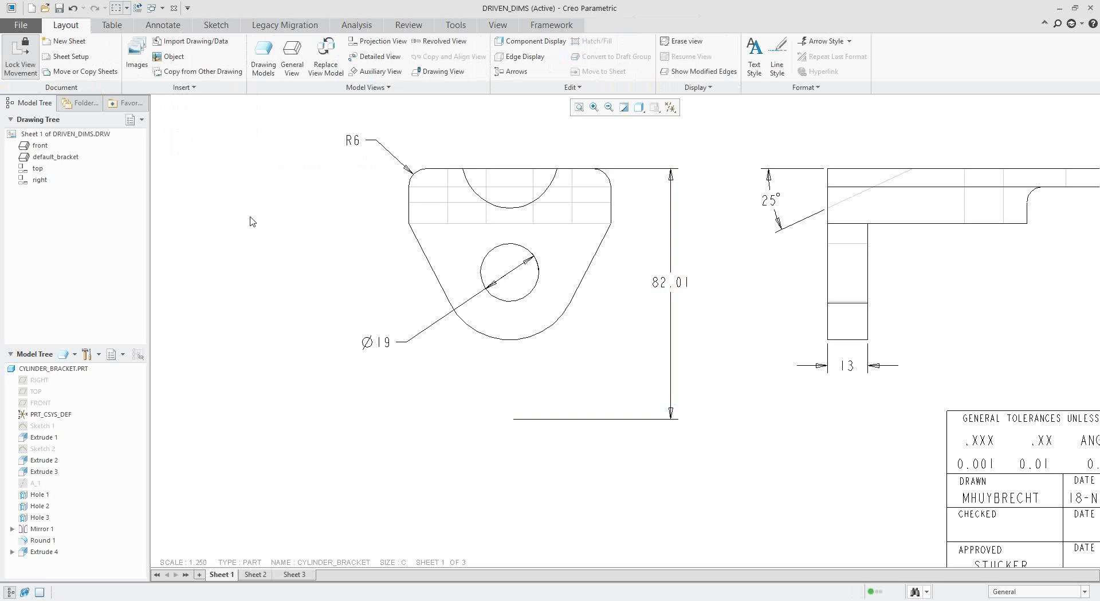
# Switch to the GEARBOX_REAR.DRW drawing window
pyautogui.click(162, 8)
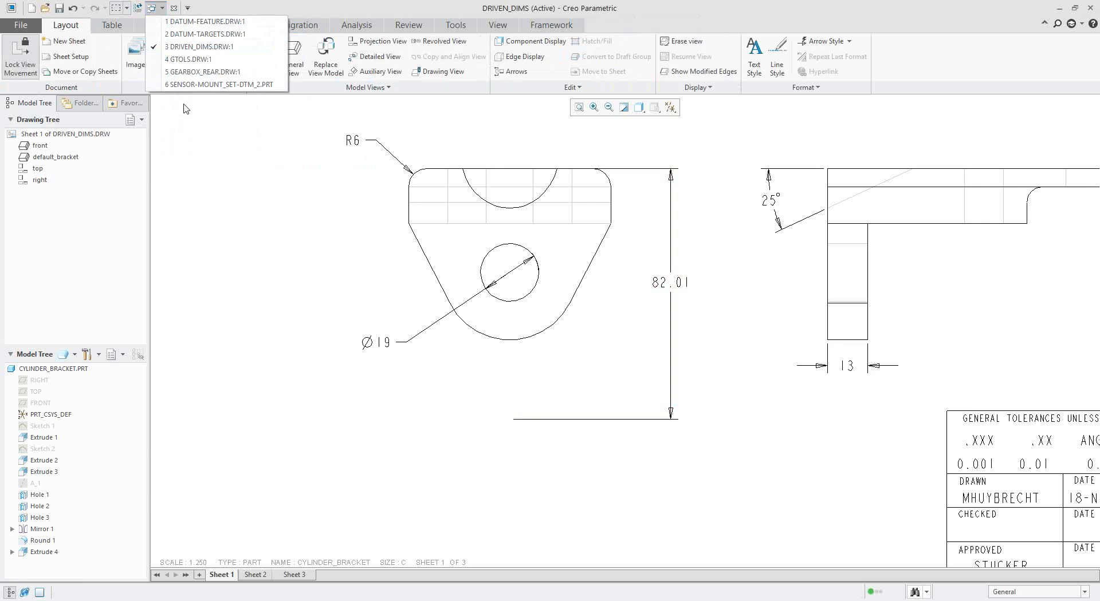
pyautogui.click(185, 74)
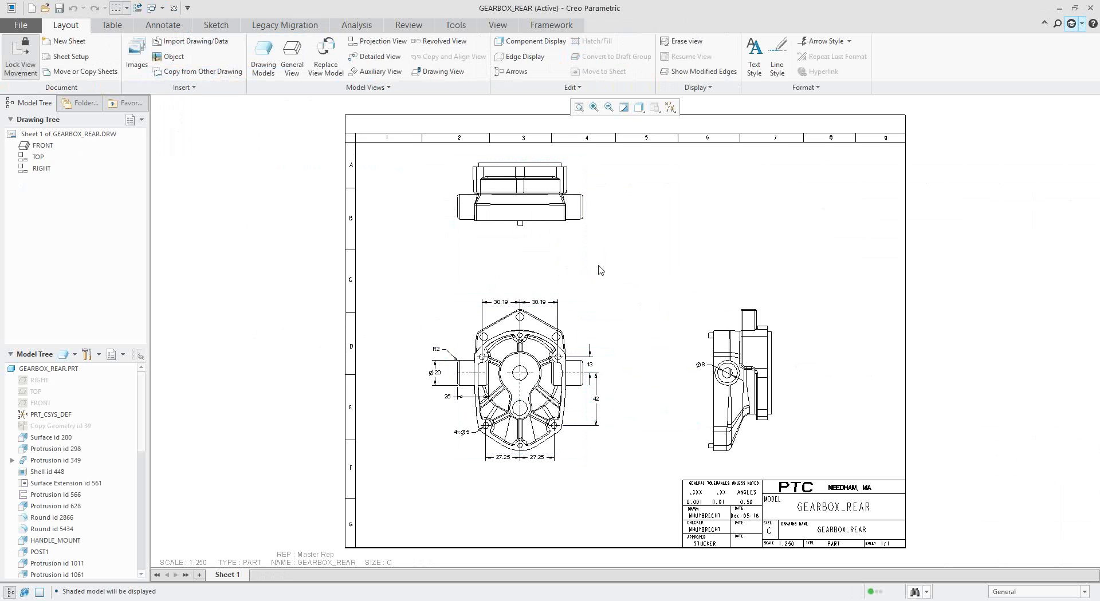
pyautogui.rightClick(644, 273)
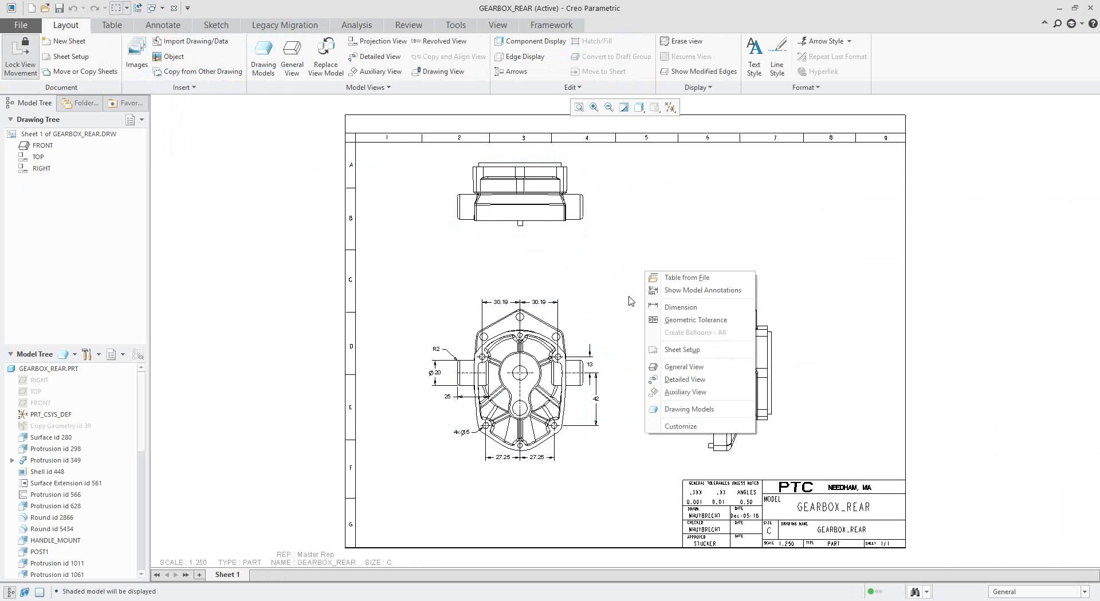
pyautogui.click(629, 297)
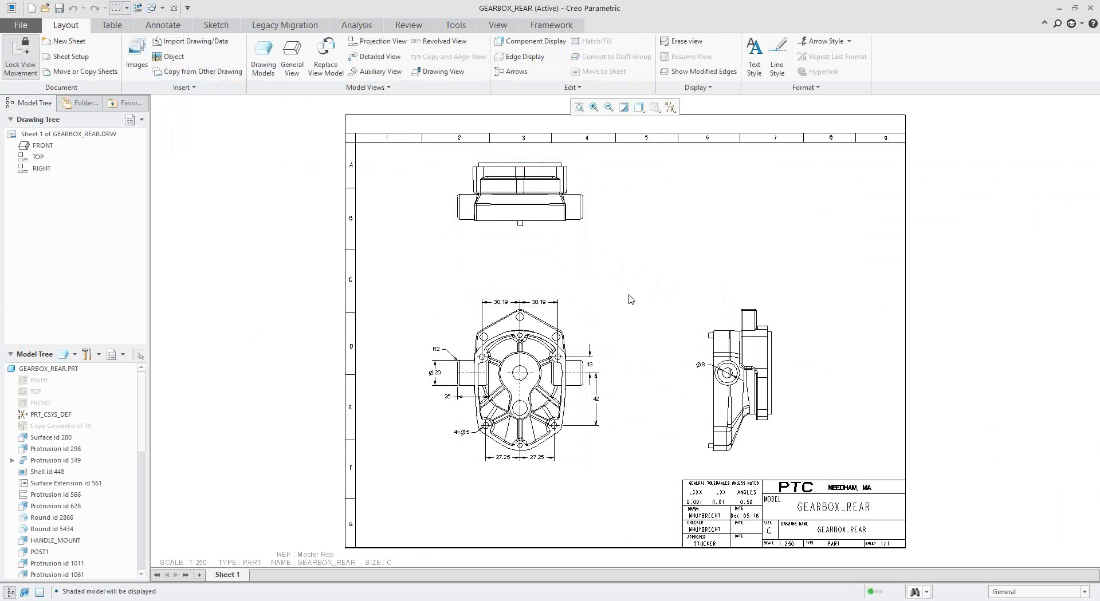
# Replace the model in the FRONT view and its dependent views with the family table instance GEARBOX_REAR_W_O_HANDLES
pyautogui.click(321, 73)
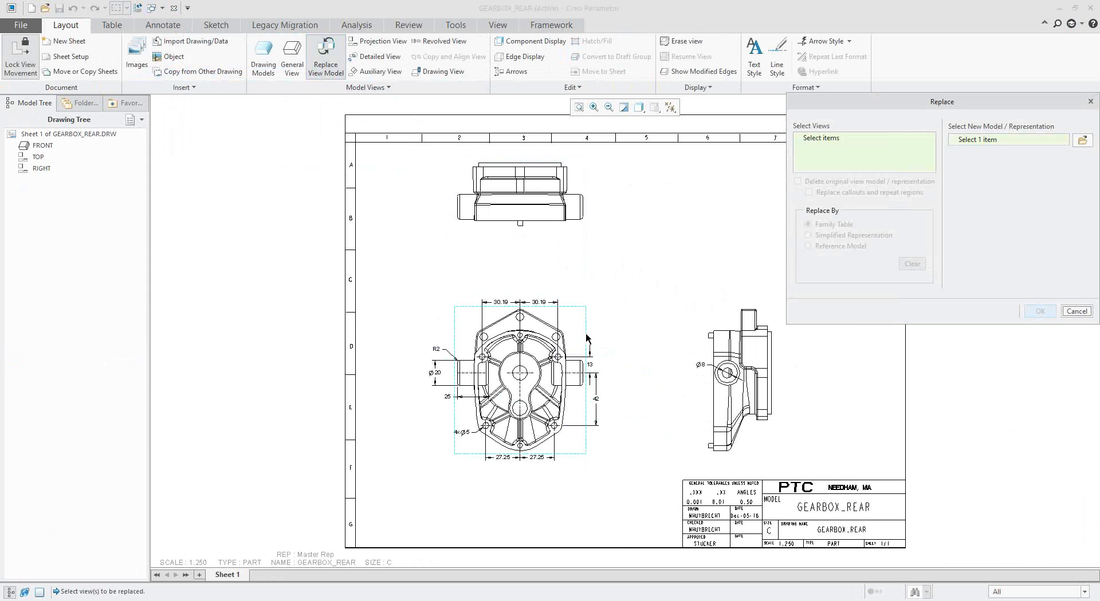
pyautogui.click(587, 339)
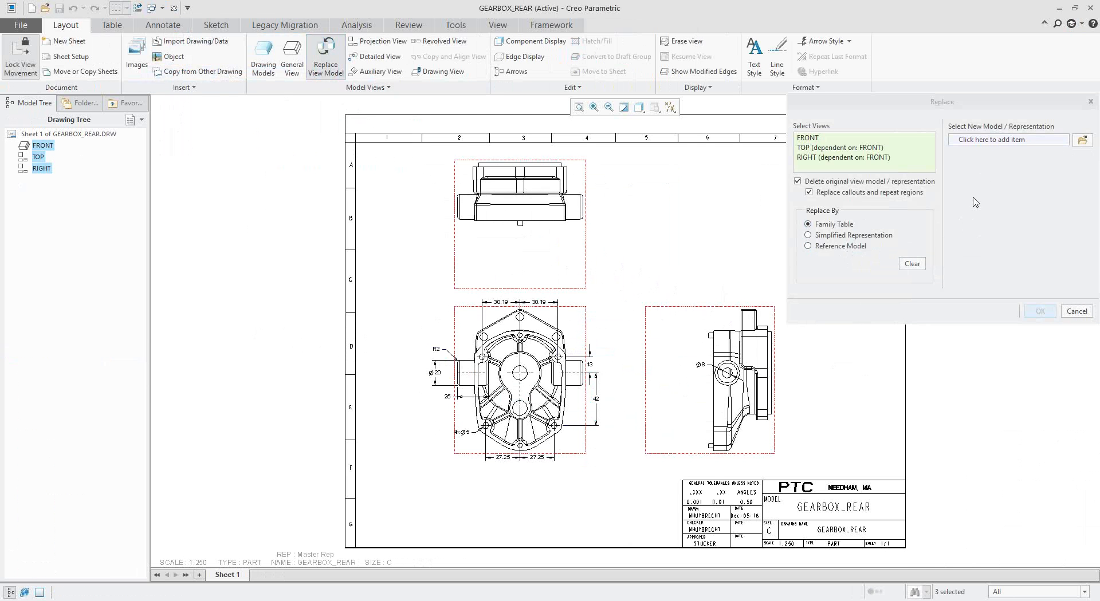
pyautogui.click(1082, 140)
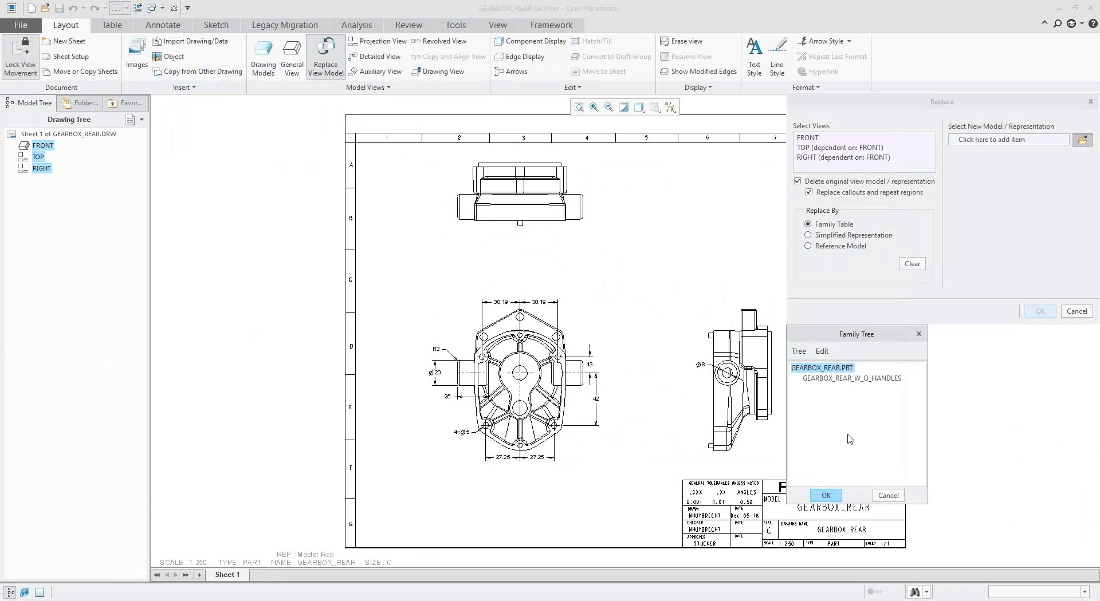
pyautogui.click(857, 380)
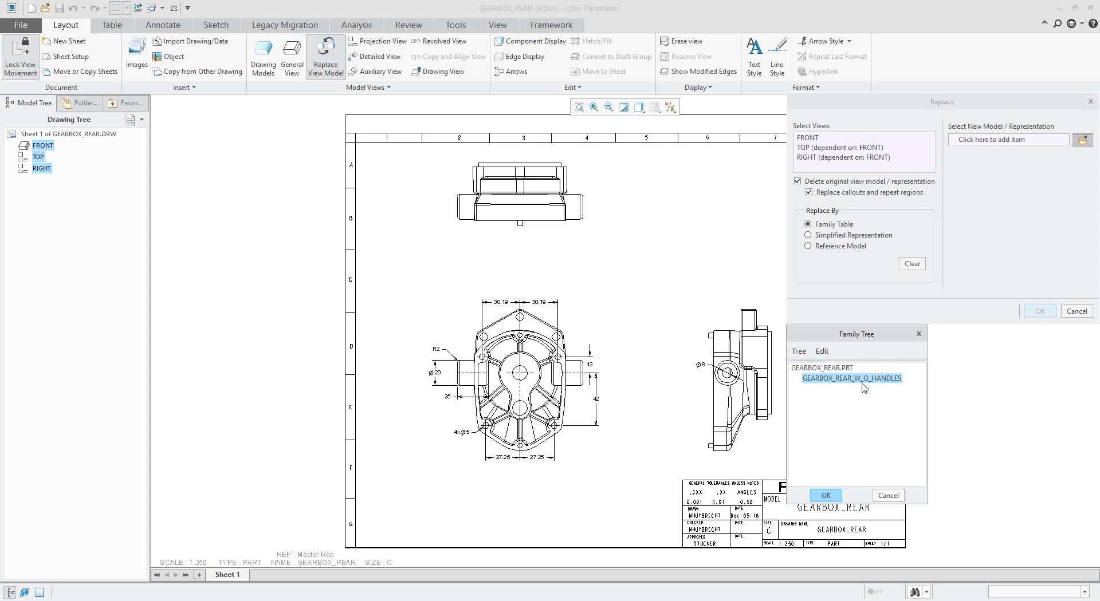
pyautogui.click(825, 495)
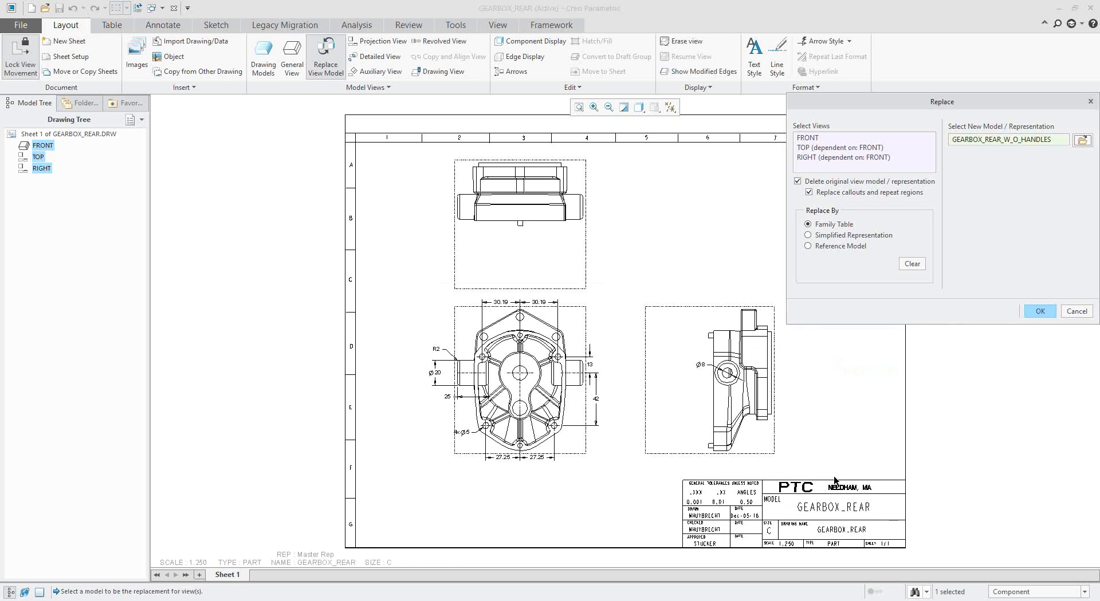
pyautogui.click(1037, 311)
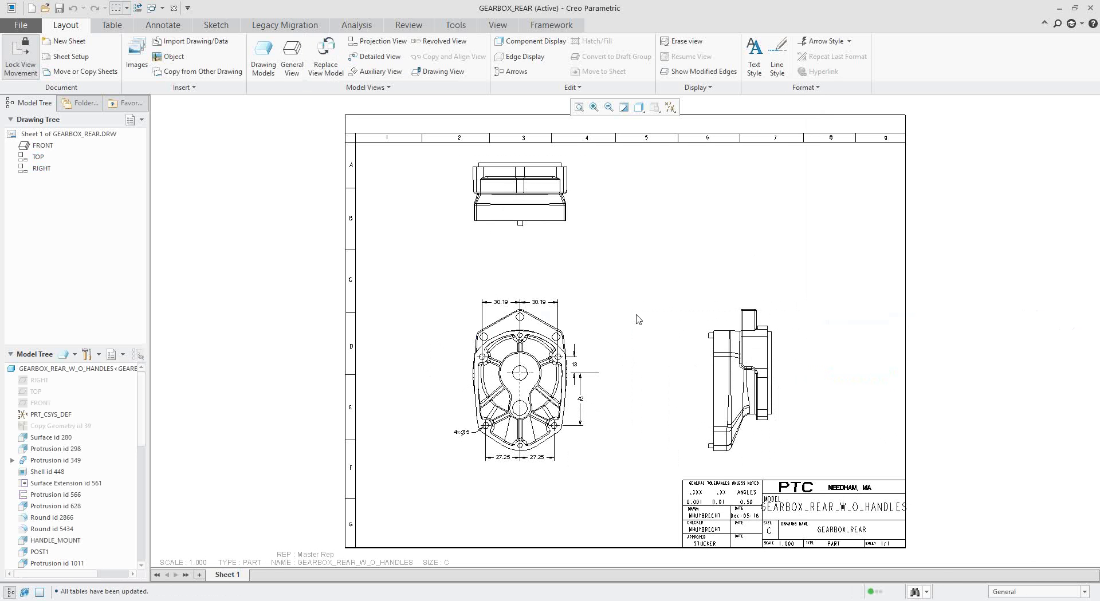
# Replace the model in the FRONT view and its dependent views with the family table generic GEARBOX_REAR.PRT
pyautogui.click(571, 324)
pyautogui.rightClick(570, 324)
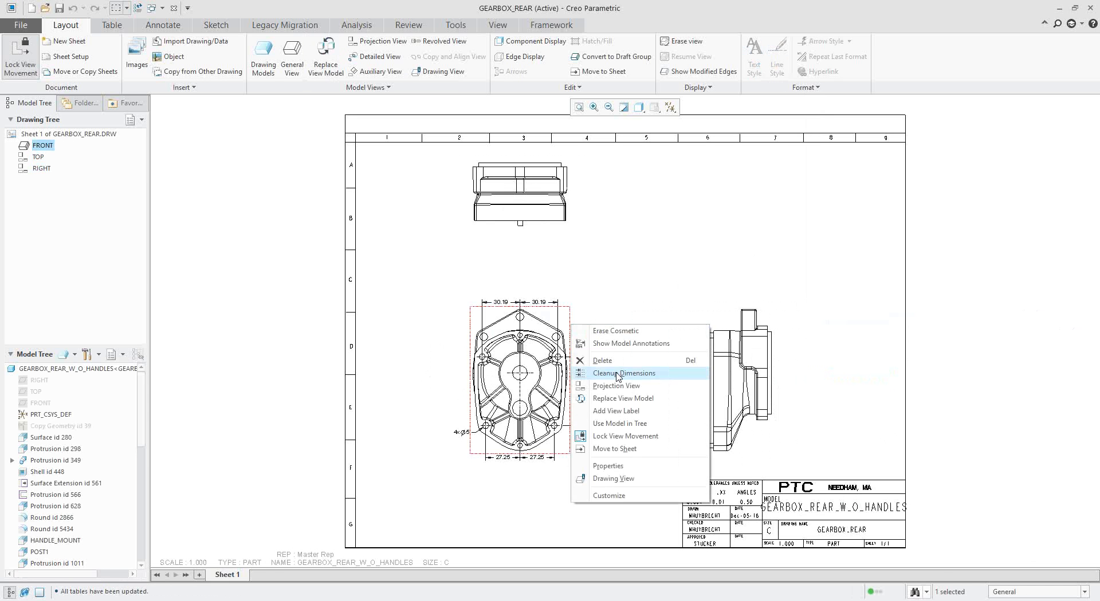
pyautogui.click(611, 399)
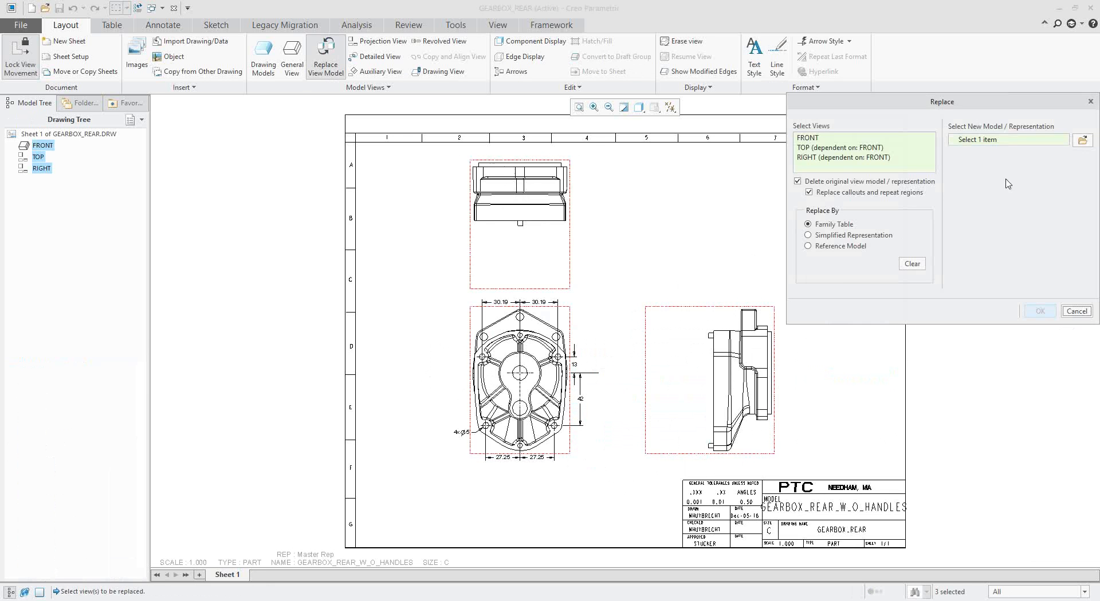
pyautogui.click(1082, 139)
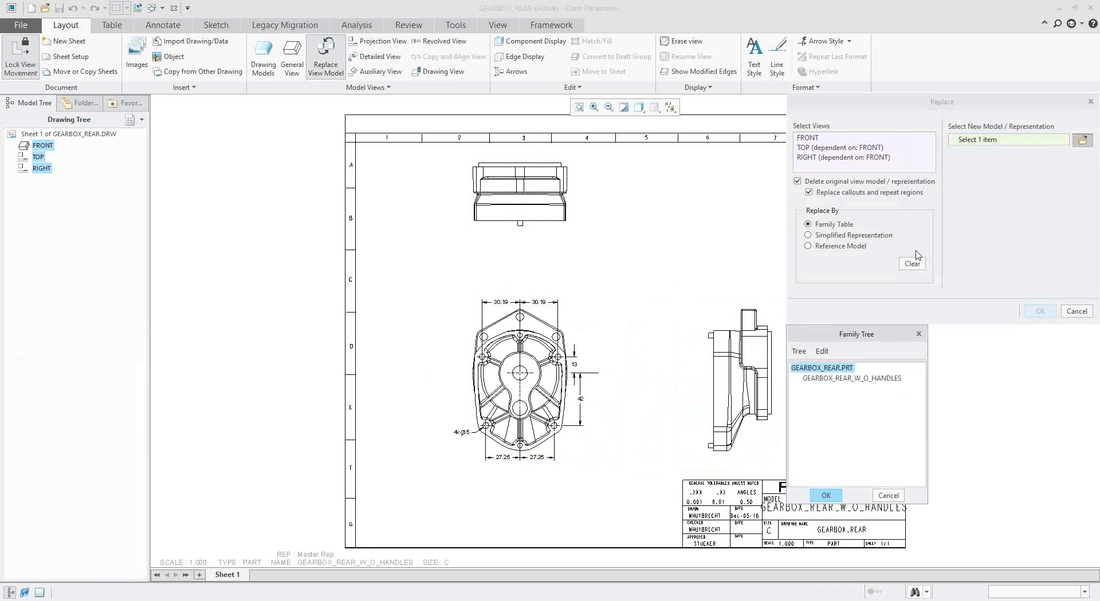
pyautogui.click(835, 501)
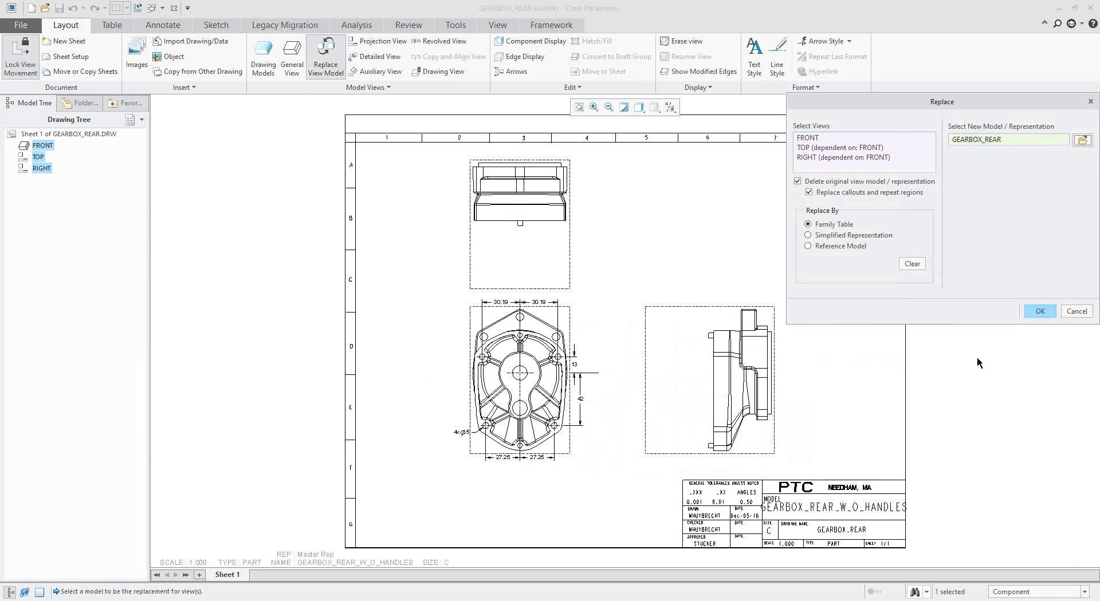
pyautogui.click(1038, 316)
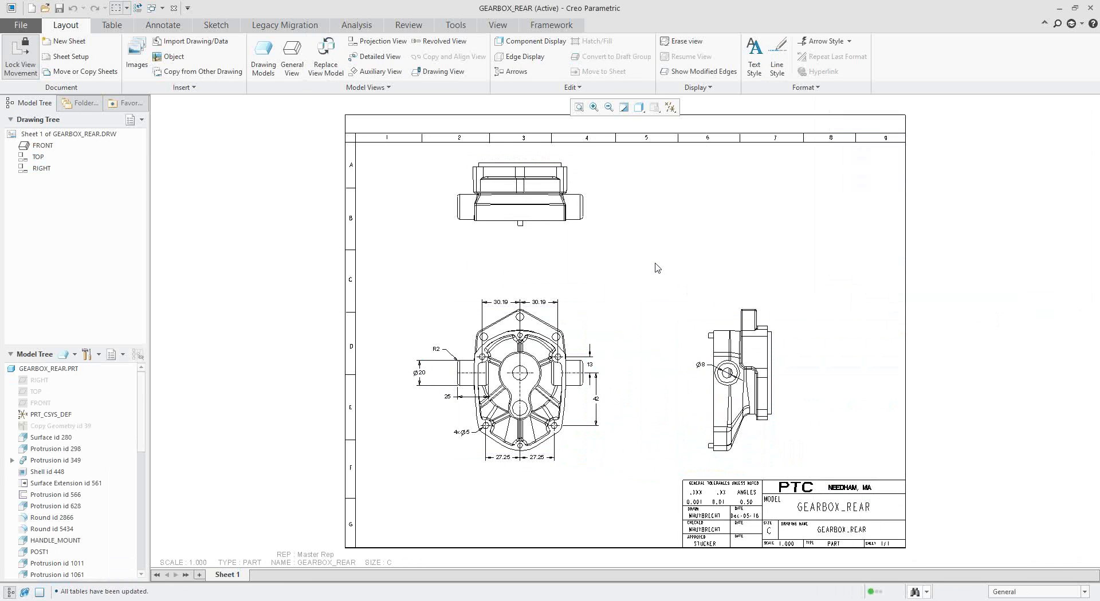
# Replace the model in the FRONT view and its dependent views with the simplified representation HOLES_FILLED
pyautogui.click(584, 325)
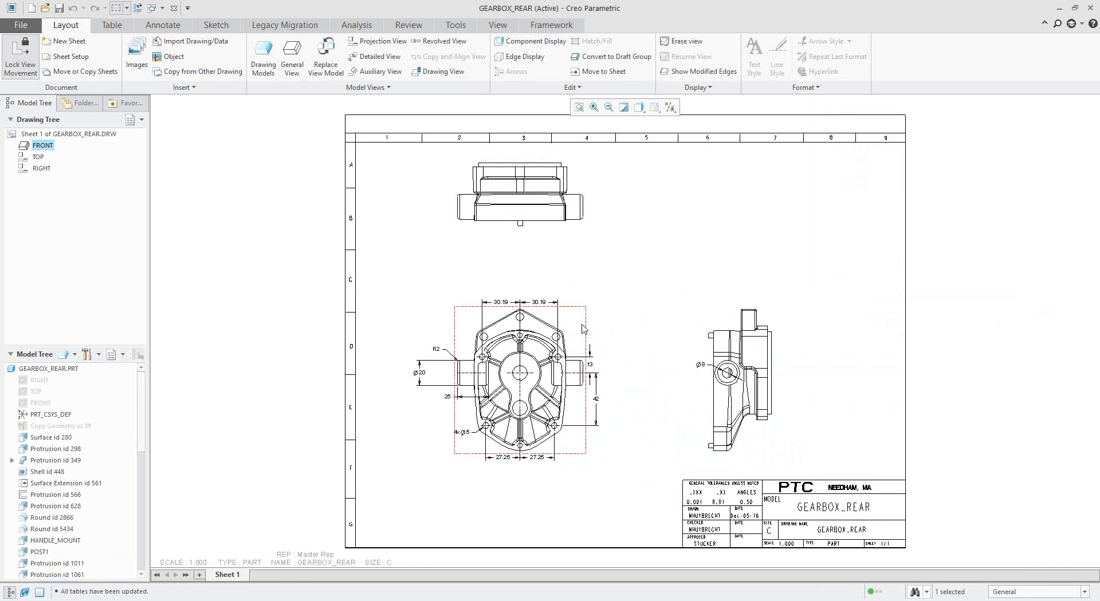
pyautogui.rightClick(626, 291)
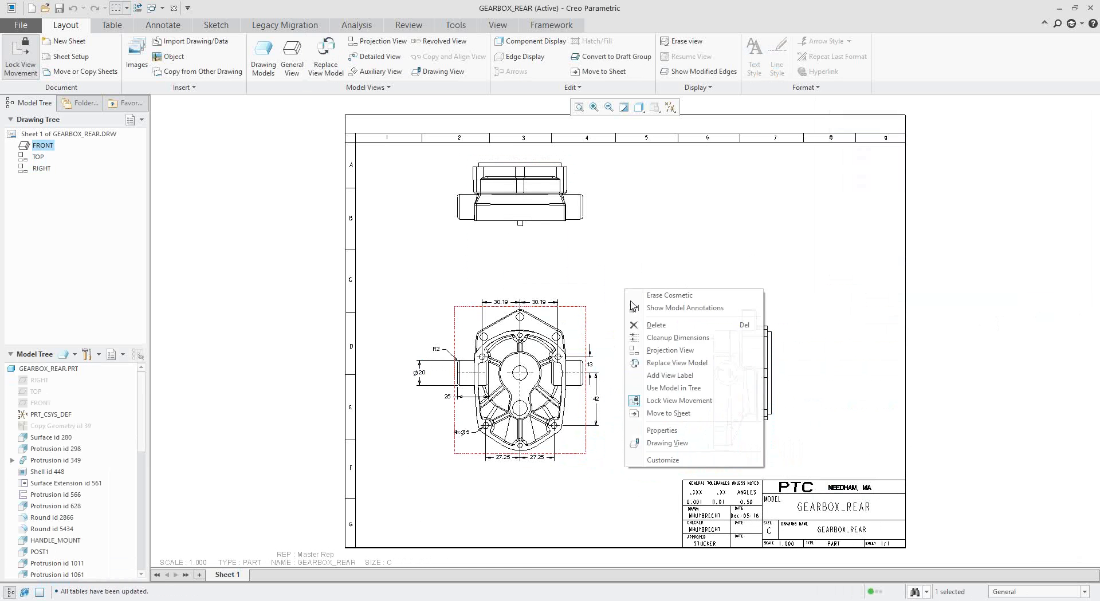
pyautogui.click(650, 363)
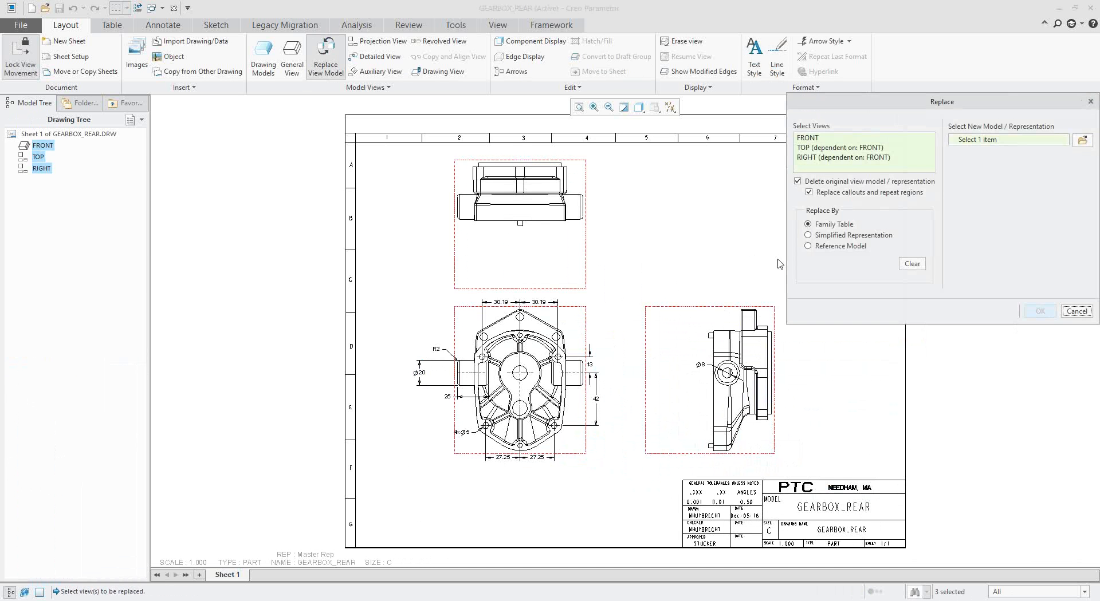
pyautogui.click(855, 236)
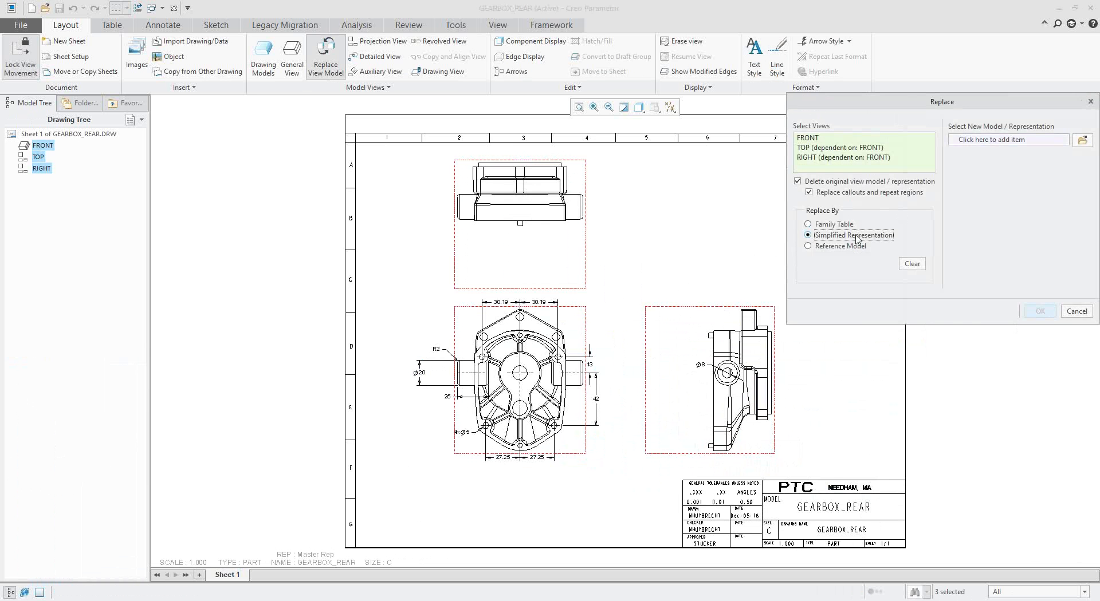
pyautogui.click(1062, 139)
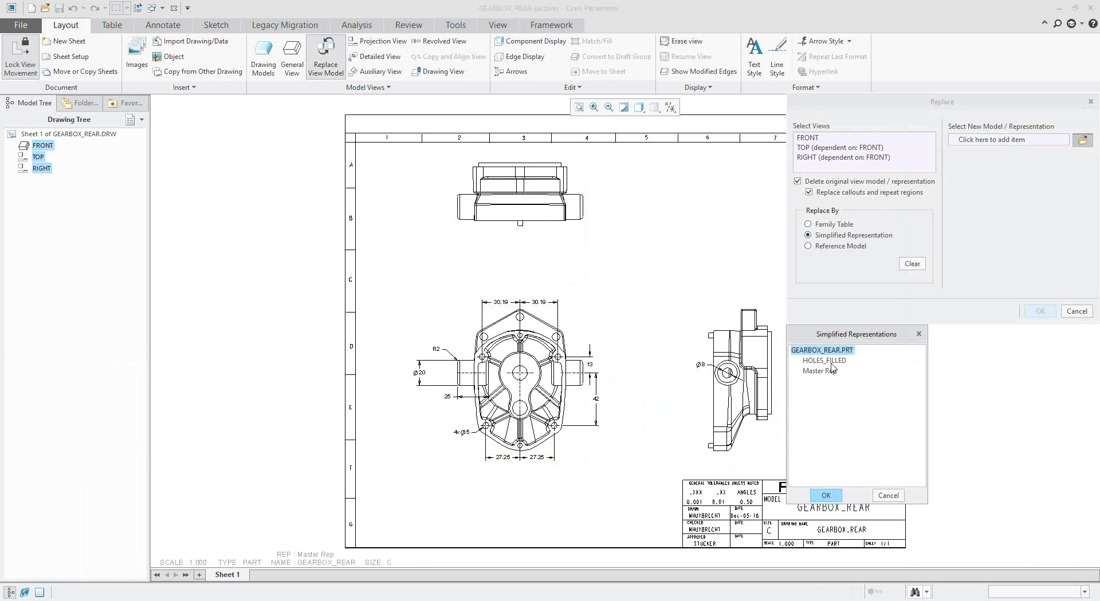
pyautogui.click(830, 363)
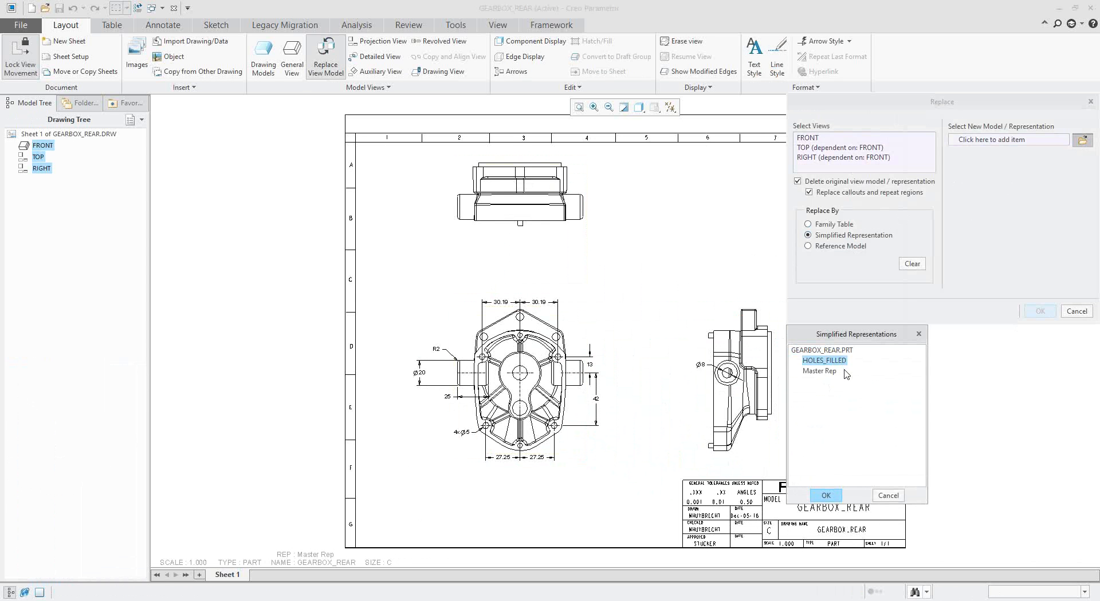
pyautogui.click(829, 499)
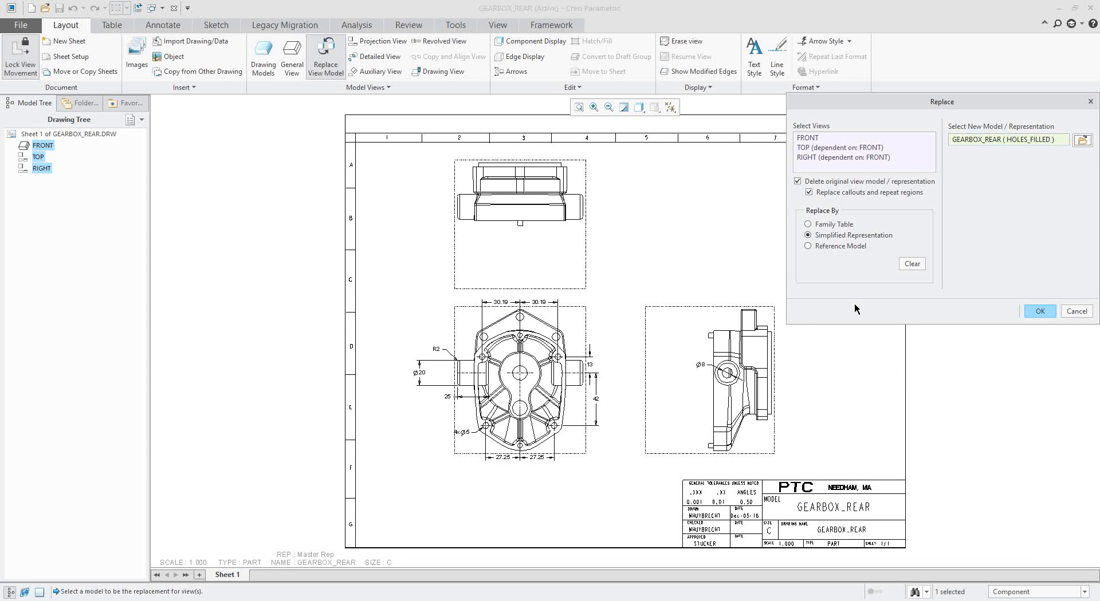
pyautogui.click(1040, 311)
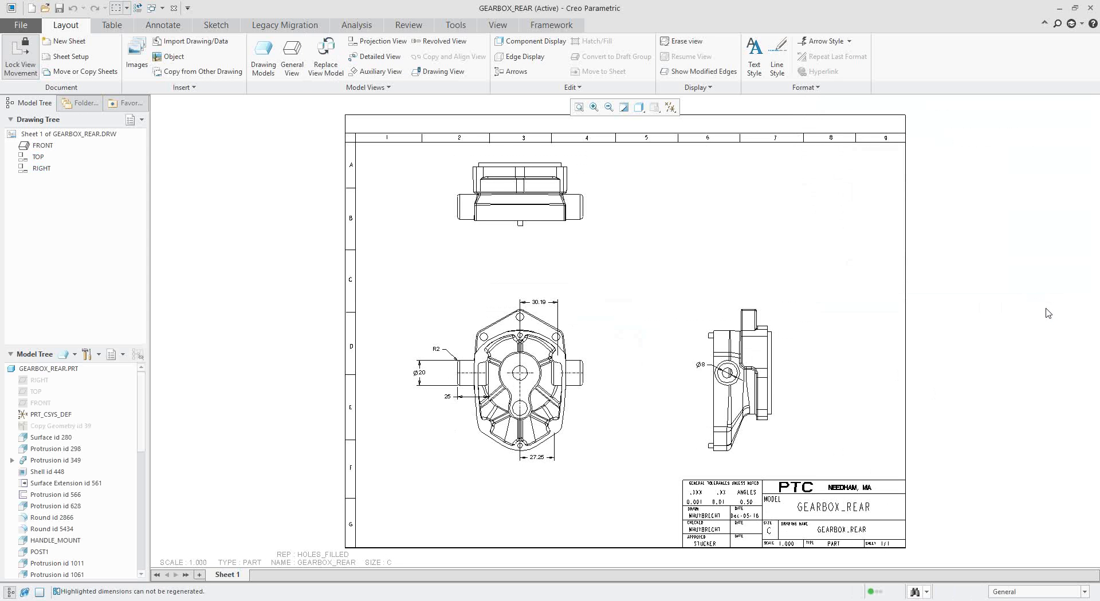
# Replace the representation in the FRONT view and its dependent views with the simplified representation Master Rep
pyautogui.click(567, 336)
pyautogui.rightClick(719, 254)
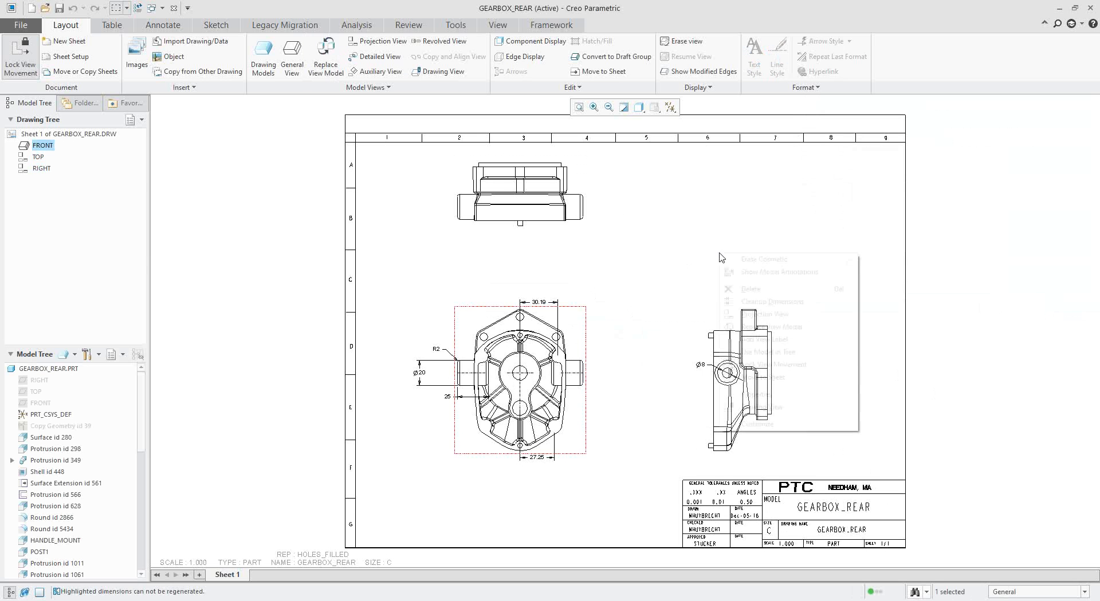
pyautogui.click(769, 326)
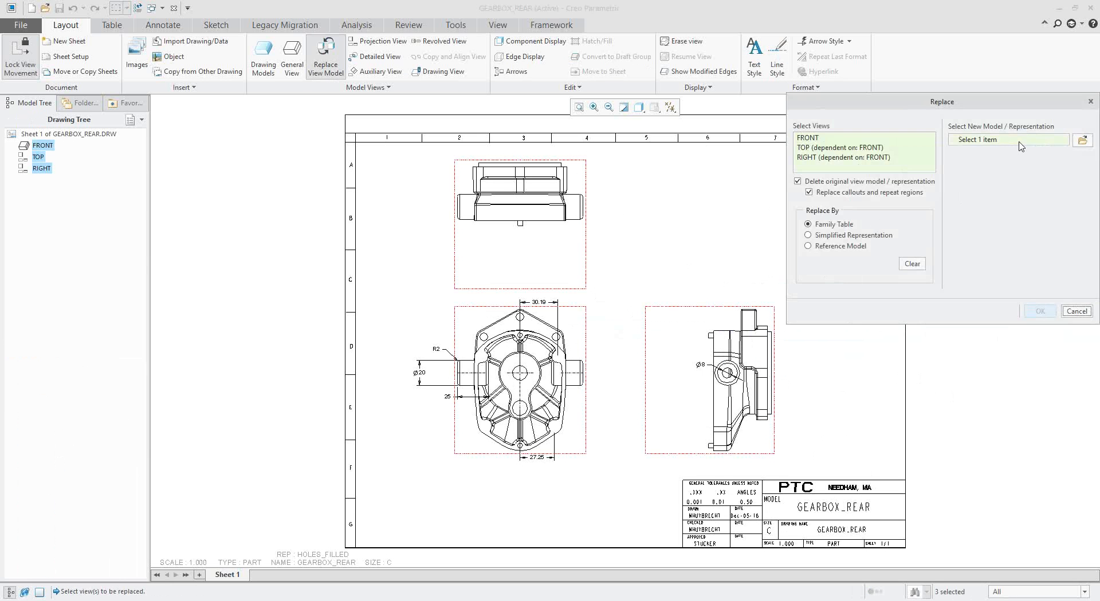
pyautogui.click(852, 236)
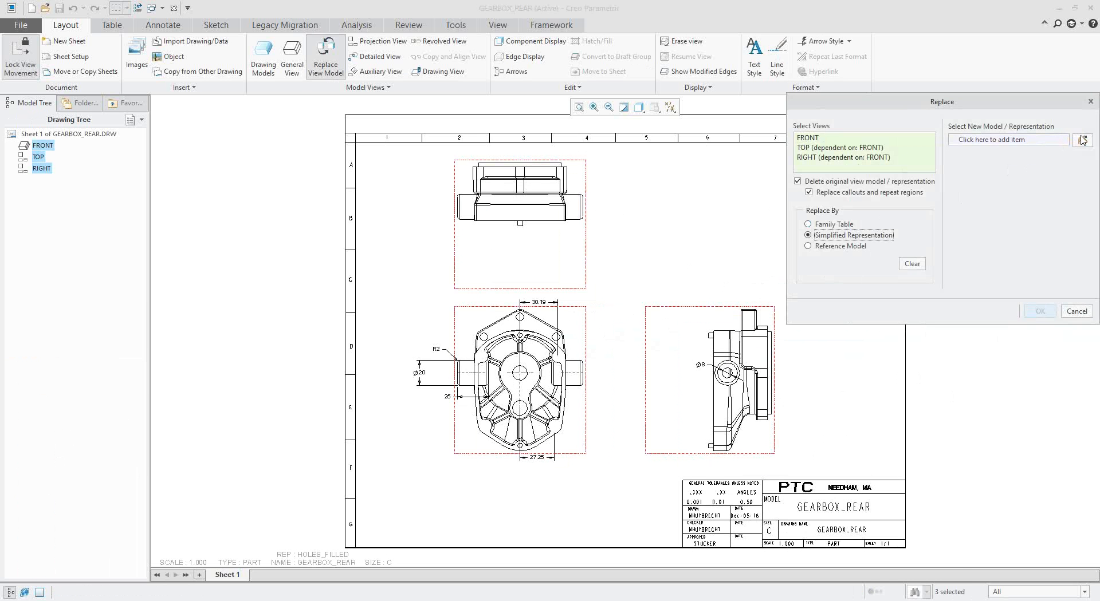
pyautogui.click(1083, 140)
pyautogui.click(834, 372)
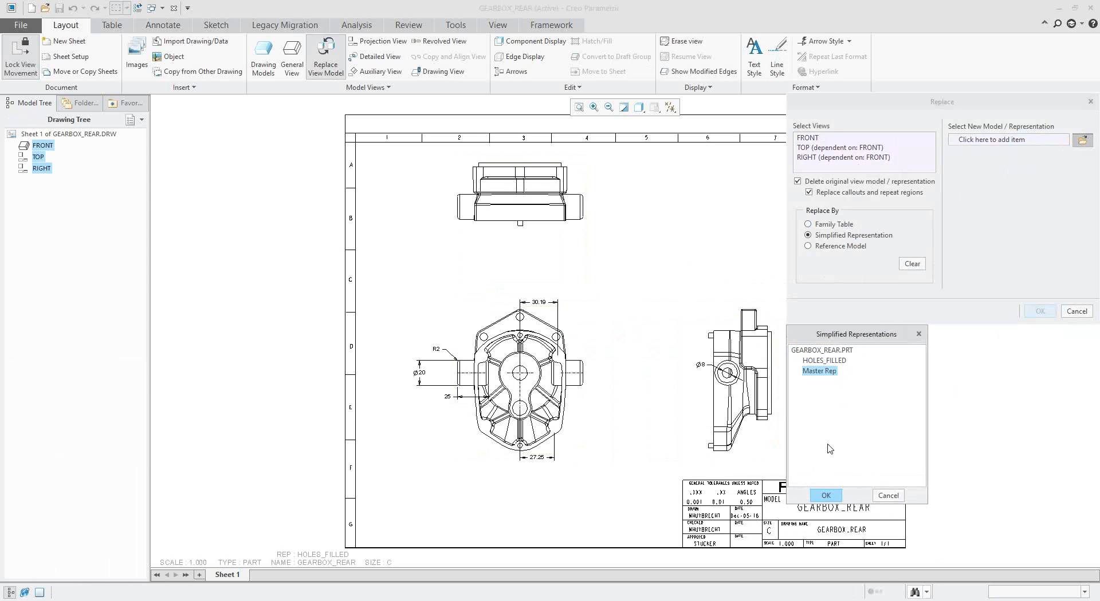
pyautogui.click(826, 497)
pyautogui.click(1039, 313)
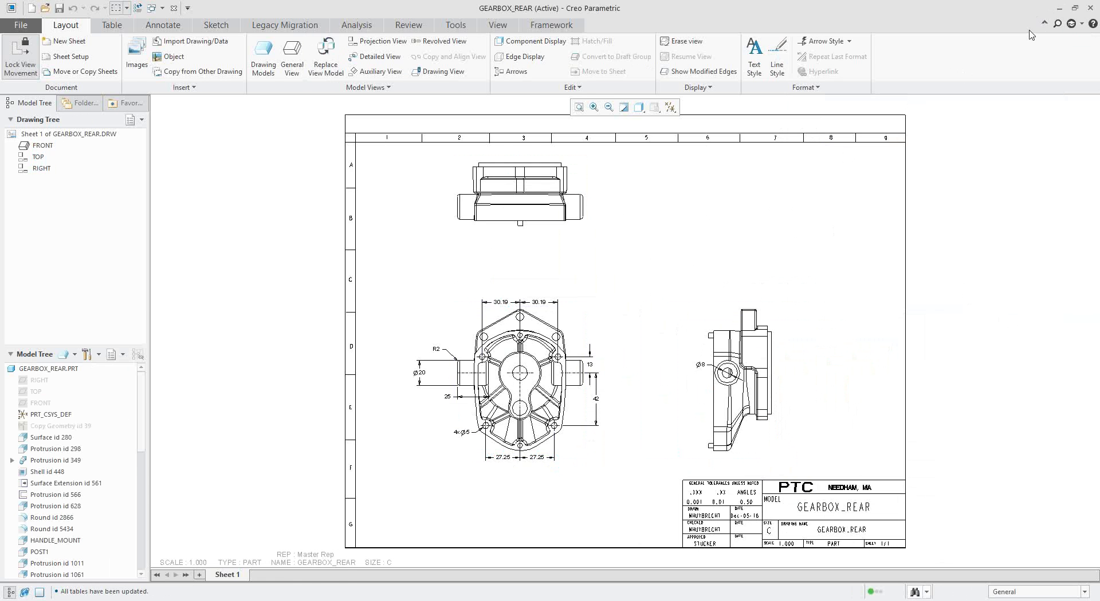
# Switch to the PowerPoint presentation and collapse the notes area below the Contact Information slide
pyautogui.doubleClick(1015, 11)
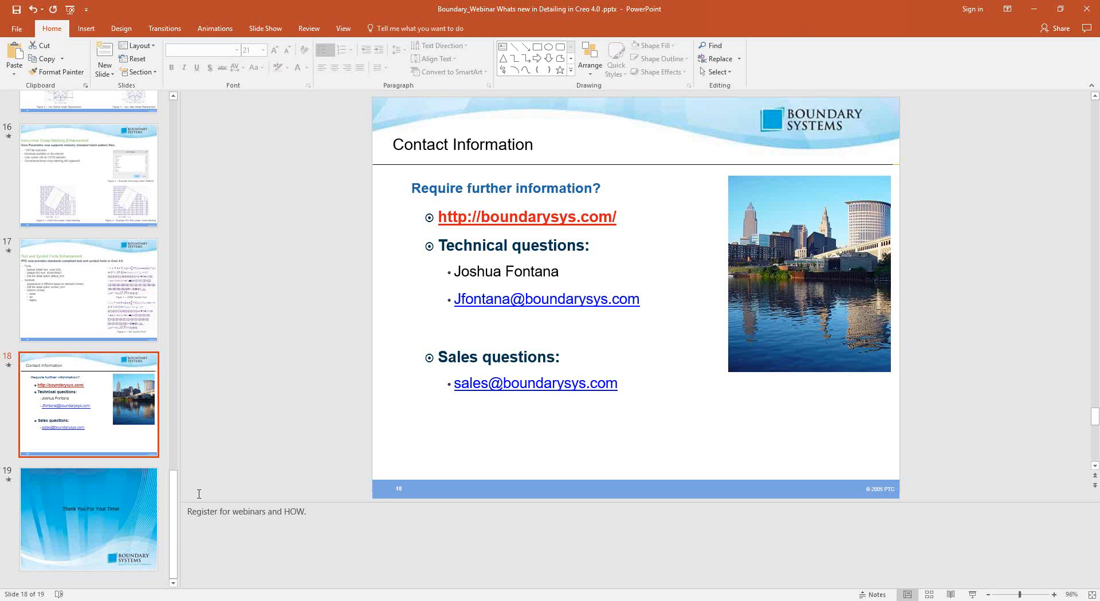
pyautogui.moveTo(201, 503); pyautogui.dragTo(204, 587)
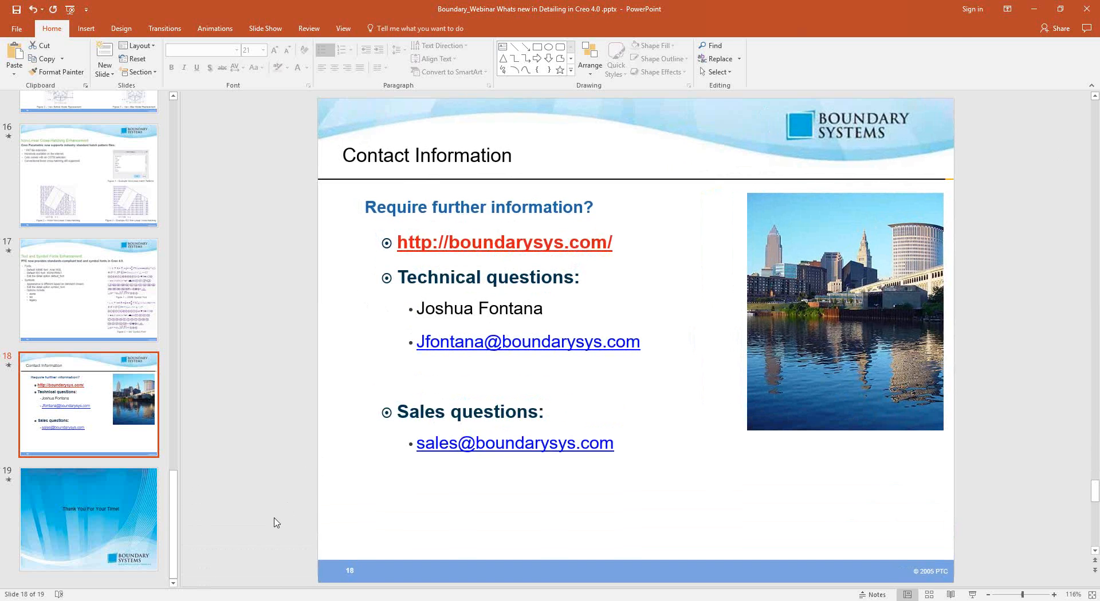
# Switch to the browser window showing the Boundary Systems website, enlarge it and move it up on the screen
pyautogui.click(100, 600)
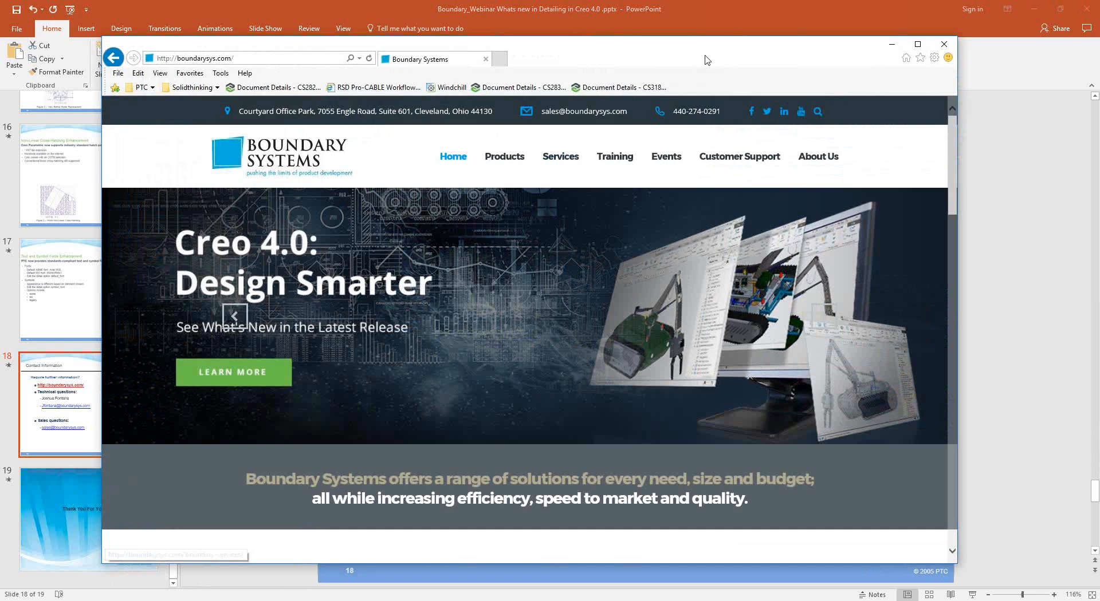
pyautogui.moveTo(961, 569); pyautogui.dragTo(1056, 600)
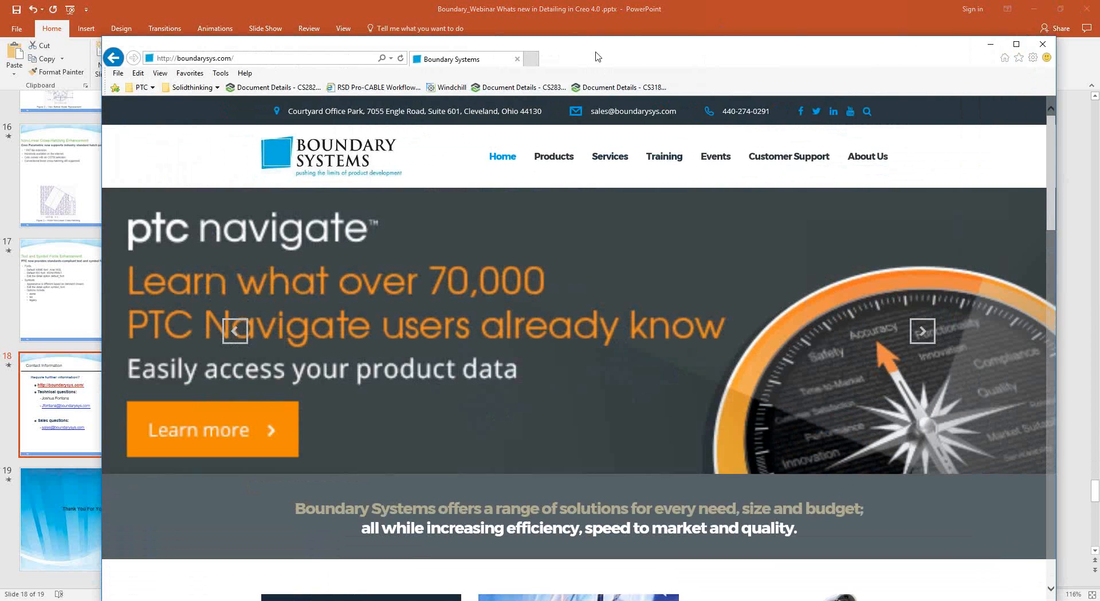
pyautogui.moveTo(596, 55); pyautogui.dragTo(577, 34)
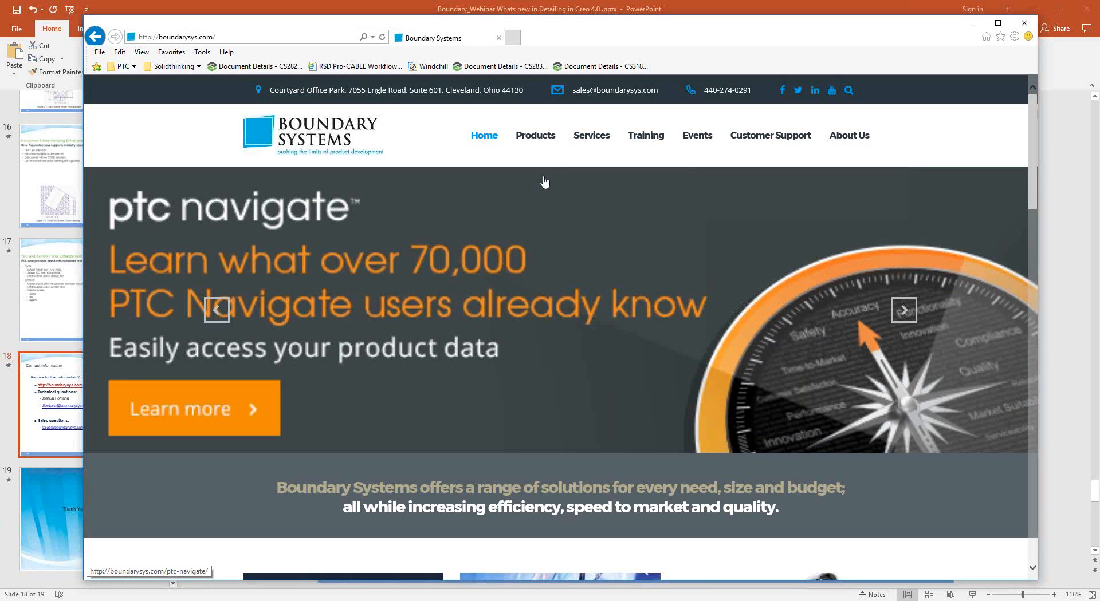
# Open the Hands-On Workshops page of the Events section and look through the workshop schedule
pyautogui.moveTo(702, 141)
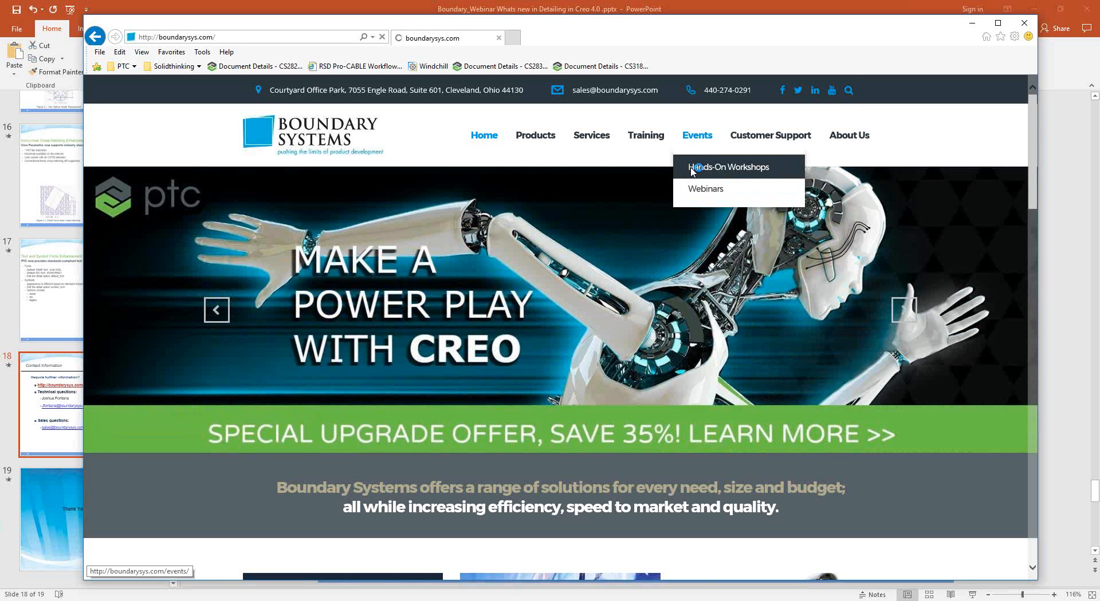
pyautogui.click(692, 169)
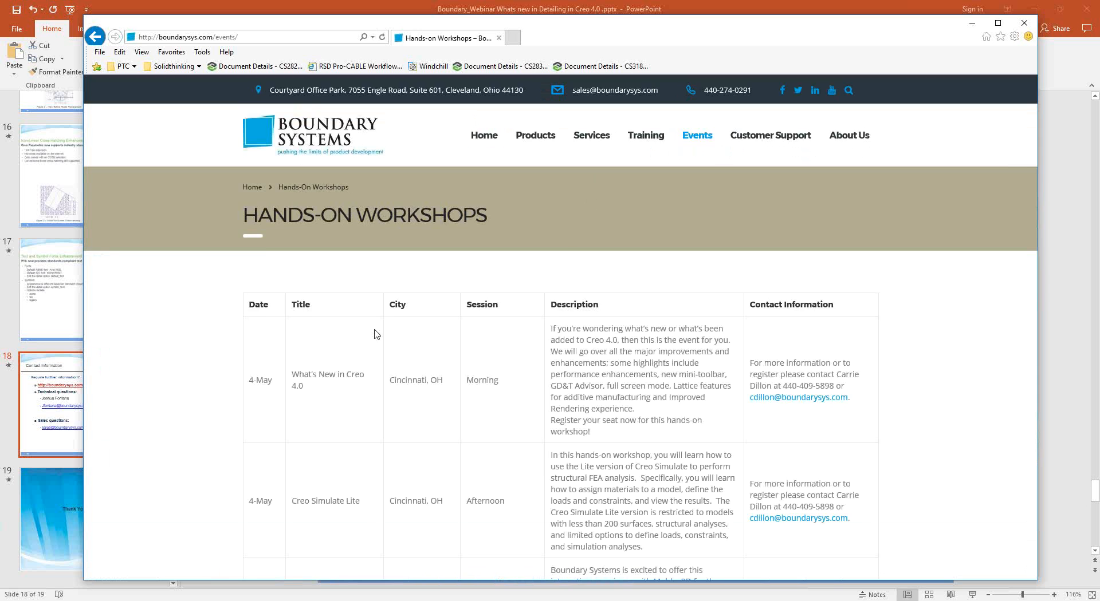
pyautogui.scroll(-1, 344, 351)
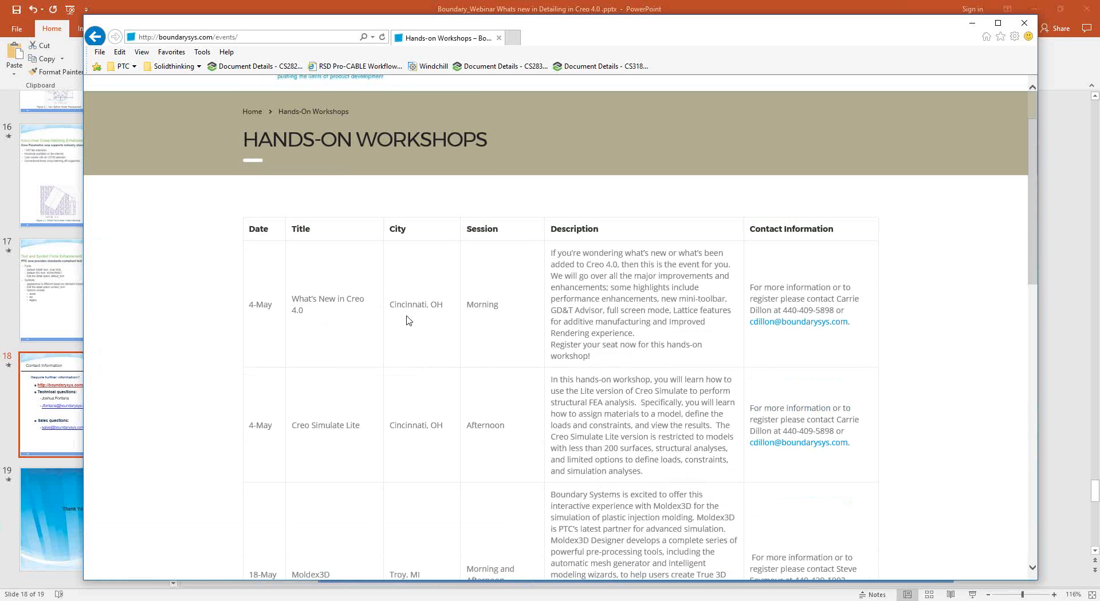
pyautogui.scroll(-8, 408, 320)
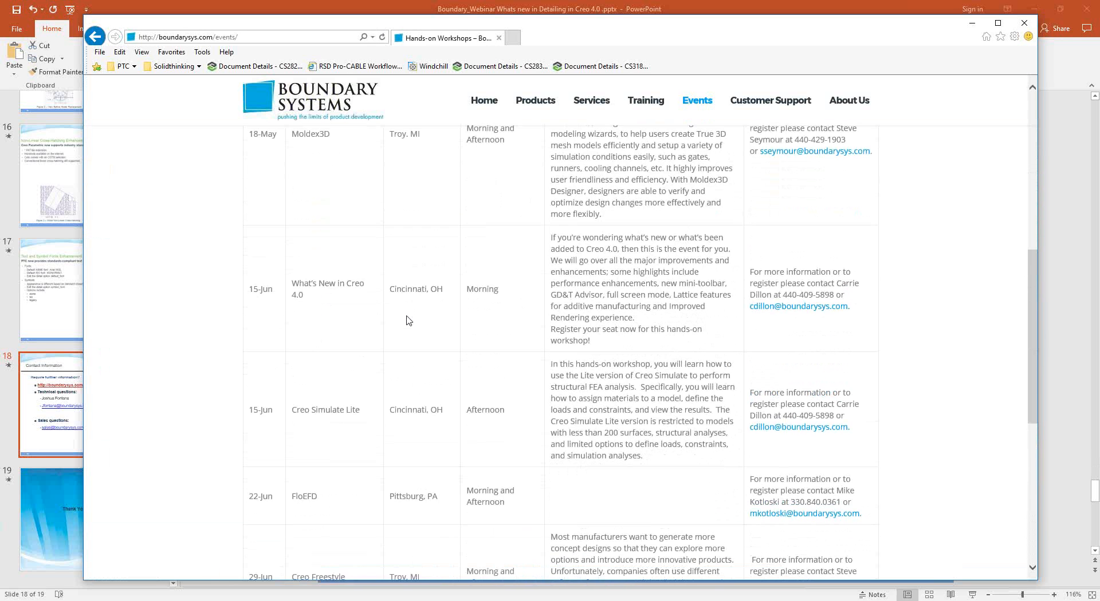
pyautogui.scroll(-5, 407, 318)
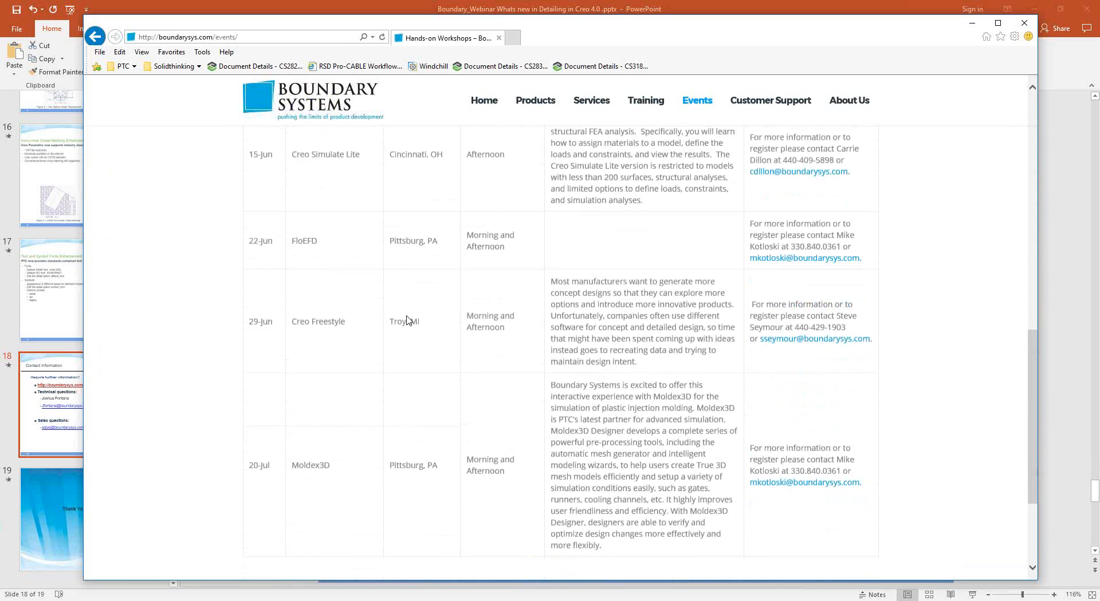
pyautogui.scroll(4, 408, 321)
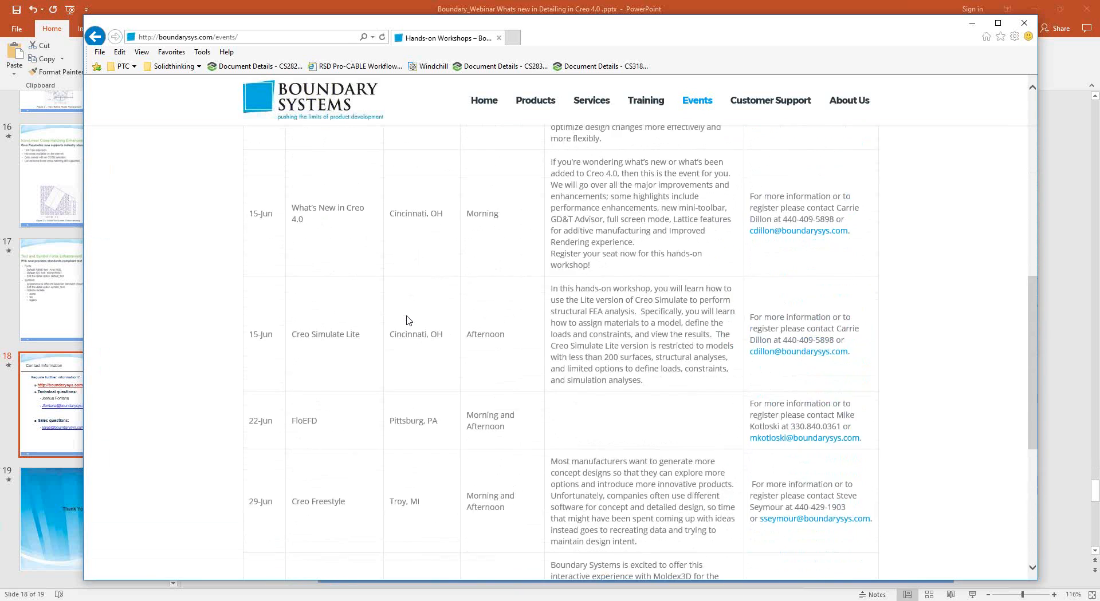
pyautogui.scroll(10, 409, 320)
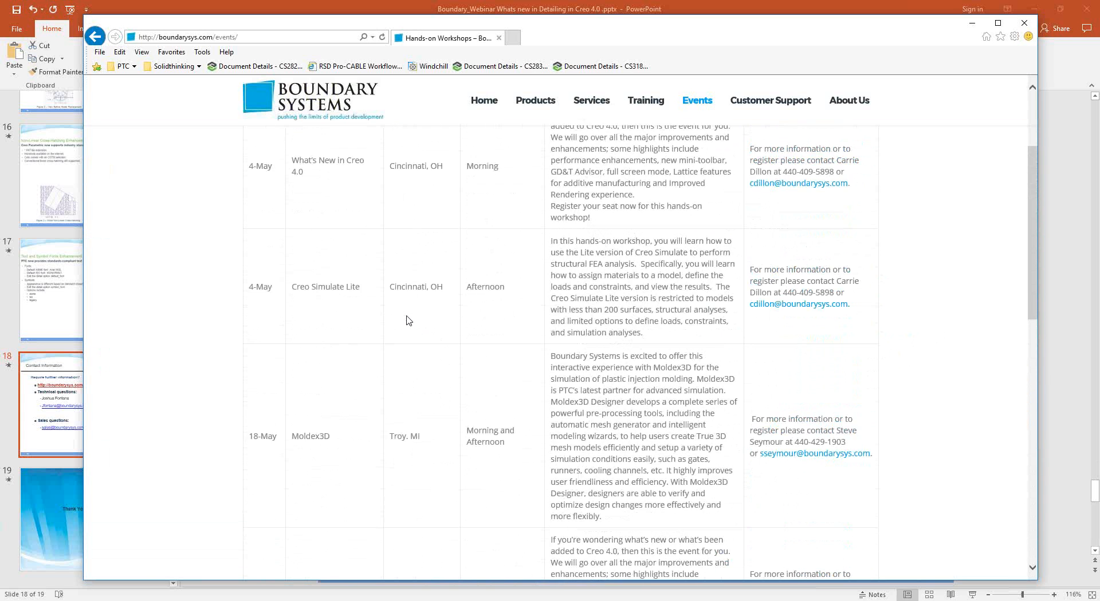
pyautogui.scroll(3, 408, 320)
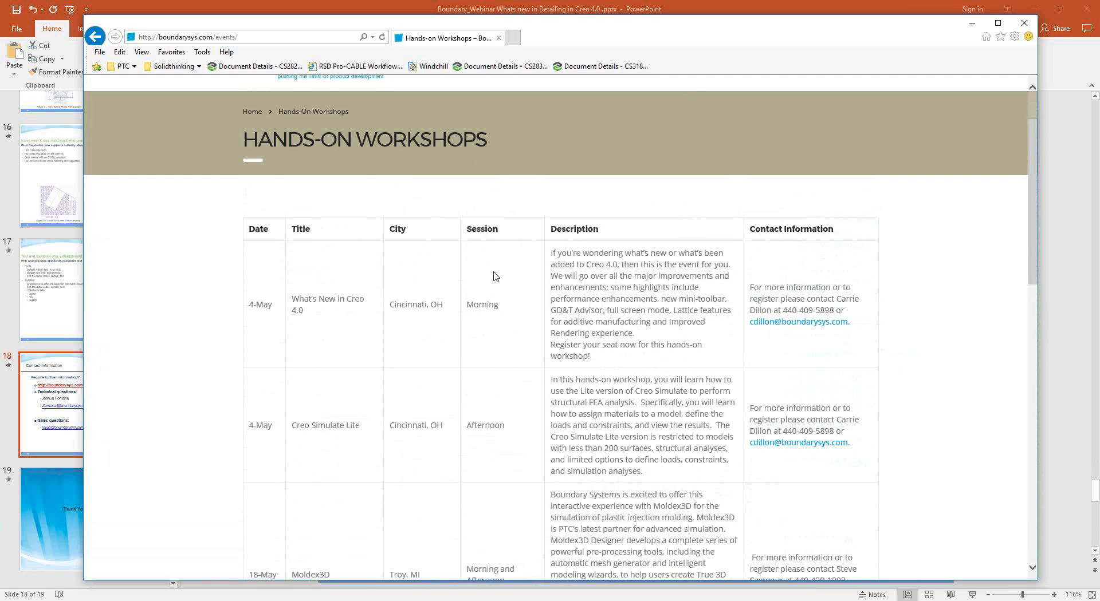
# Open the Webinars page of the Events section and look through the list of webinars with their dates
pyautogui.scroll(2, 496, 276)
pyautogui.click(706, 189)
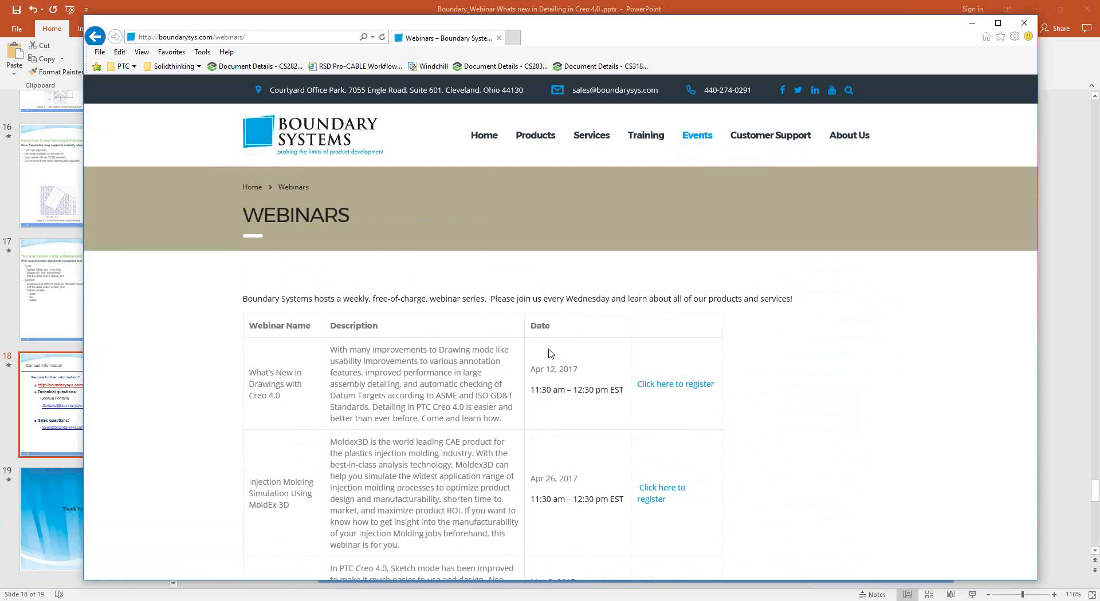
pyautogui.scroll(-4, 537, 322)
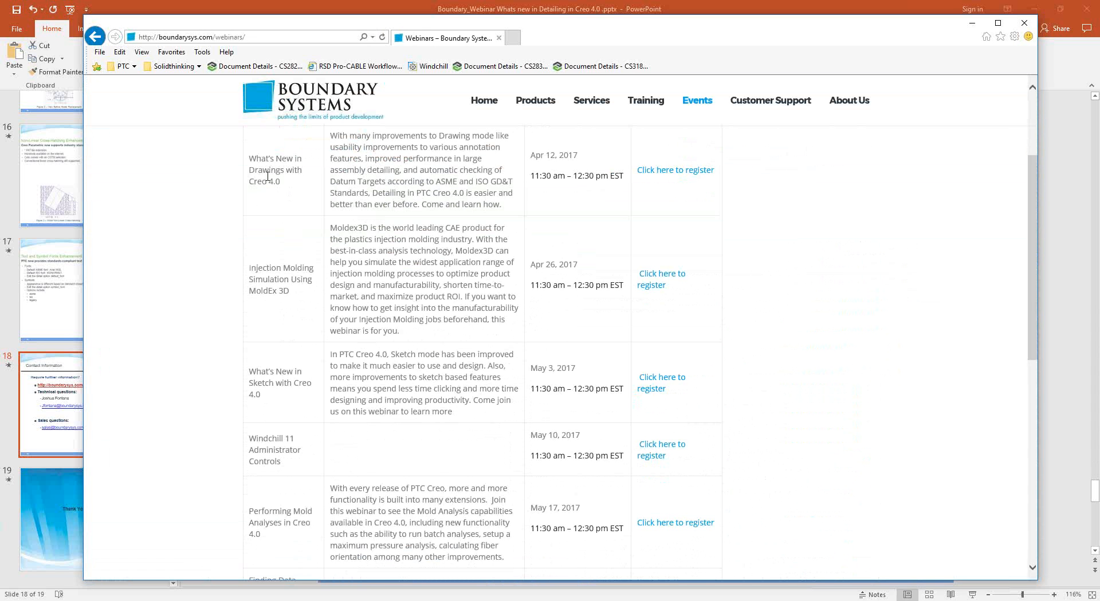
pyautogui.scroll(-1, 314, 265)
pyautogui.scroll(-2, 313, 265)
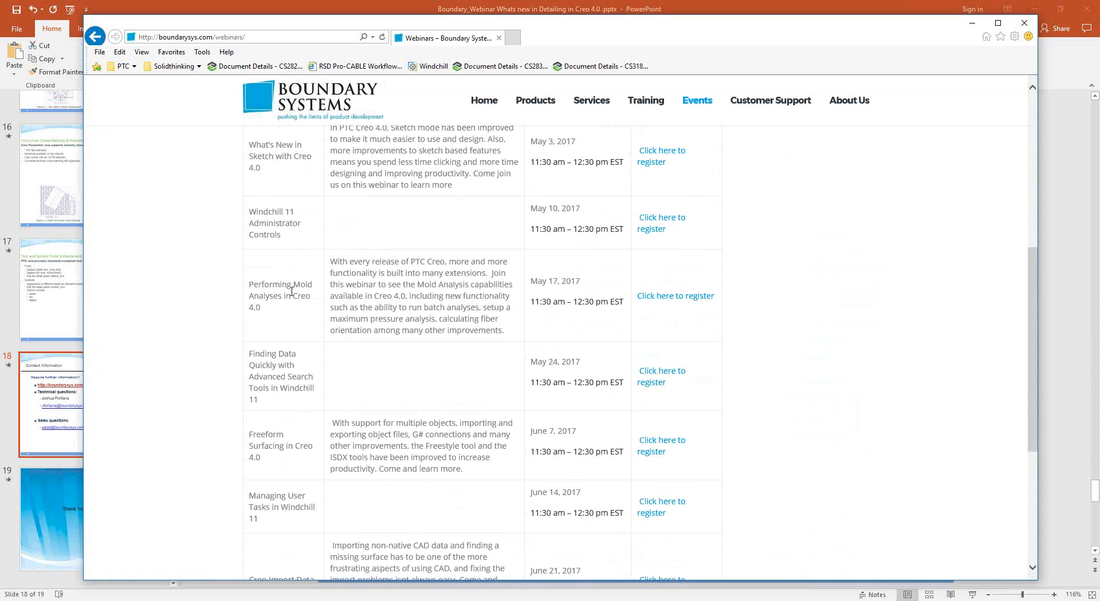
pyautogui.scroll(-2, 297, 353)
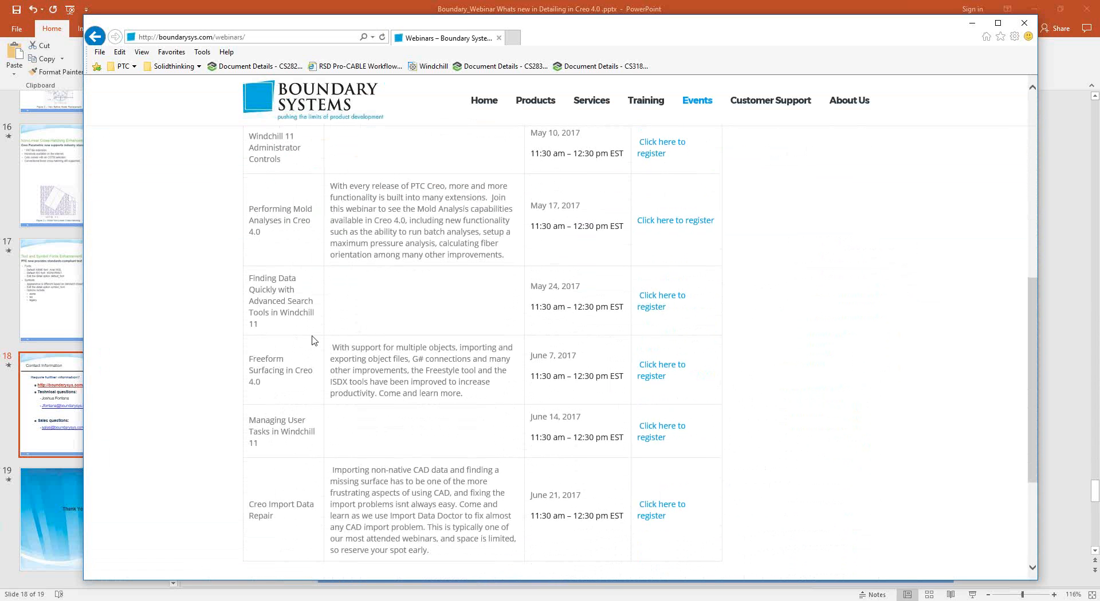
# Look through the remaining webinars, return to the start of the page and minimize the browser to show the Contact Information slide
pyautogui.scroll(-2, 334, 338)
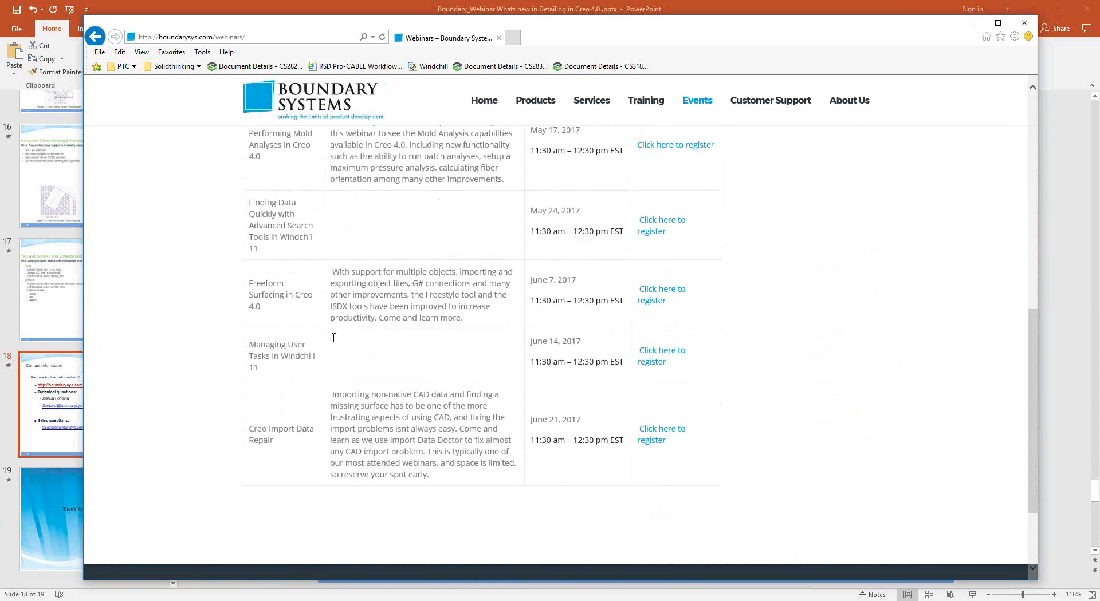
pyautogui.scroll(12, 333, 338)
pyautogui.scroll(-5, 314, 390)
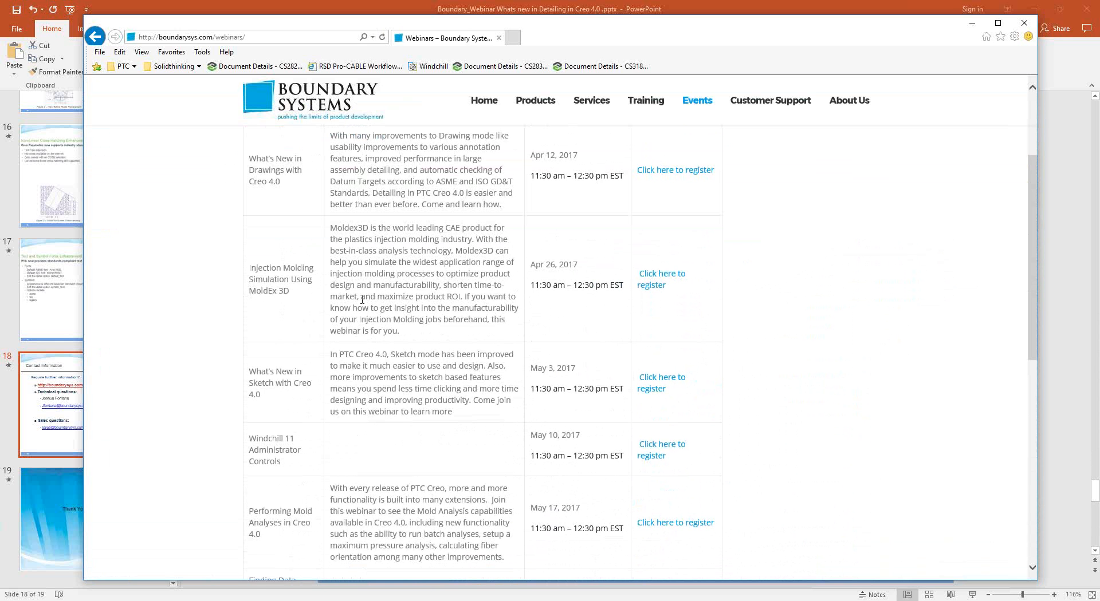
pyautogui.scroll(5, 362, 299)
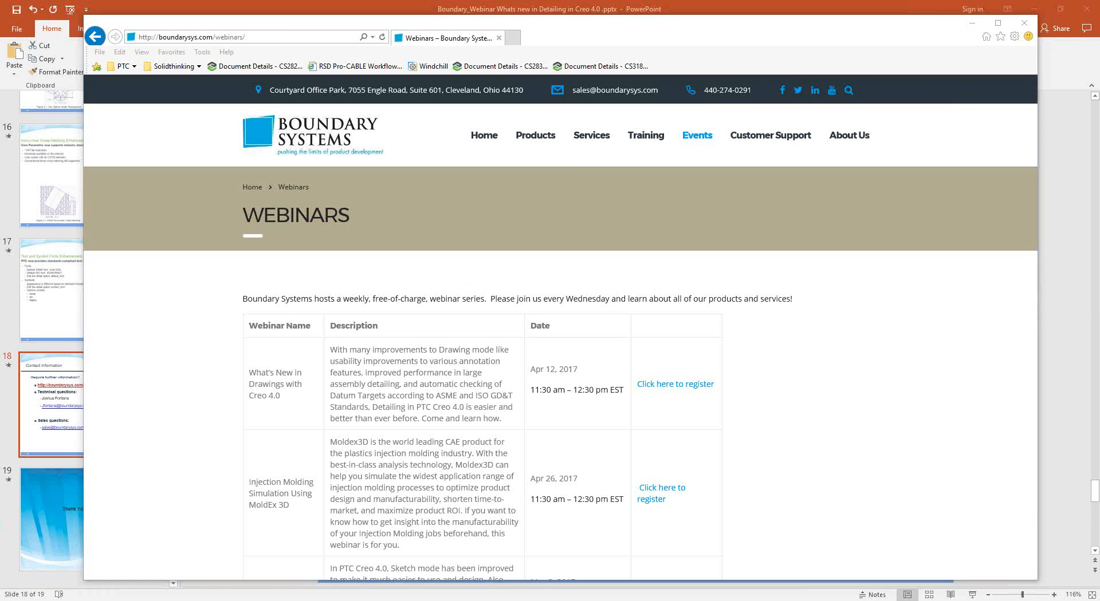
pyautogui.click(973, 25)
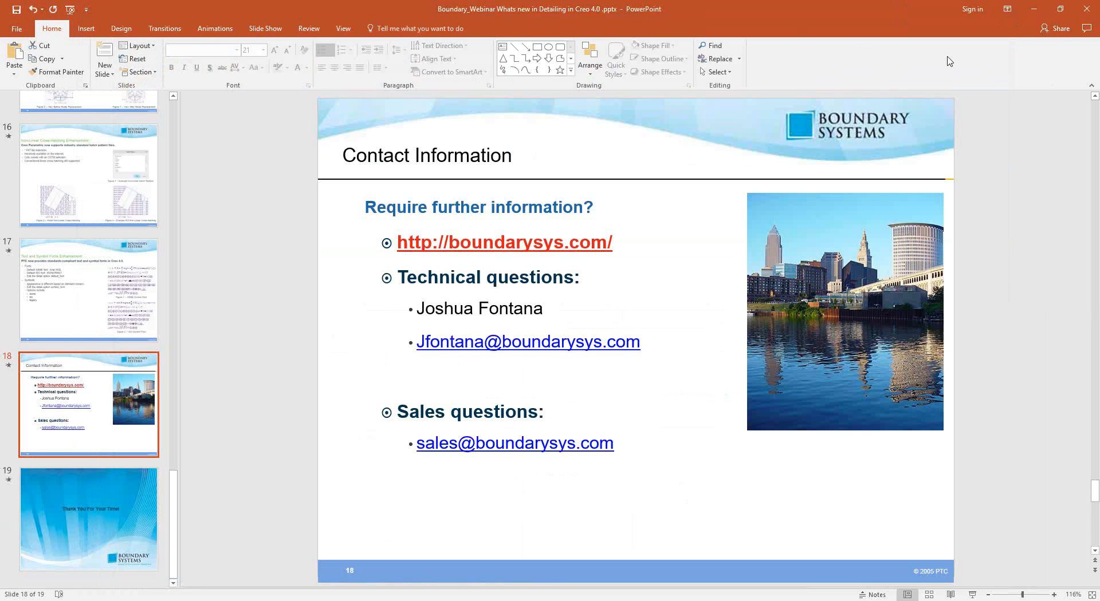
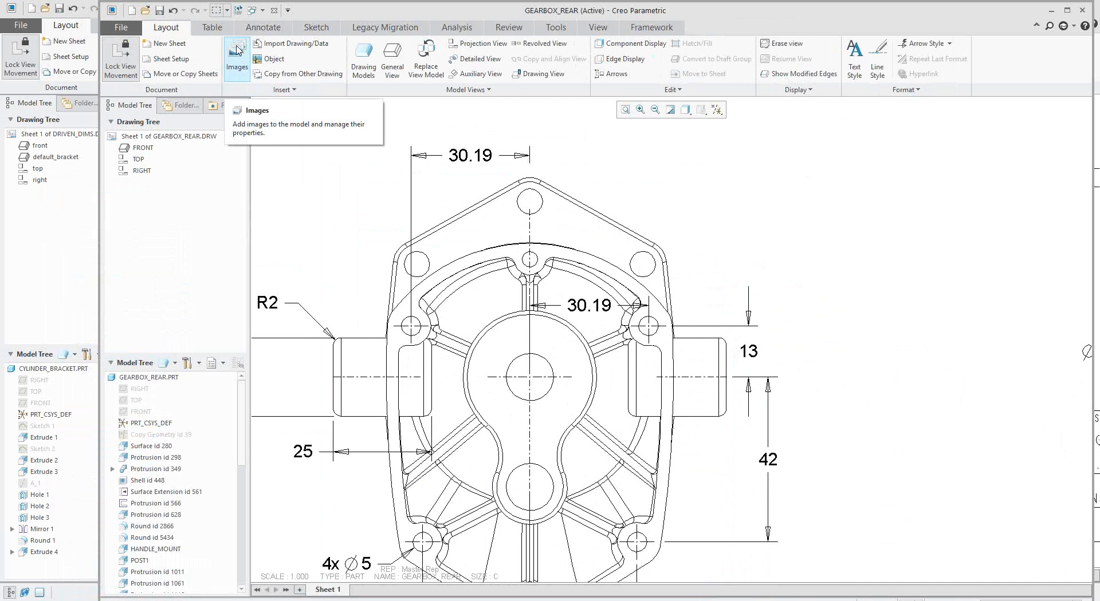
# Show the model axis of the upper-right flange hole in GEARBOX_REAR's front view using Show Model Annotations
pyautogui.click(264, 27)
pyautogui.click(314, 57)
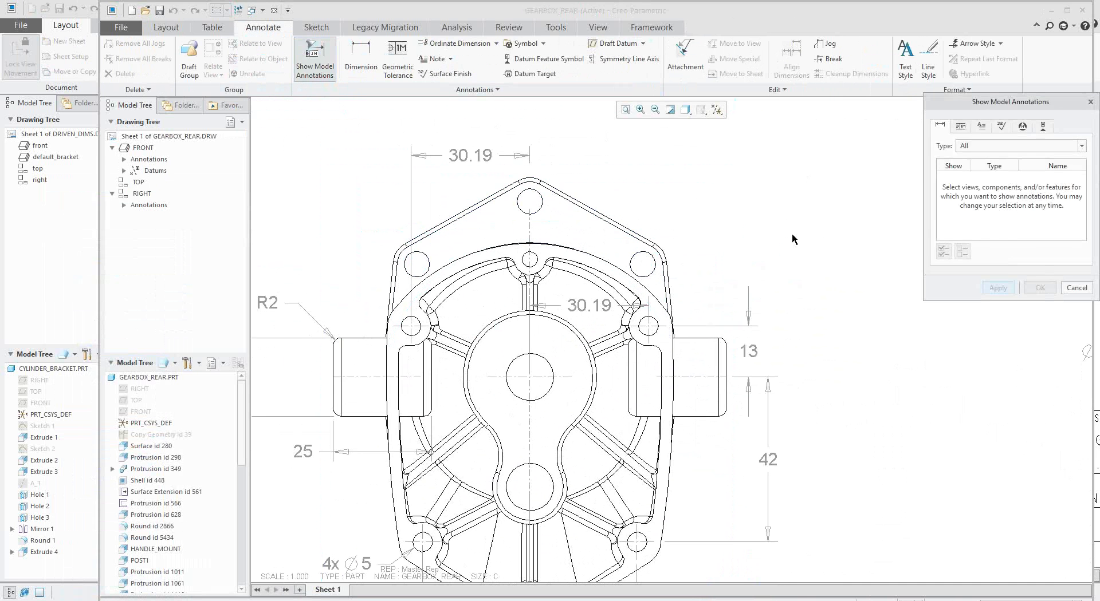
pyautogui.click(653, 270)
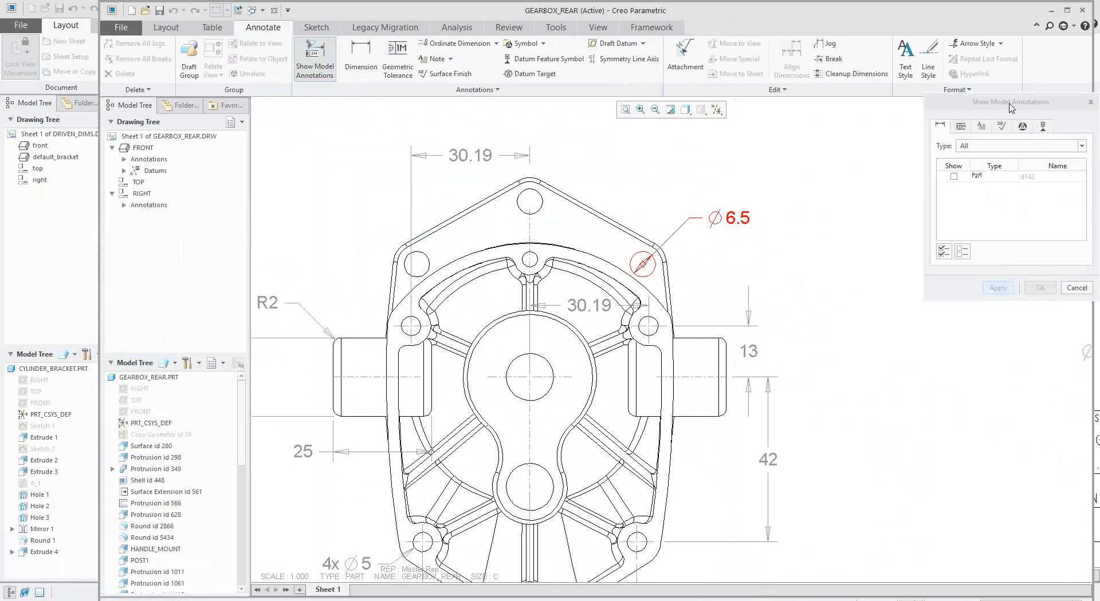
pyautogui.moveTo(1010, 107); pyautogui.dragTo(940, 131)
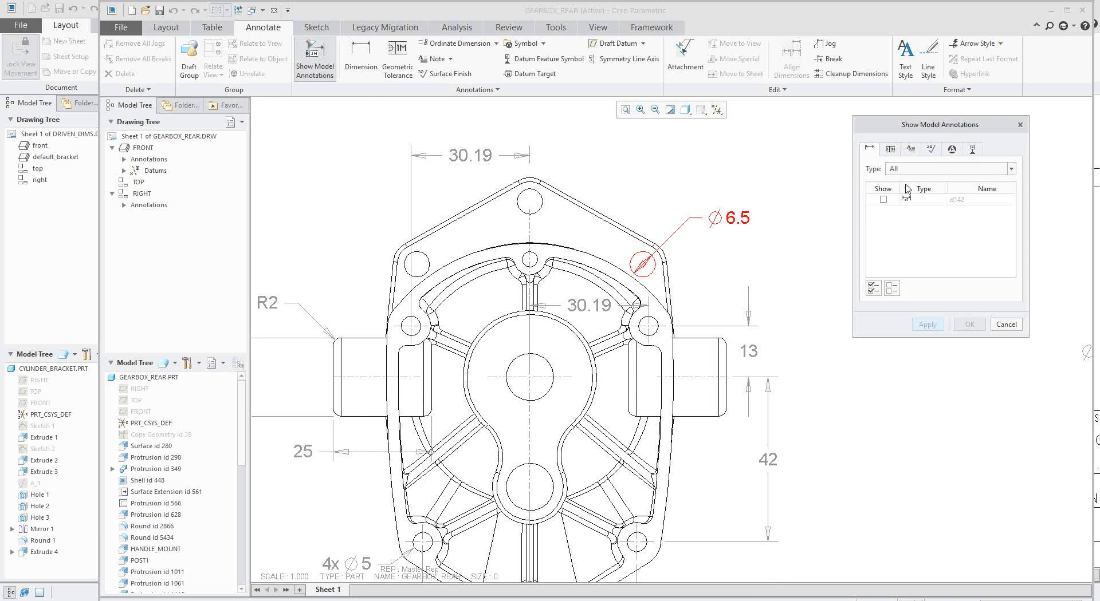
pyautogui.click(970, 151)
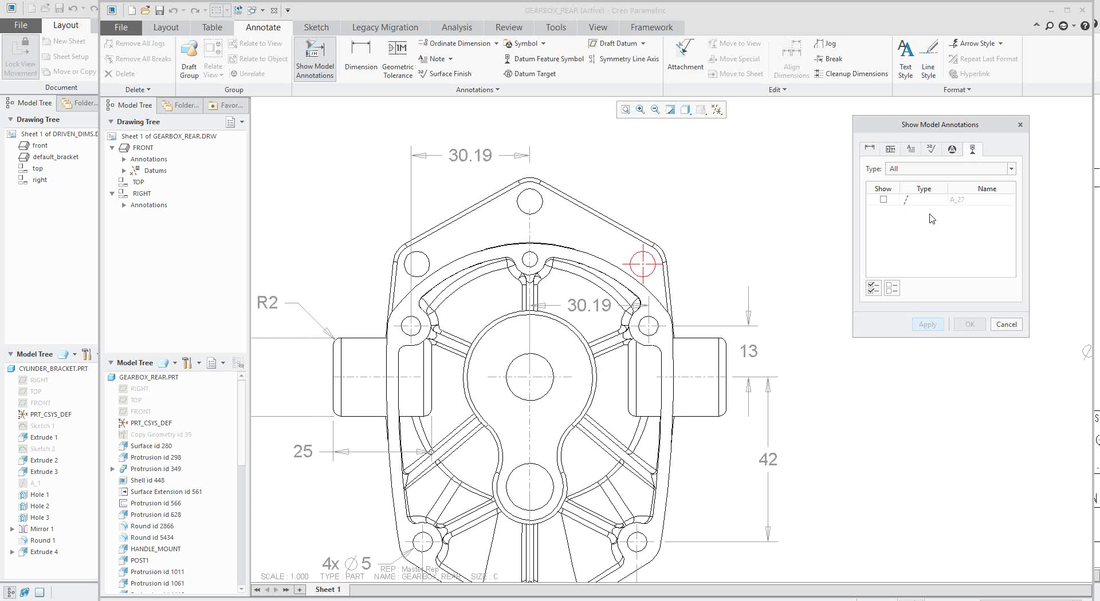
pyautogui.click(883, 200)
pyautogui.click(927, 326)
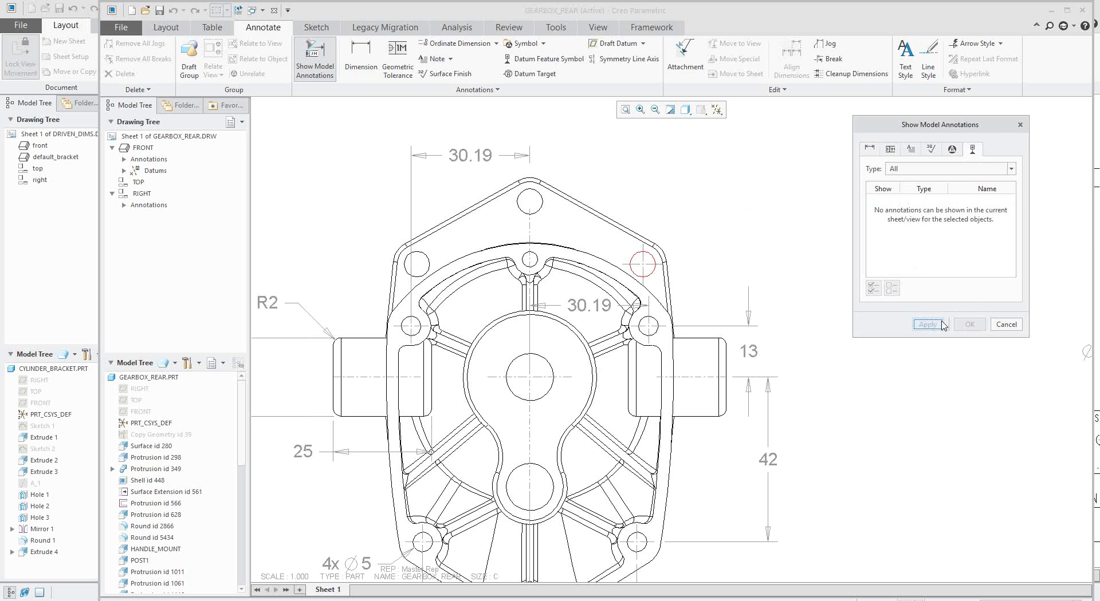
pyautogui.click(995, 326)
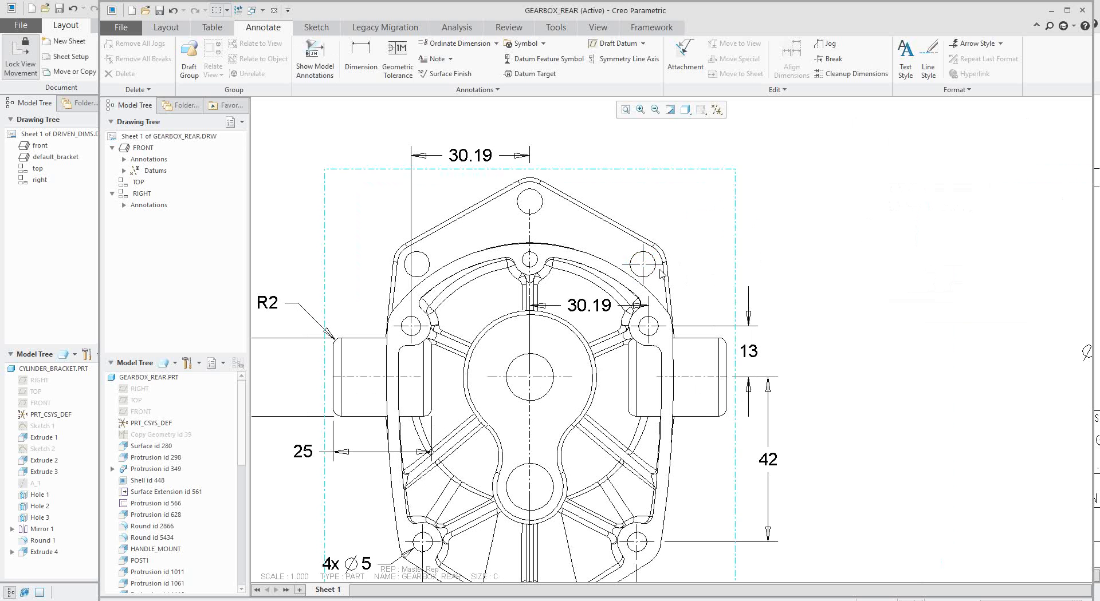
# Extend the upper-right flange hole's axis lines horizontally to the right and vertically upward beyond the part outline
pyautogui.click(653, 271)
pyautogui.moveTo(664, 264); pyautogui.dragTo(738, 263)
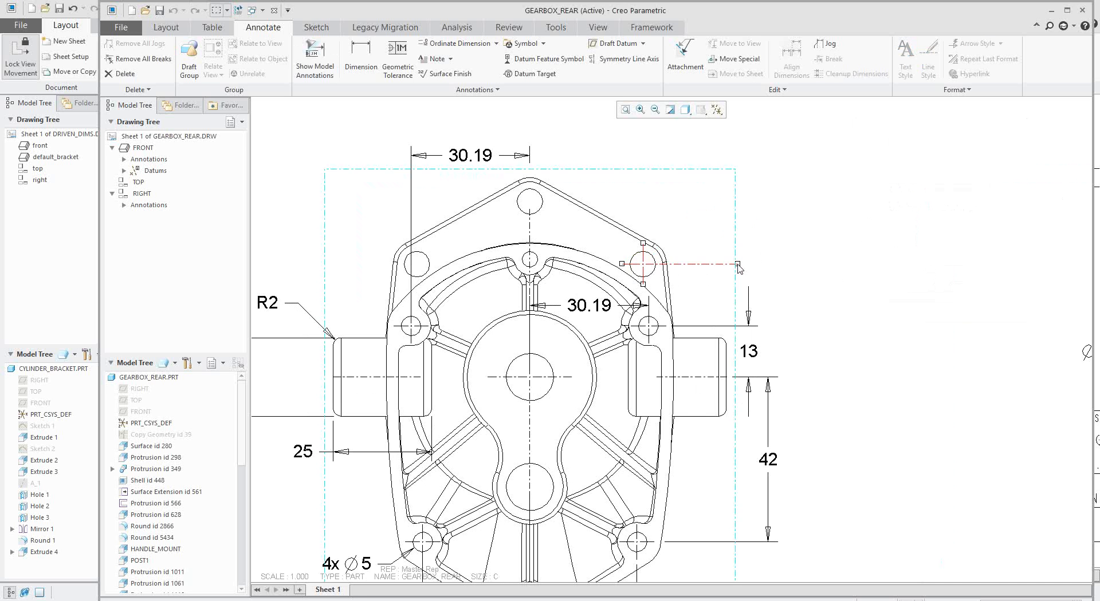
pyautogui.moveTo(643, 247); pyautogui.dragTo(665, 171)
pyautogui.click(913, 238)
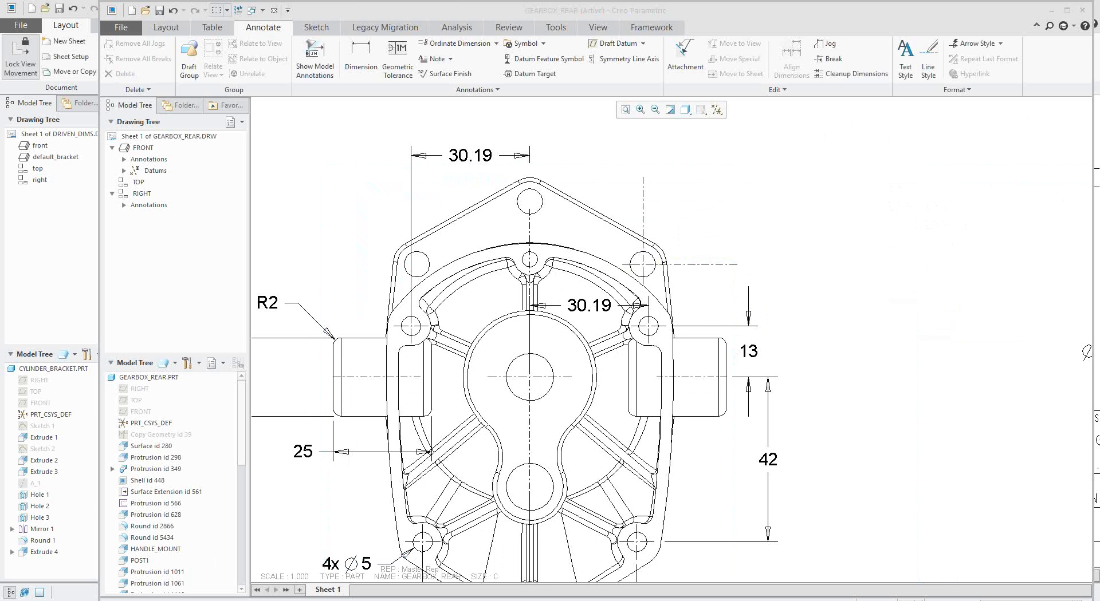
# Switch to the browser, open youtube.com in a new tab and go to the BoundarySystems channel
pyautogui.hotkey('alt', 'Tab')
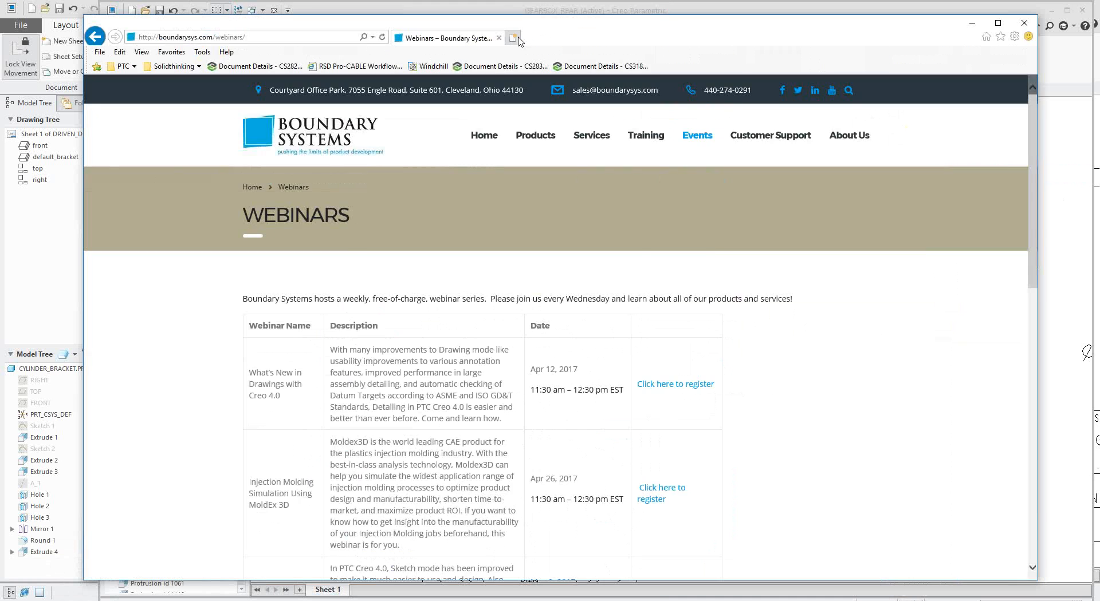
pyautogui.click(513, 37)
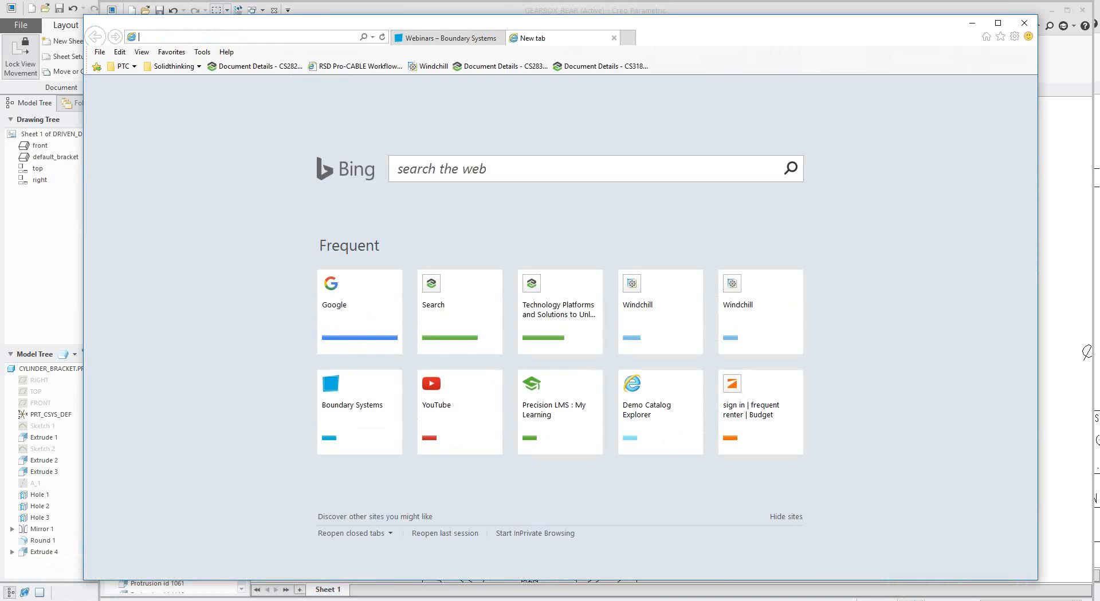
pyautogui.write('YOUtube.com/')
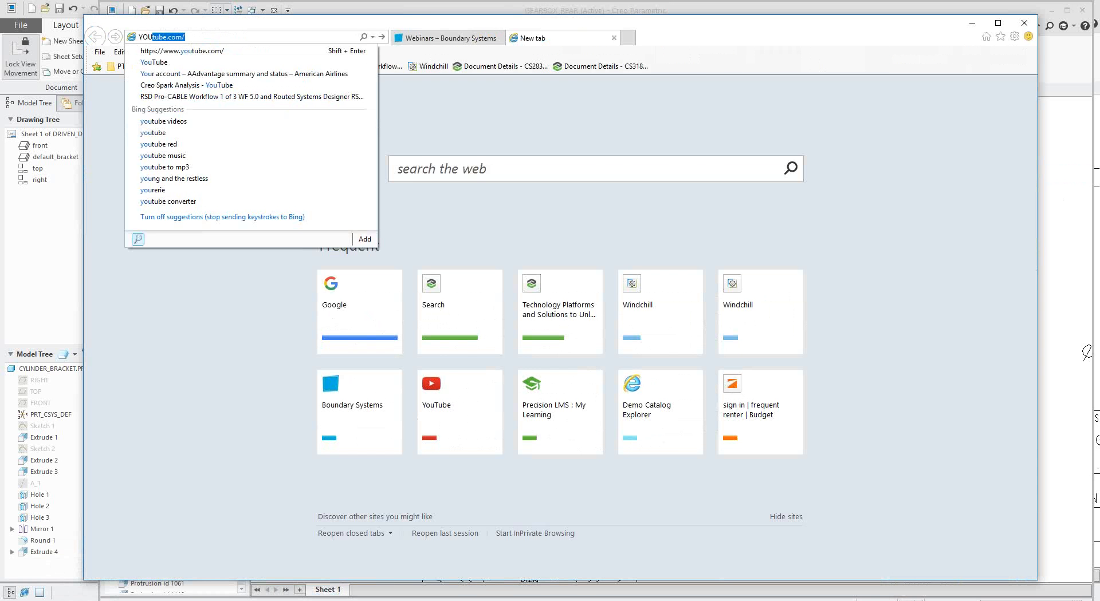
pyautogui.press('Return')
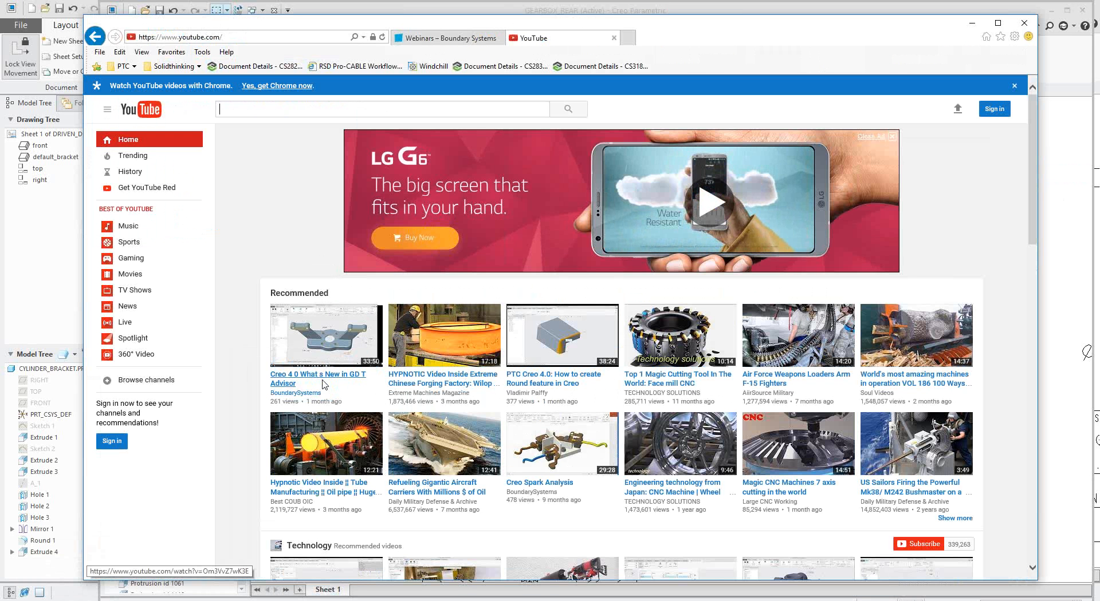
pyautogui.click(295, 393)
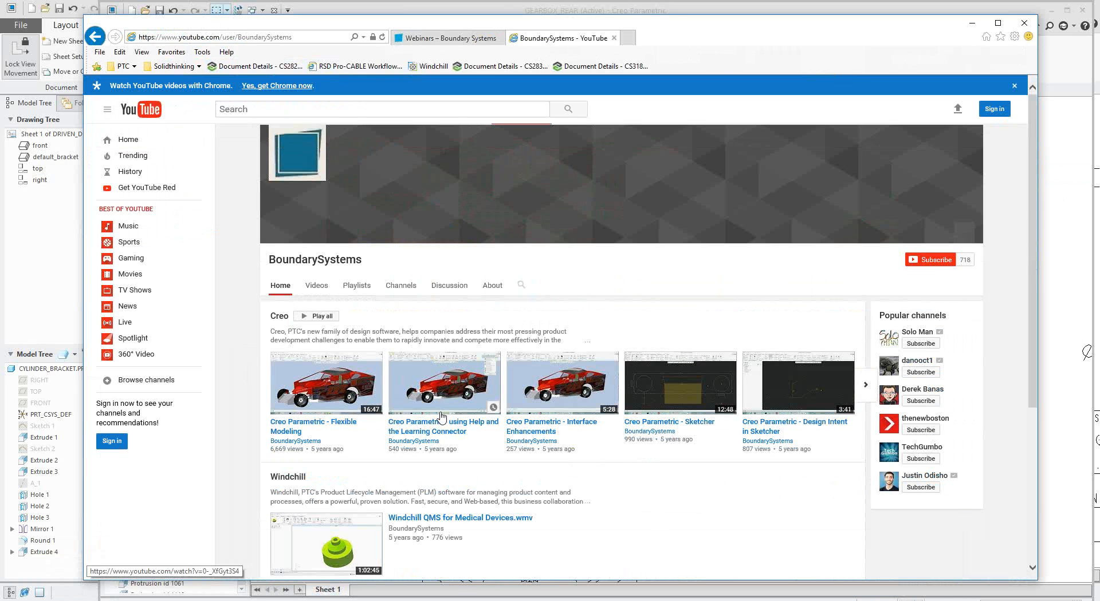
# Look through the BoundarySystems channel's uploaded videos and minimize the browser to return to the GEARBOX_REAR drawing
pyautogui.scroll(-3, 447, 400)
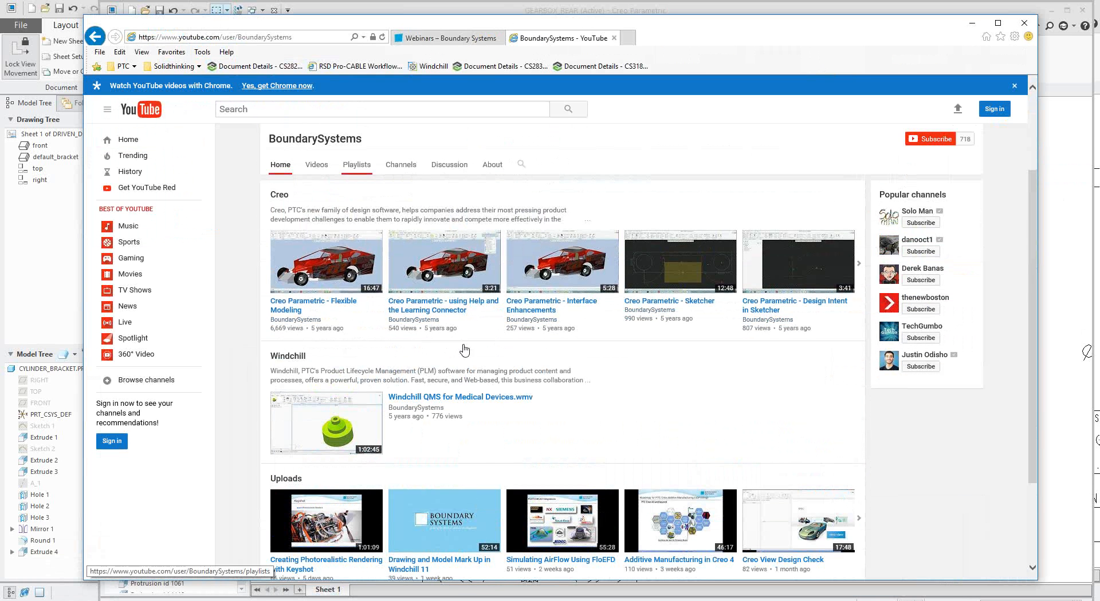
pyautogui.click(317, 165)
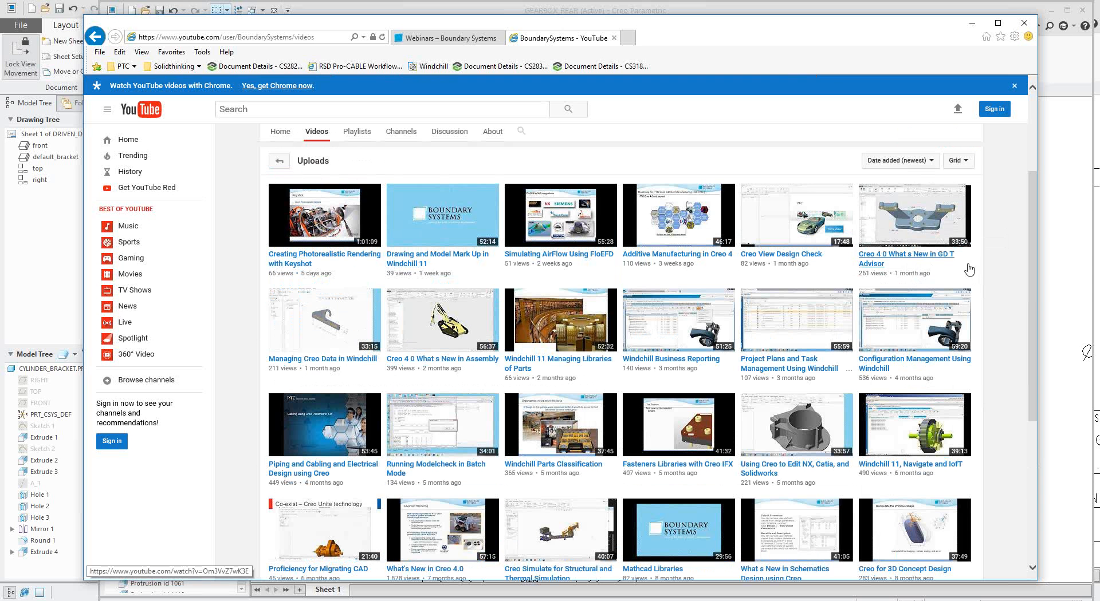
pyautogui.click(979, 25)
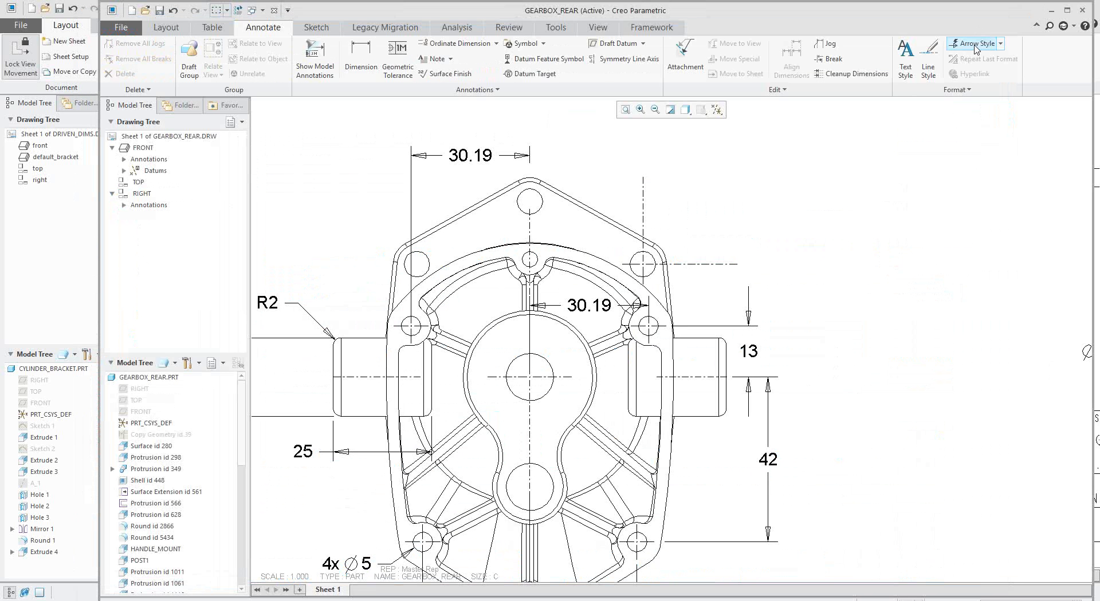
# Open the Creo Parametric Help Center and expand its What's New: Creo Parametric 4.0 topics
pyautogui.click(1082, 27)
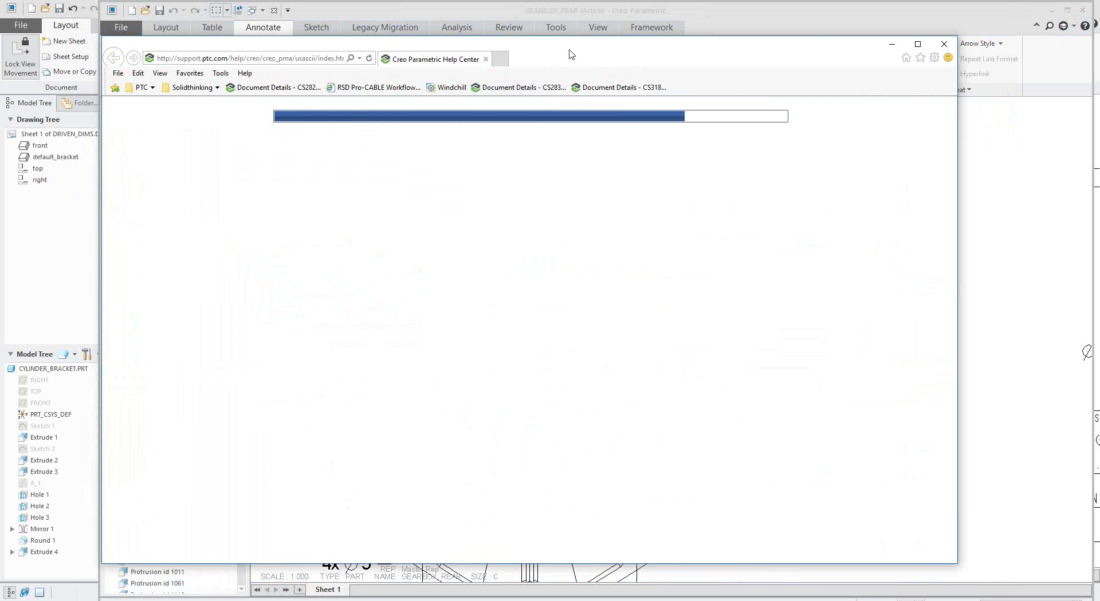
pyautogui.moveTo(569, 50); pyautogui.dragTo(603, 51)
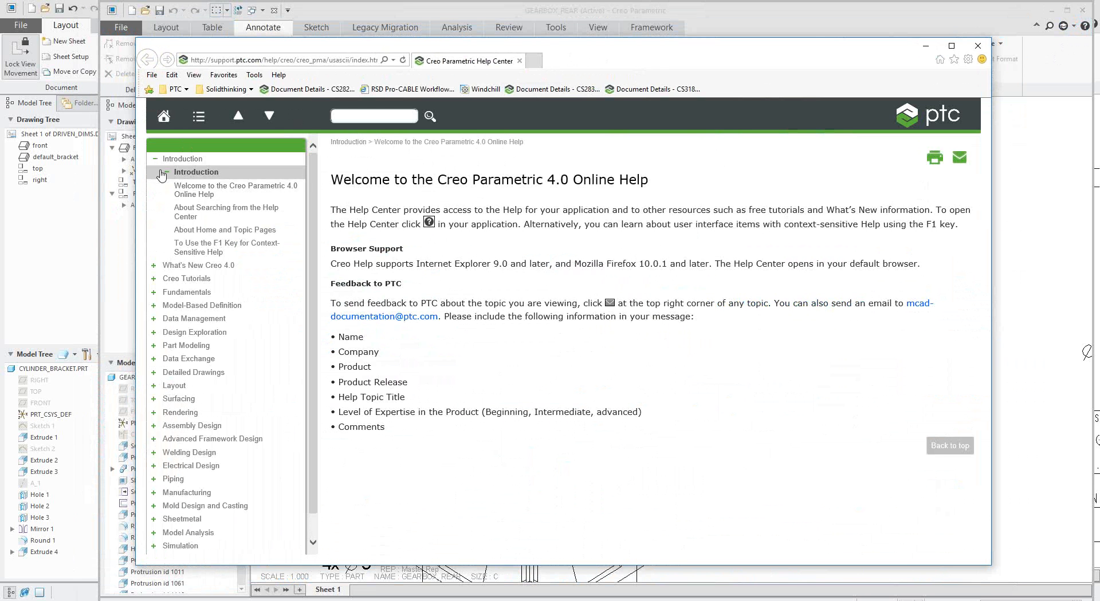
pyautogui.click(172, 267)
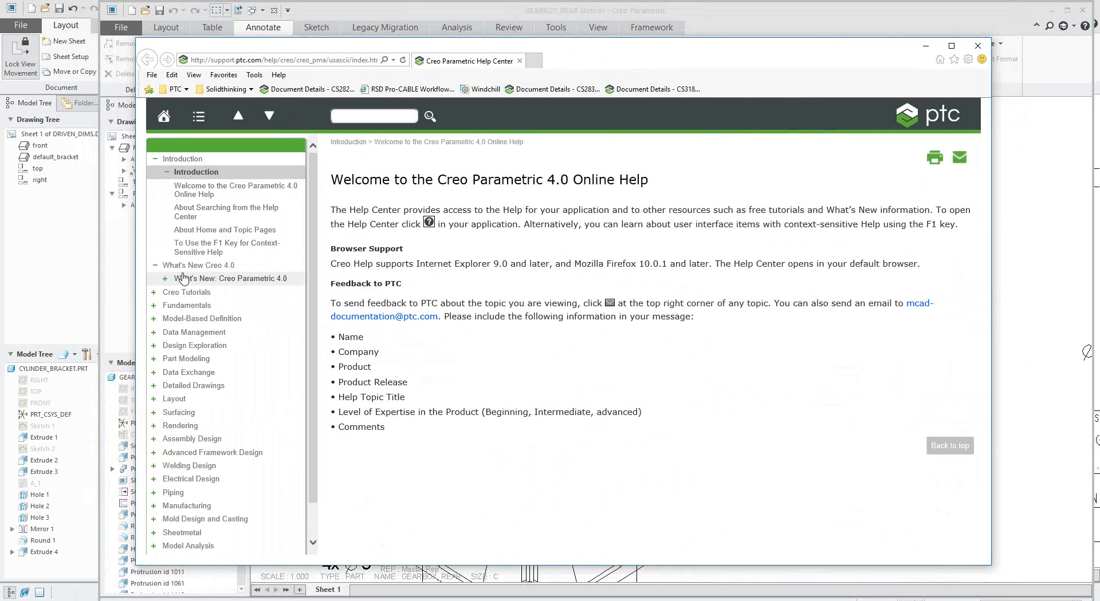
pyautogui.click(184, 279)
pyautogui.moveTo(311, 215); pyautogui.dragTo(309, 257)
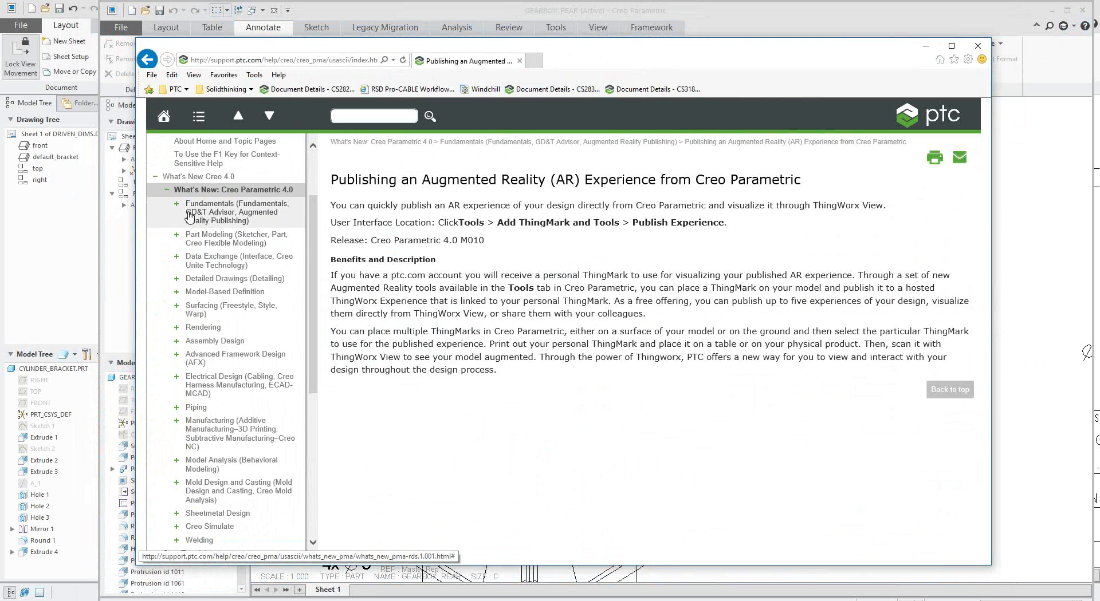
# Expand the Fundamentals topics and read through the Creo Geometric Dimensioning and Tolerancing Advisor page
pyautogui.click(236, 216)
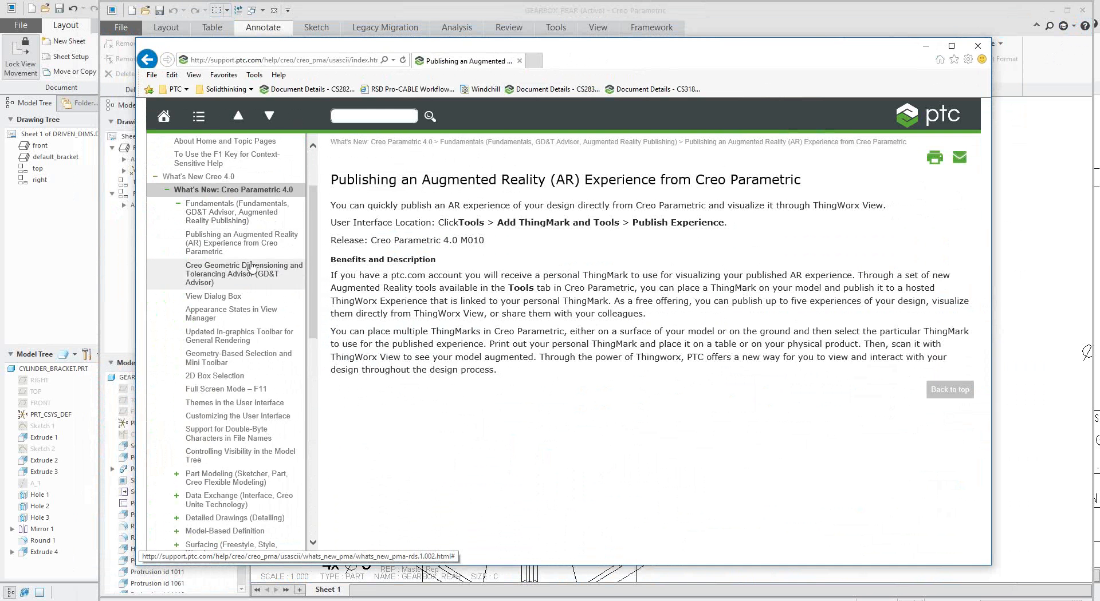
pyautogui.scroll(-1, 245, 229)
pyautogui.click(250, 216)
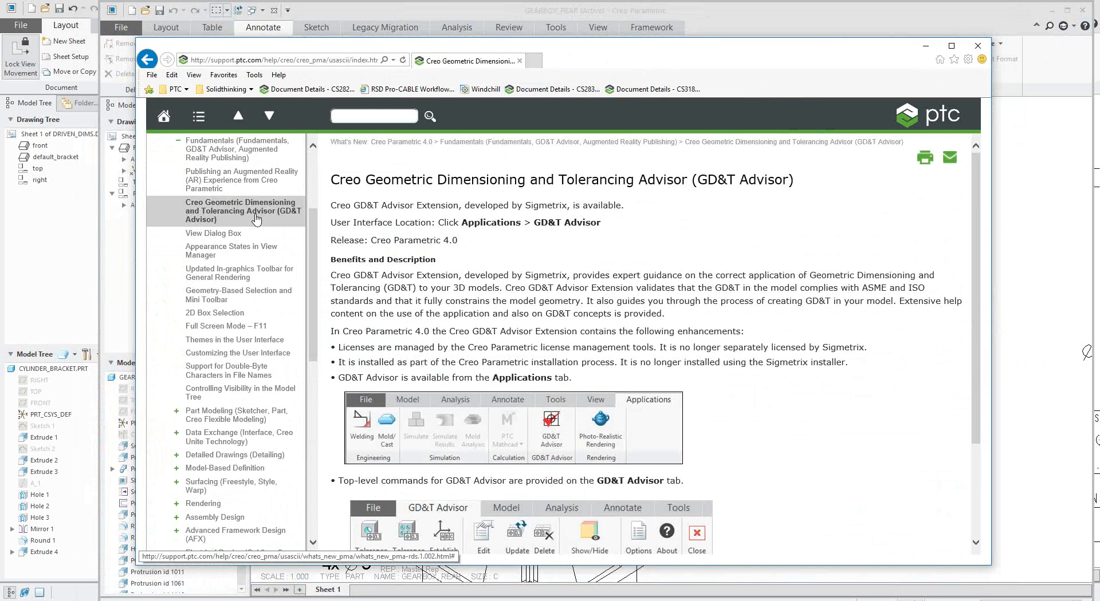
pyautogui.scroll(-2, 504, 366)
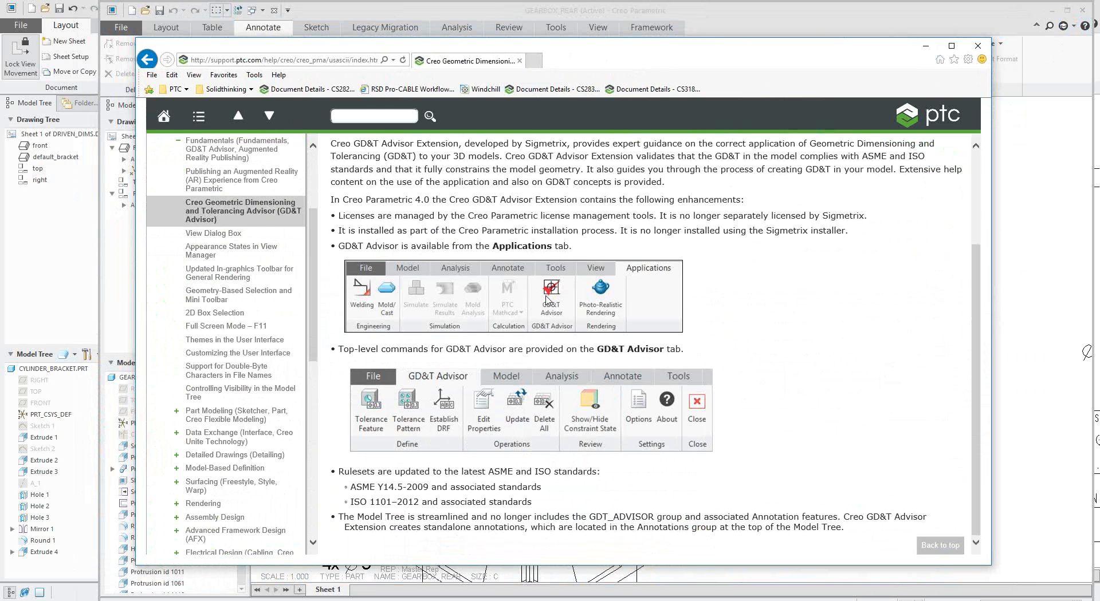
# View the Creo Tutorials help page, minimize the Help Center and switch to the PowerPoint Contact Information slide
pyautogui.moveTo(314, 217); pyautogui.dragTo(314, 326)
pyautogui.click(189, 425)
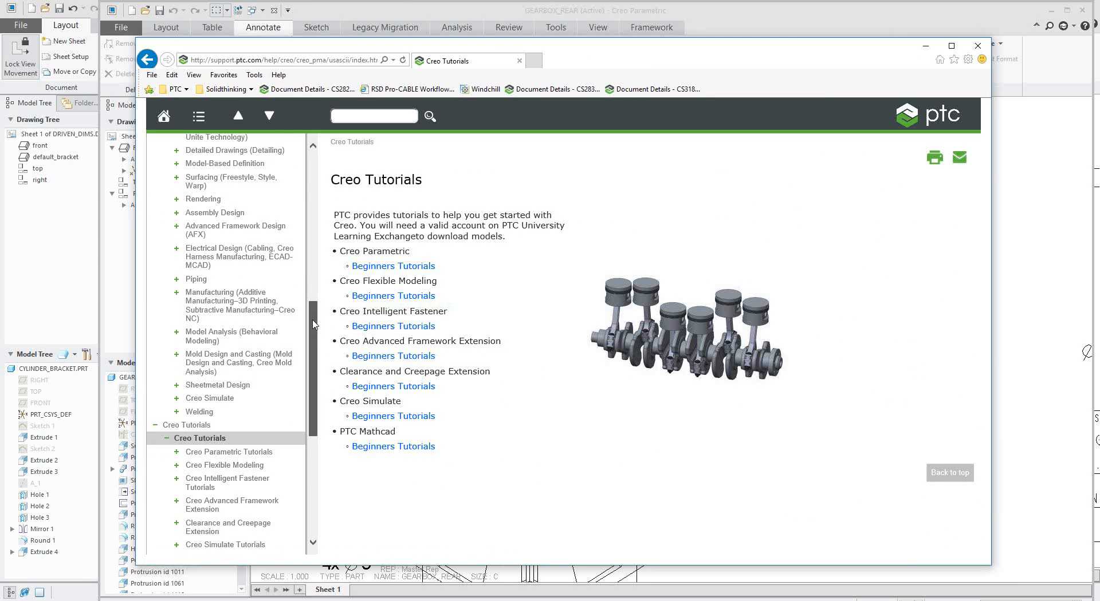
pyautogui.moveTo(313, 347); pyautogui.dragTo(348, 171)
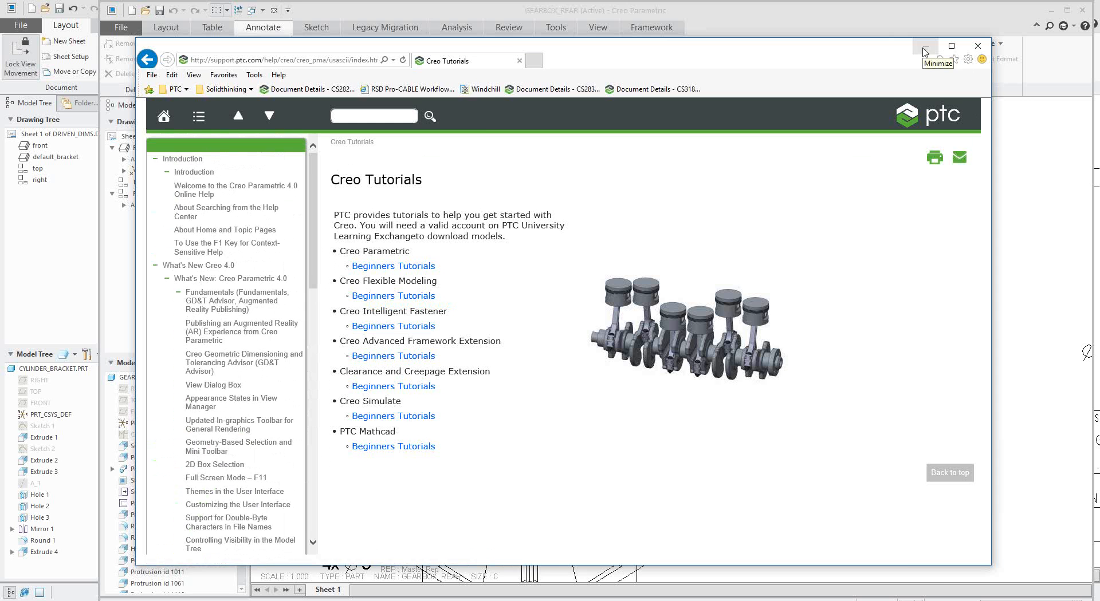
pyautogui.click(925, 52)
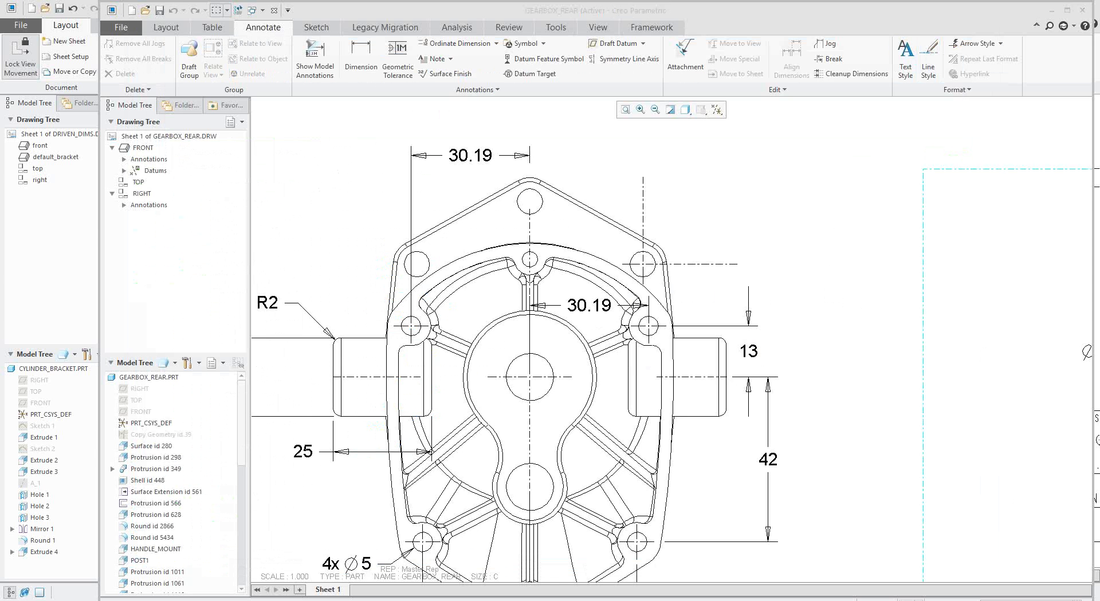
pyautogui.hotkey('alt', 'Tab')
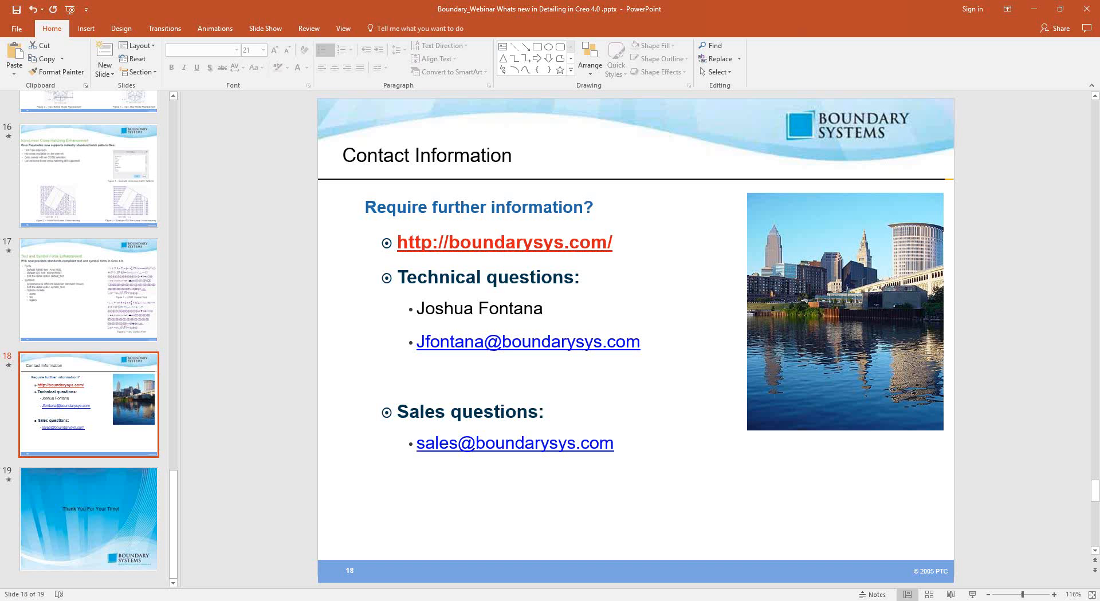